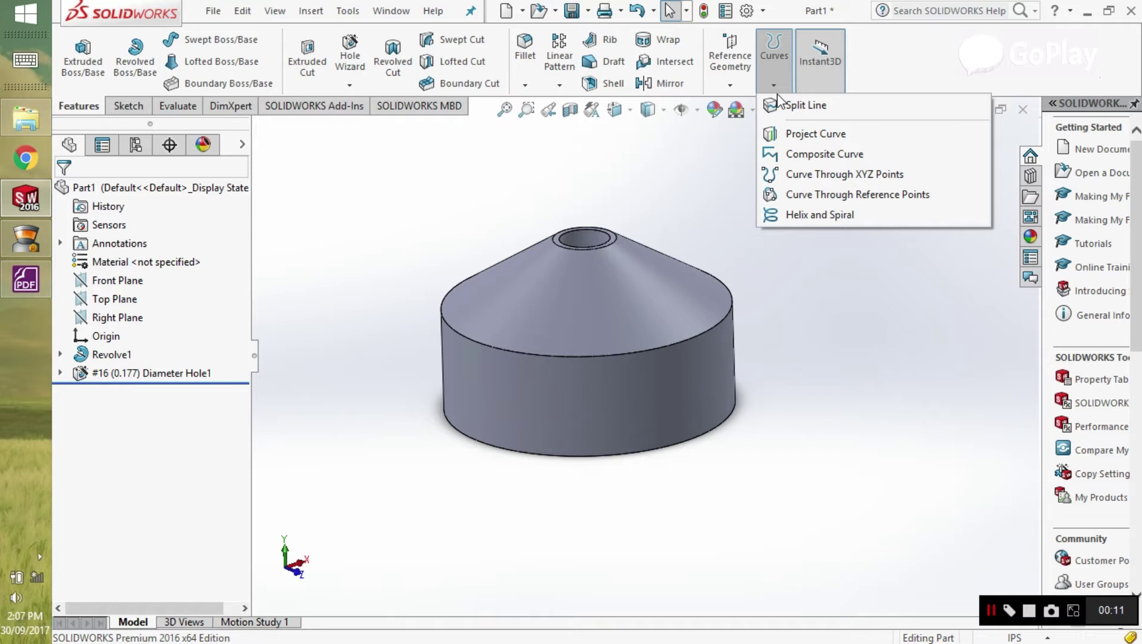
# - Inspect the revolved conical body and its central hole from several angles and distances
pyautogui.moveTo(851, 375); pyautogui.dragTo(488, 273, button='middle')
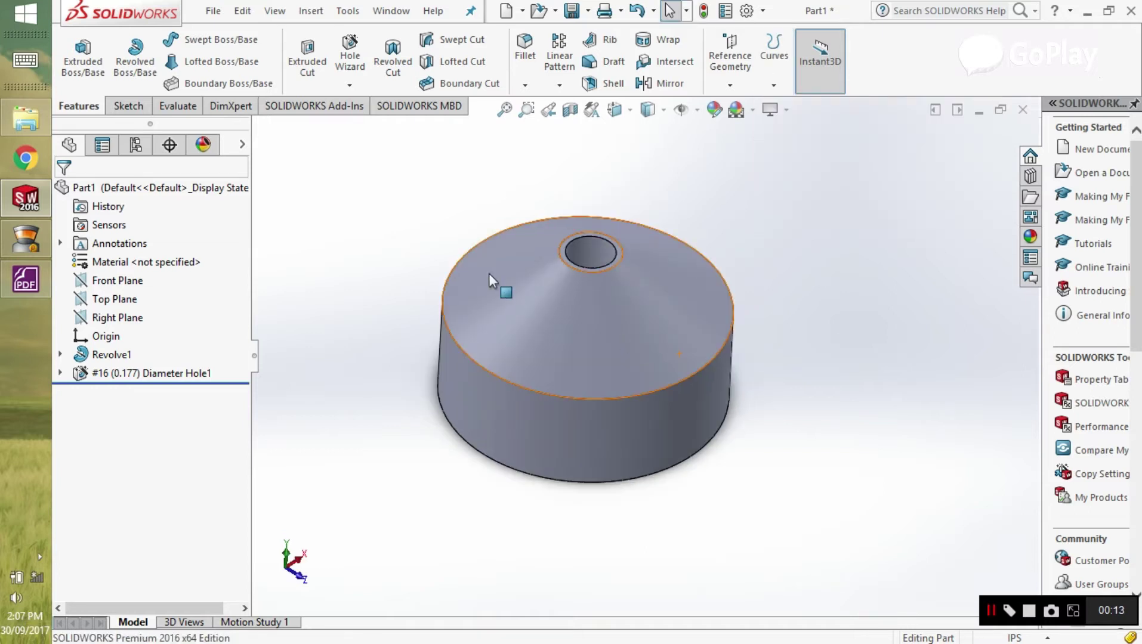
pyautogui.scroll(-3, 560, 281)
pyautogui.moveTo(669, 343); pyautogui.dragTo(595, 245, button='middle')
pyautogui.moveTo(407, 227); pyautogui.dragTo(657, 265, button='middle')
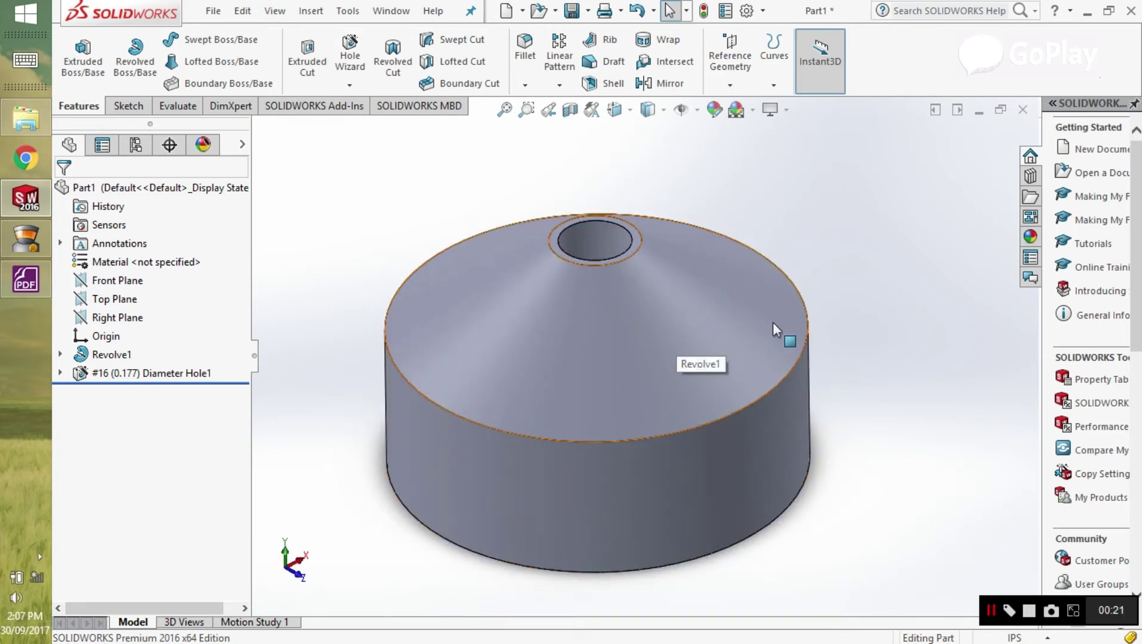
pyautogui.scroll(3, 686, 423)
pyautogui.scroll(-2, 739, 476)
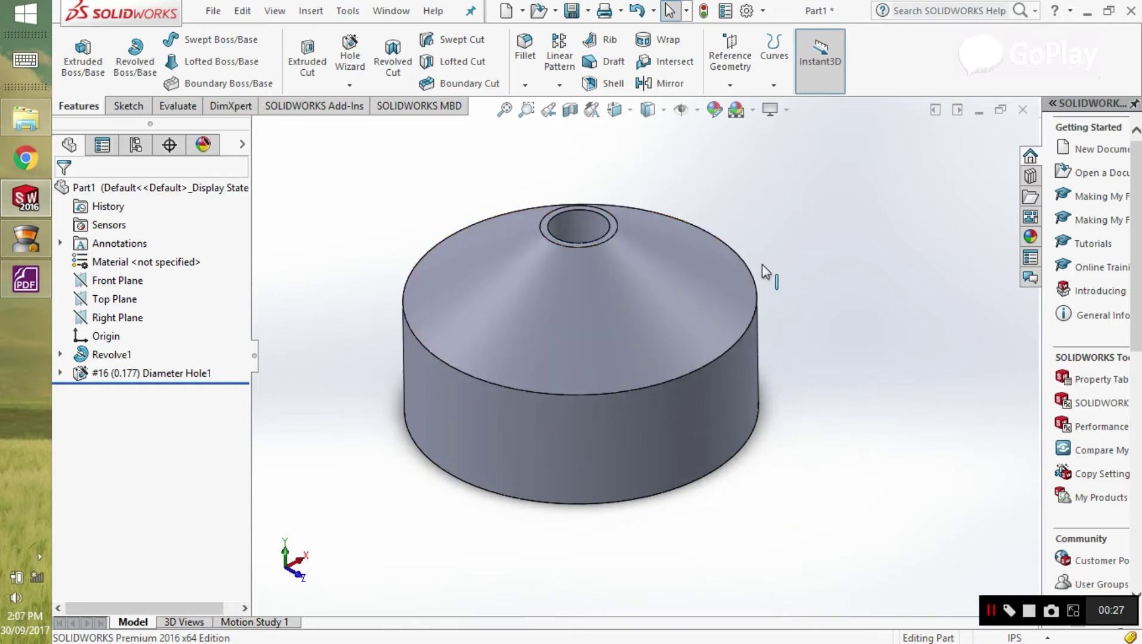
pyautogui.scroll(-3, 781, 294)
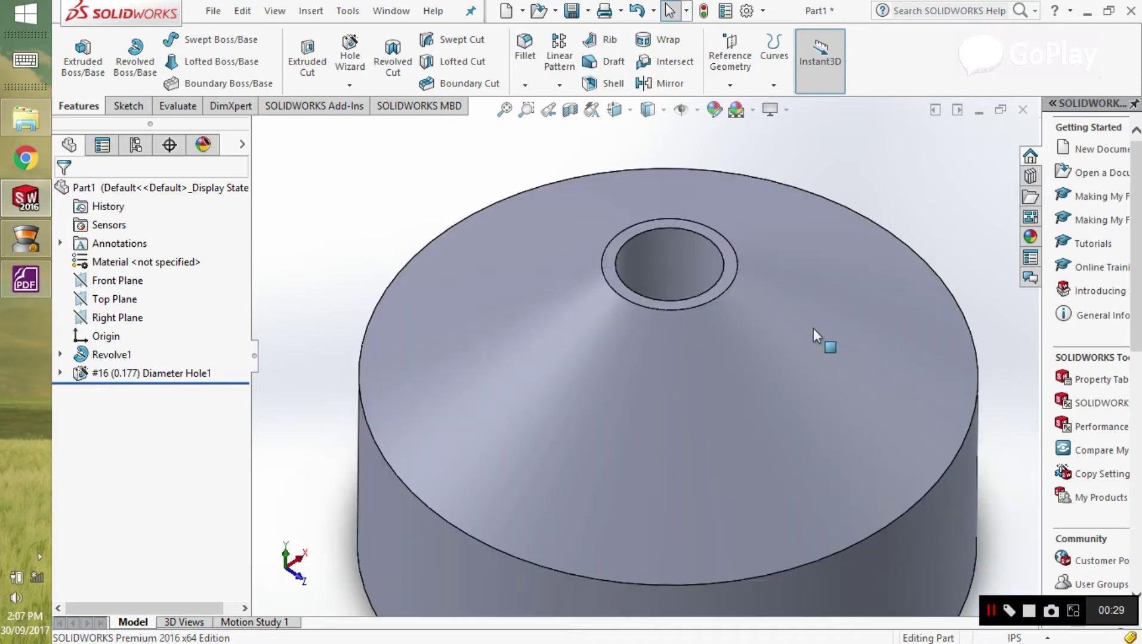
pyautogui.scroll(3, 813, 328)
pyautogui.keyDown('ctrl'); pyautogui.moveTo(841, 369); pyautogui.dragTo(572, 420, button='middle'); pyautogui.keyUp('ctrl')
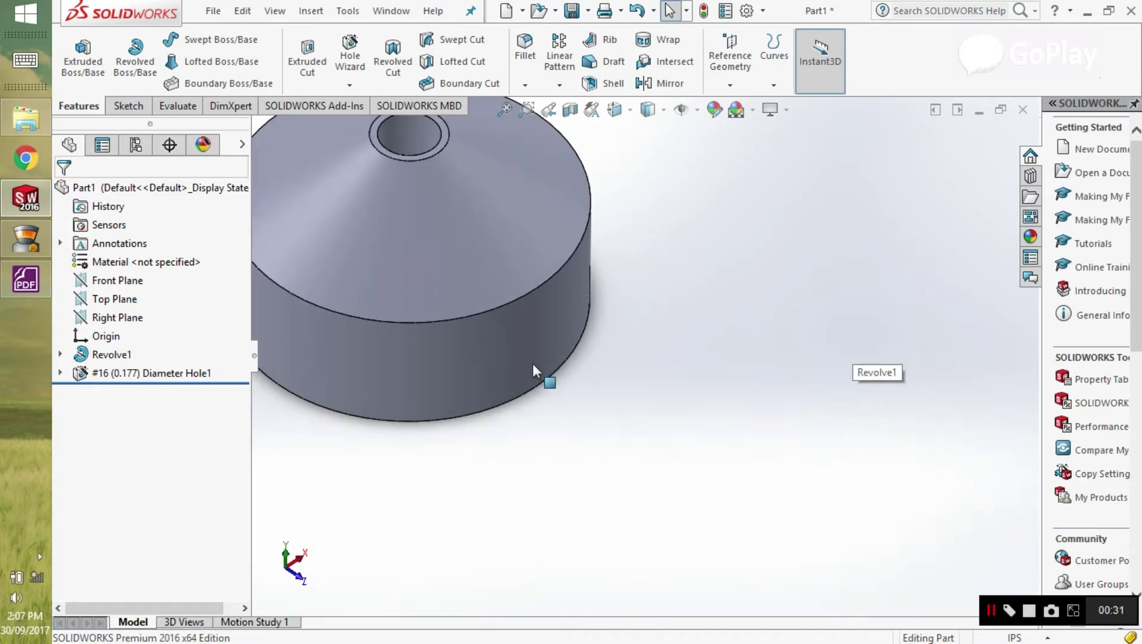
pyautogui.scroll(5, 533, 364)
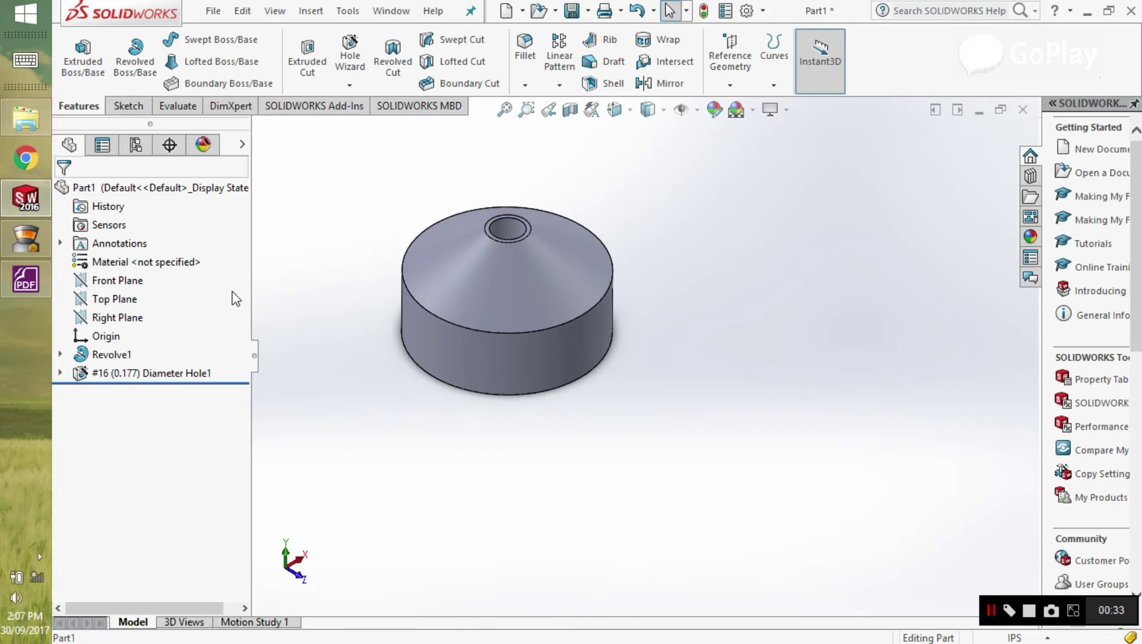
# - Switch to Foxit PhantomPDF and examine the projected and composite curve exercise drawing, its groove detail and the helix instructions
pyautogui.click(22, 282)
pyautogui.scroll(2, 736, 334)
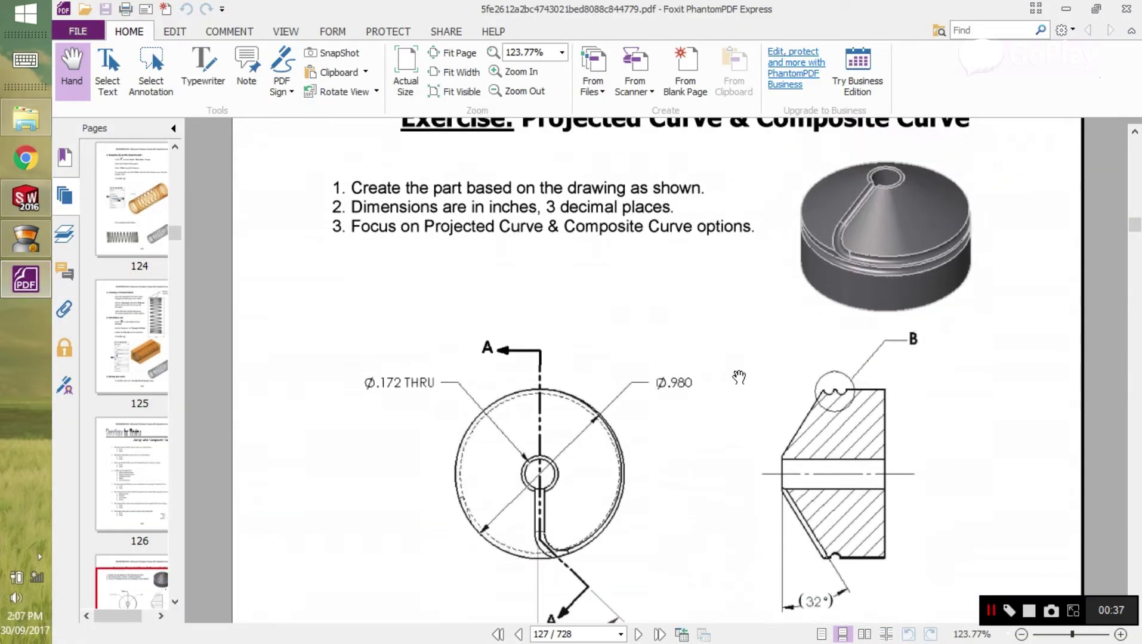
pyautogui.scroll(3, 739, 377)
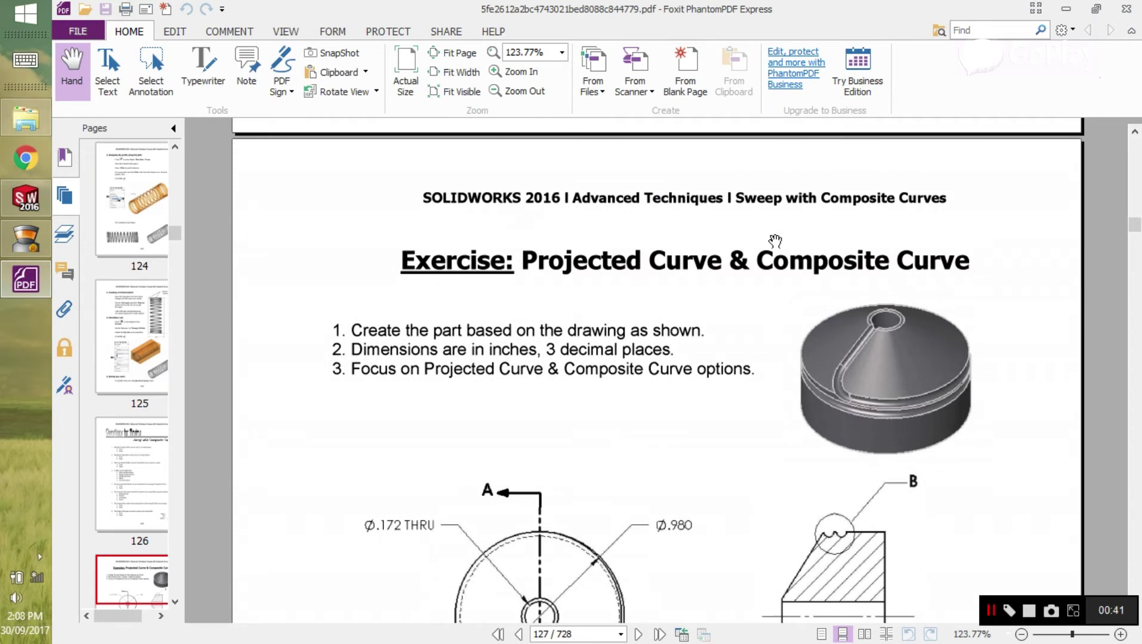
pyautogui.scroll(-10, 677, 331)
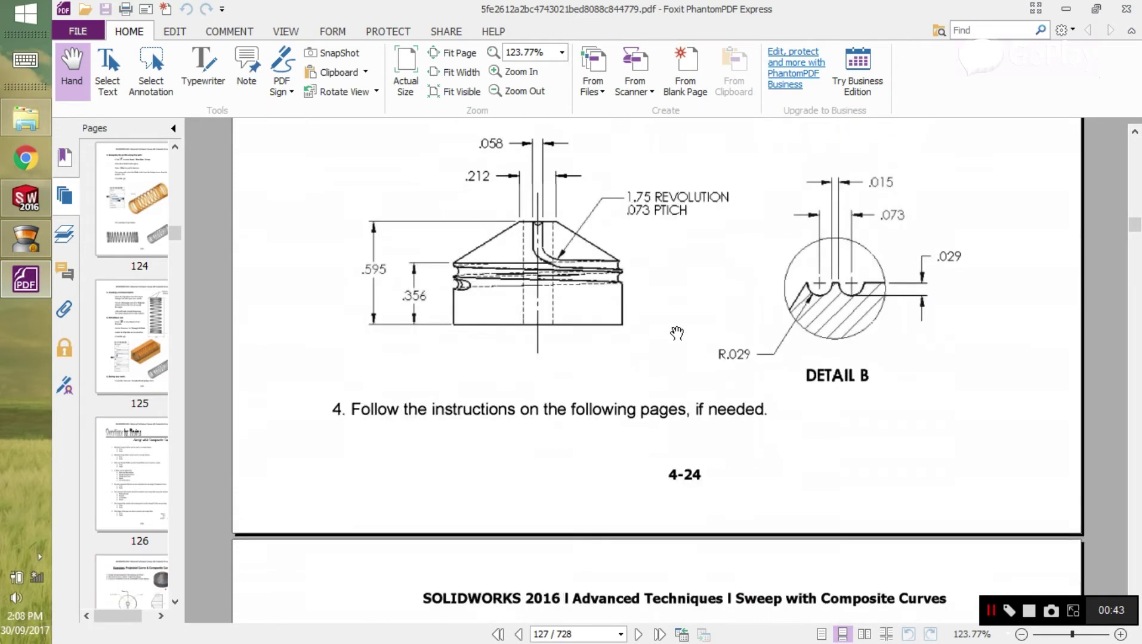
pyautogui.scroll(10, 676, 333)
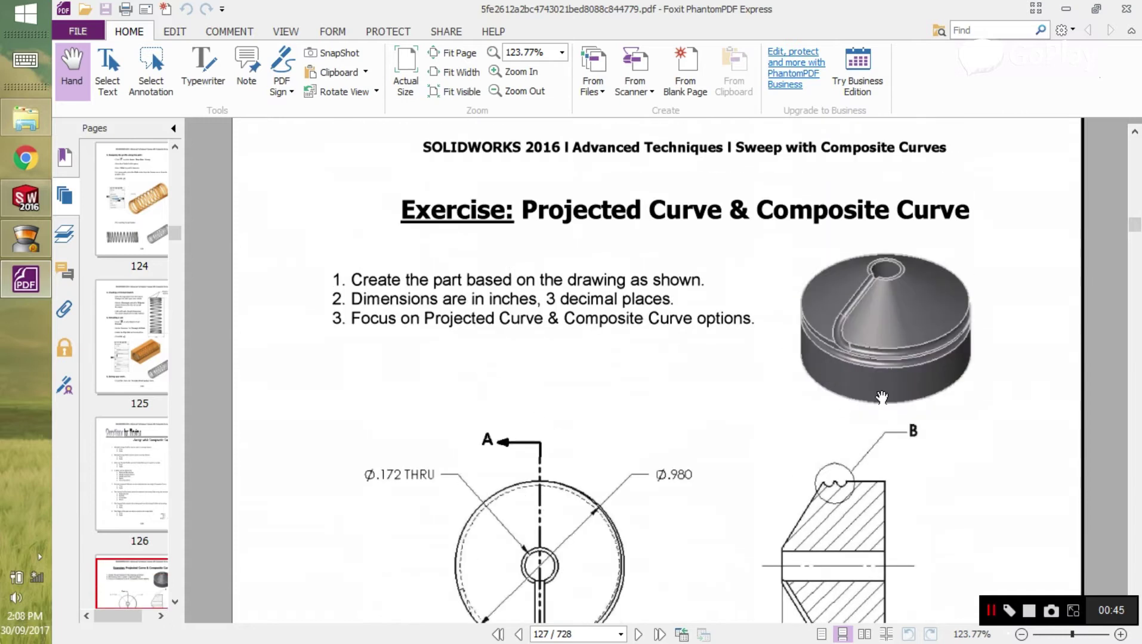
pyautogui.scroll(-5, 771, 315)
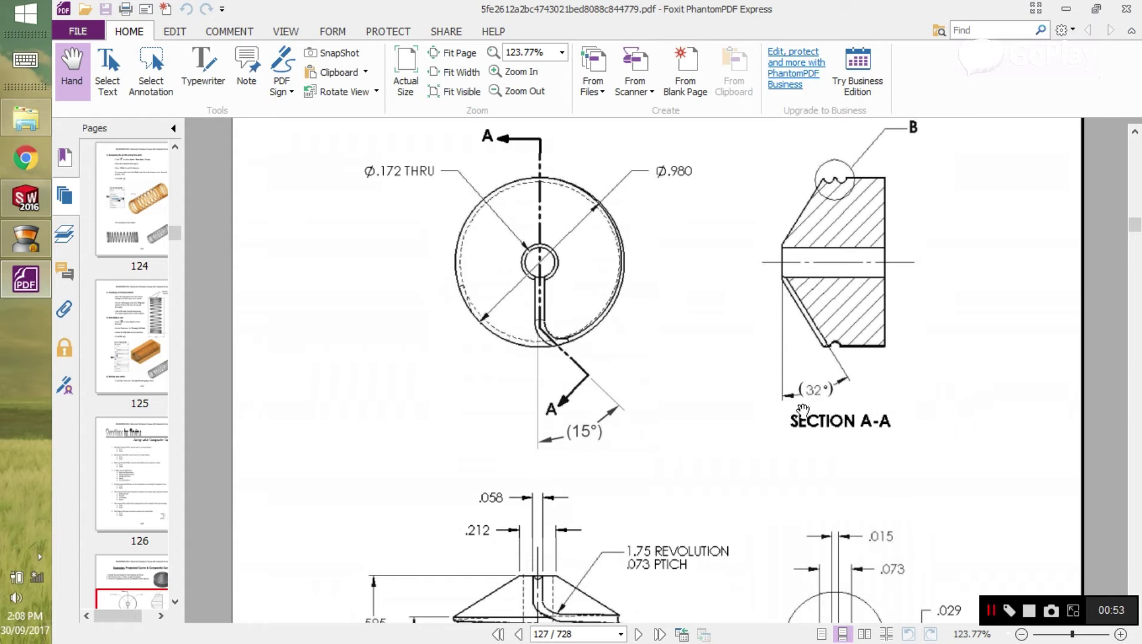
pyautogui.scroll(-5, 803, 410)
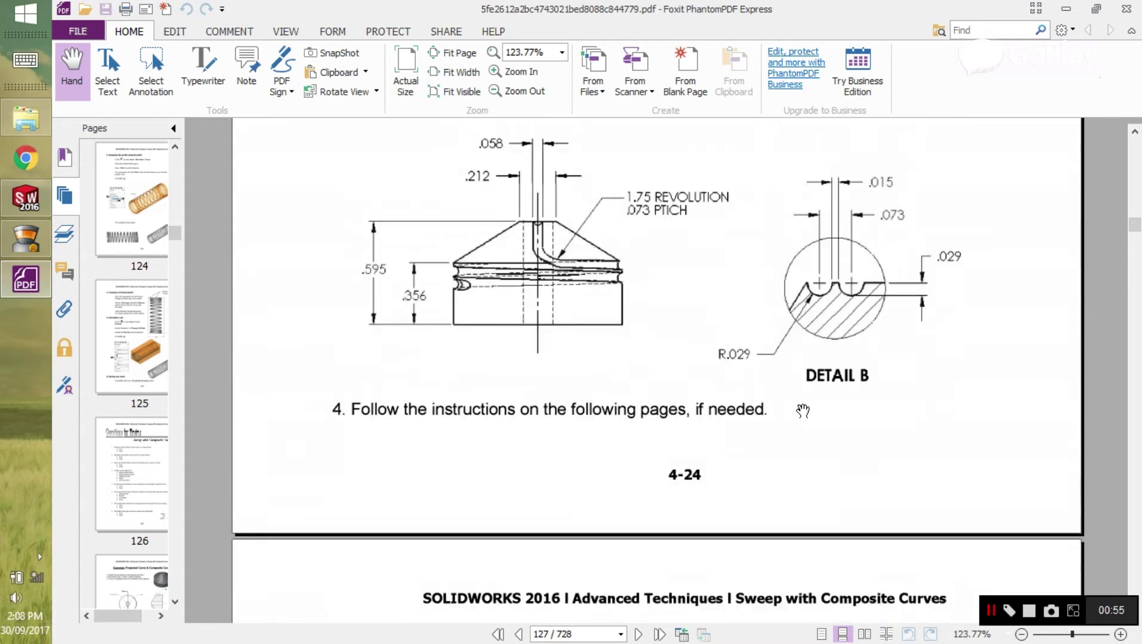
pyautogui.scroll(5, 863, 271)
pyautogui.scroll(4, 864, 271)
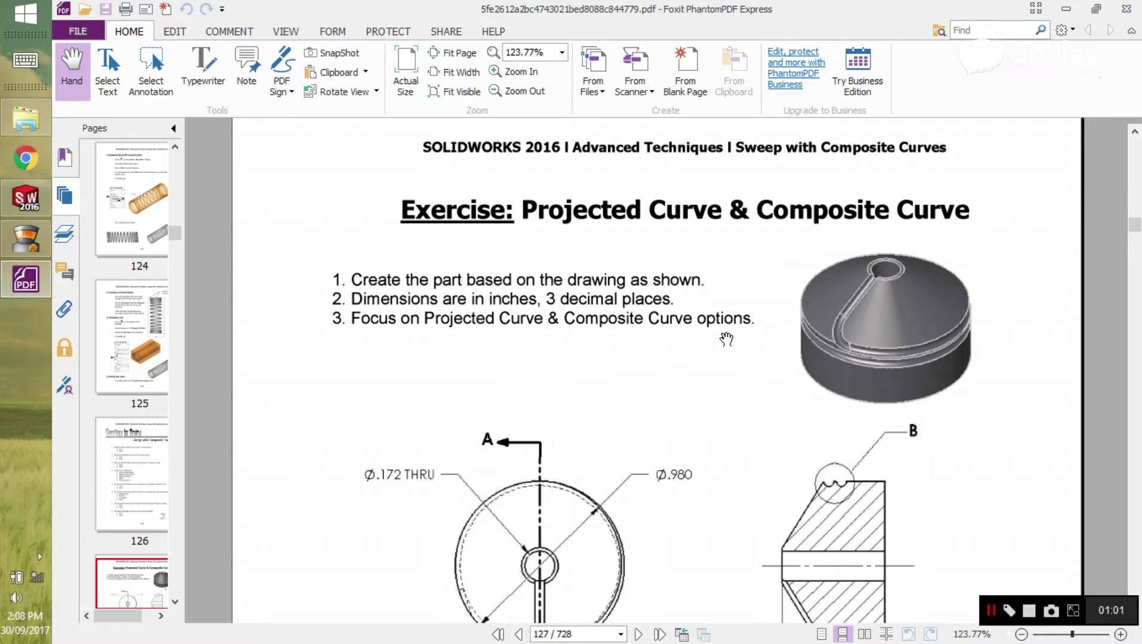
pyautogui.scroll(-10, 726, 339)
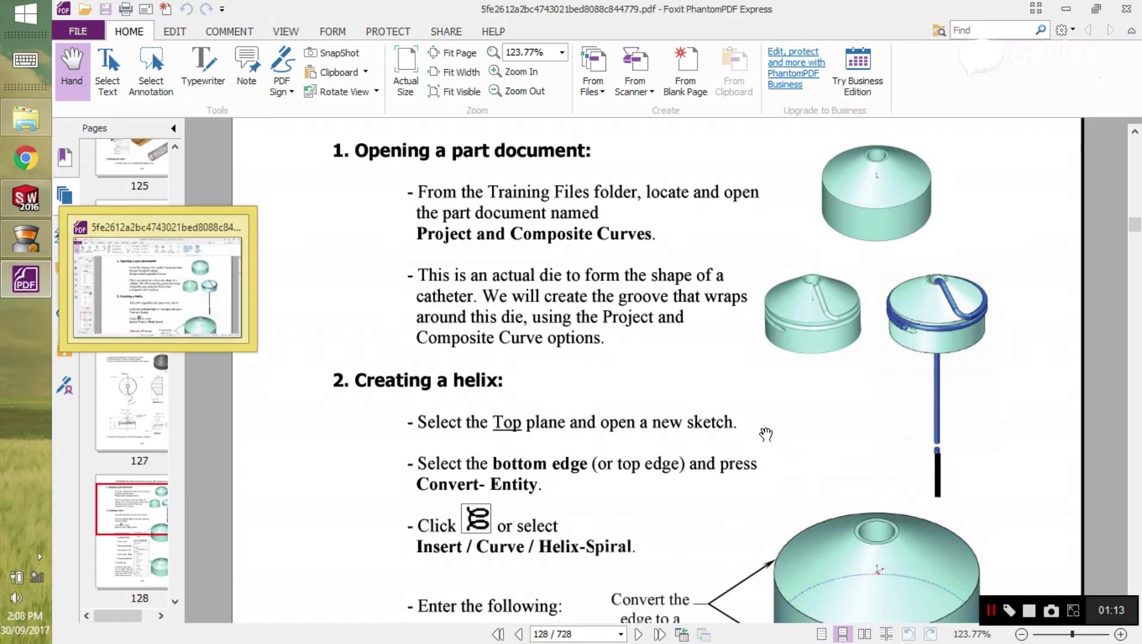
pyautogui.scroll(-8, 809, 497)
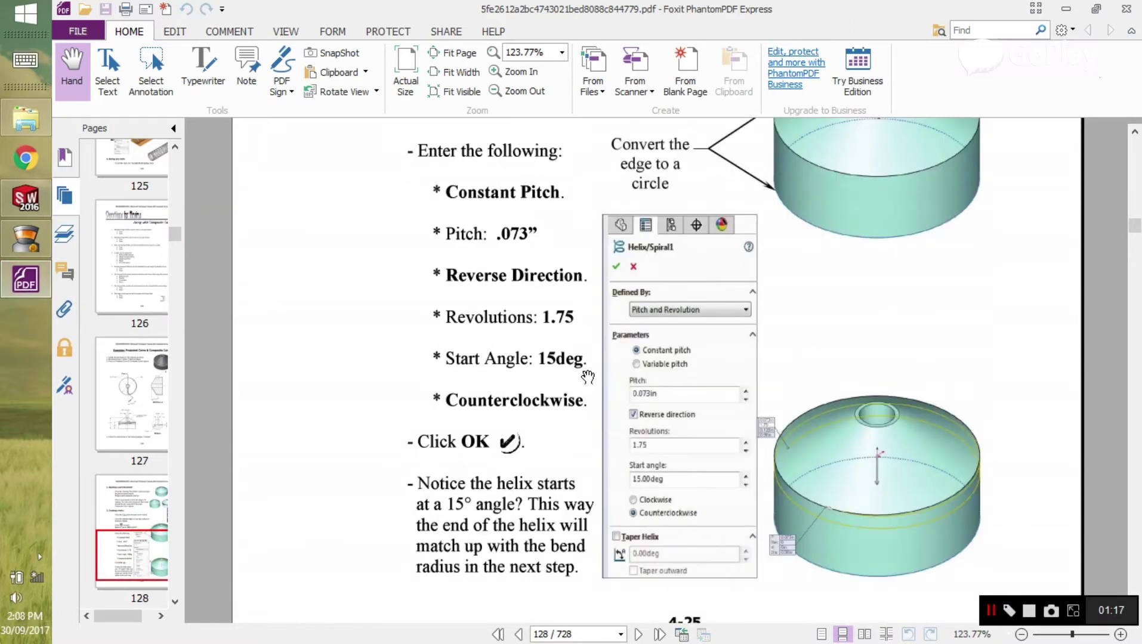
pyautogui.scroll(20, 751, 371)
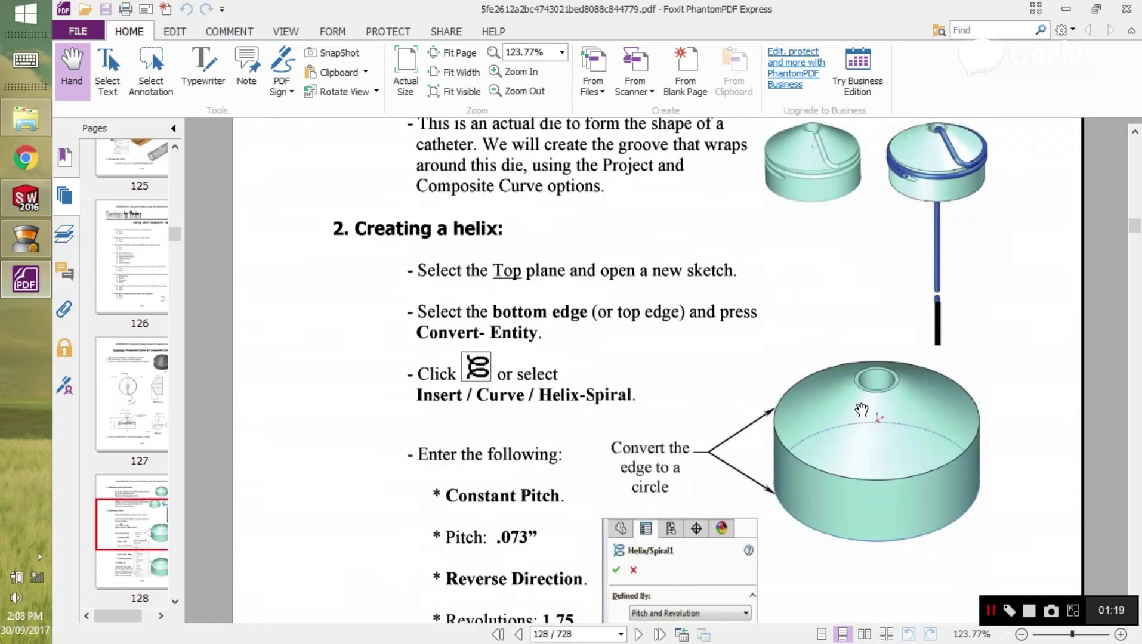
pyautogui.scroll(3, 875, 410)
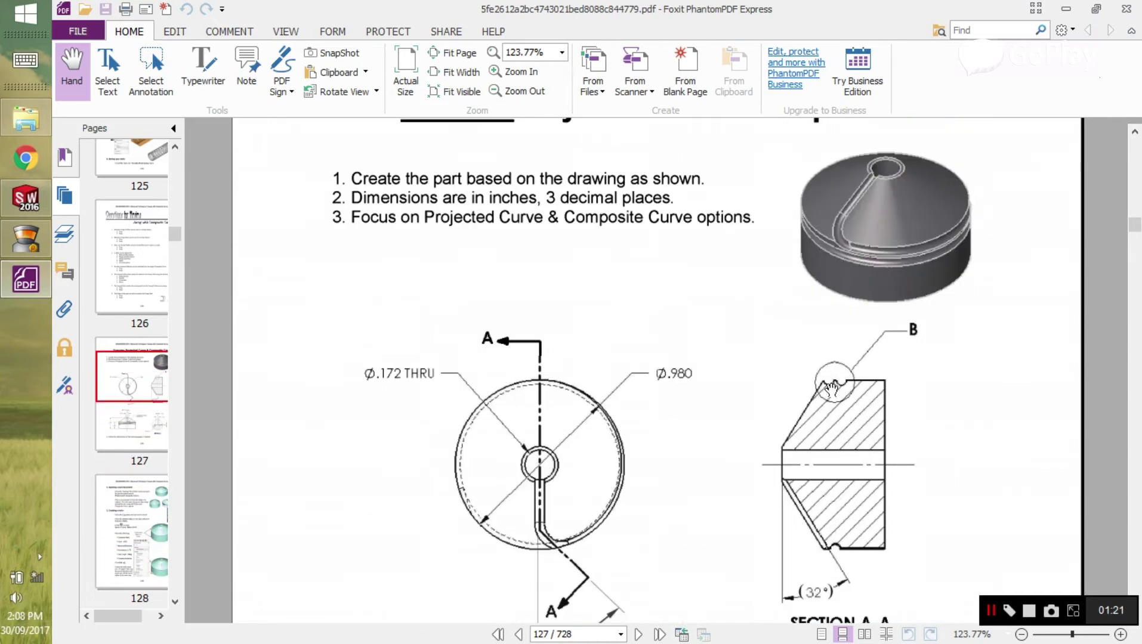
pyautogui.scroll(-20, 894, 322)
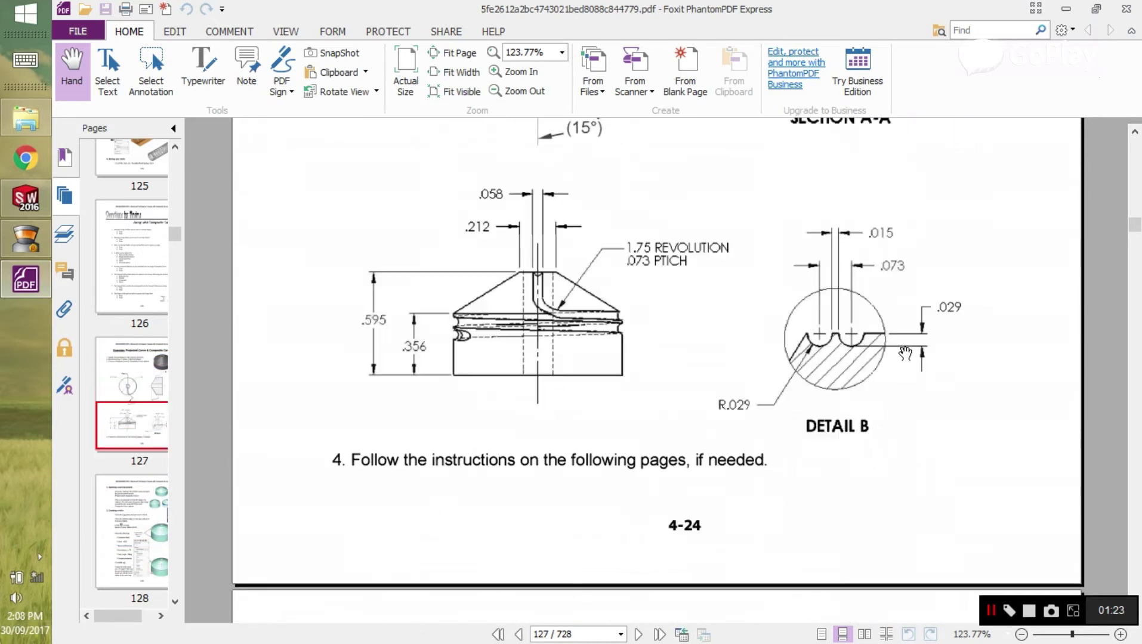
# - Switch back to SOLIDWORKS and create a reference plane coincident with the circular edge where the cone meets the cylinder
pyautogui.click(25, 237)
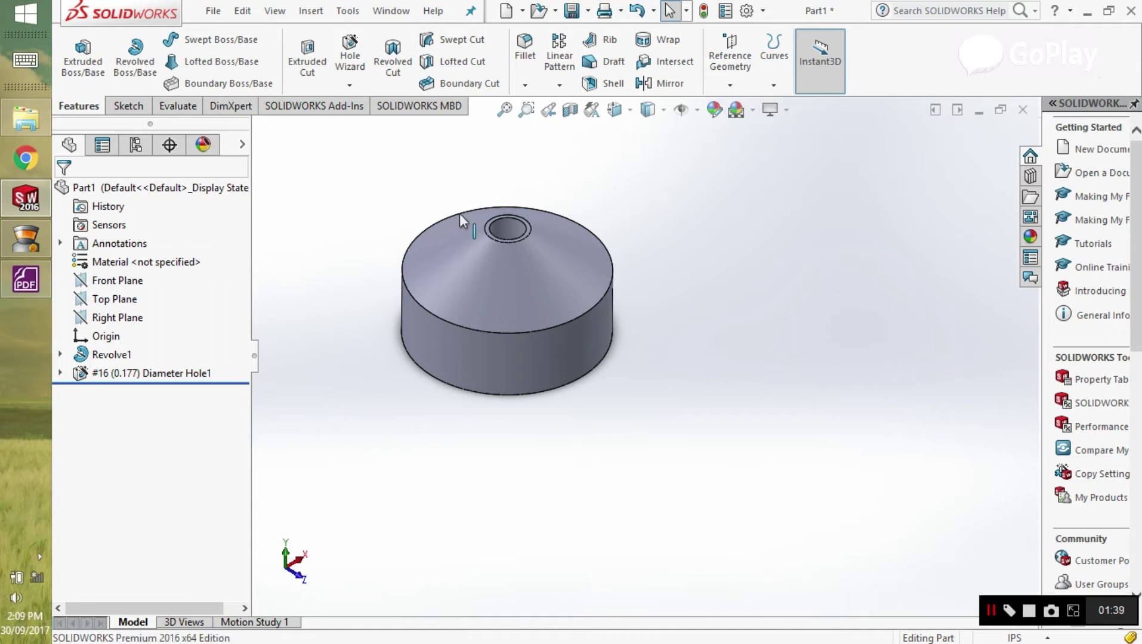
pyautogui.scroll(2, 495, 417)
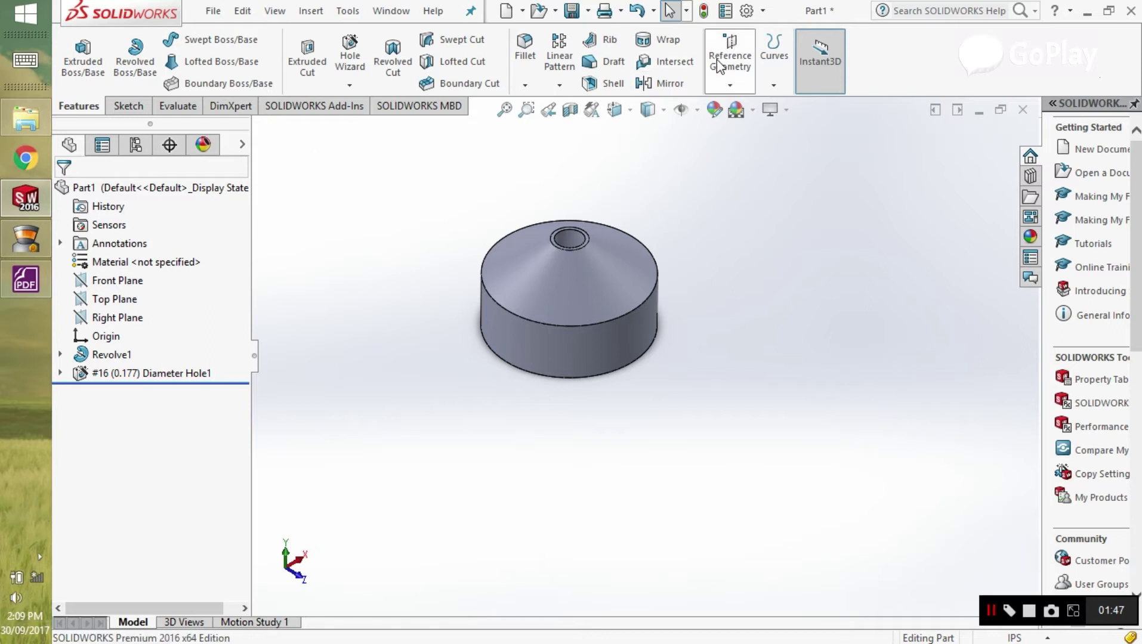
pyautogui.click(740, 59)
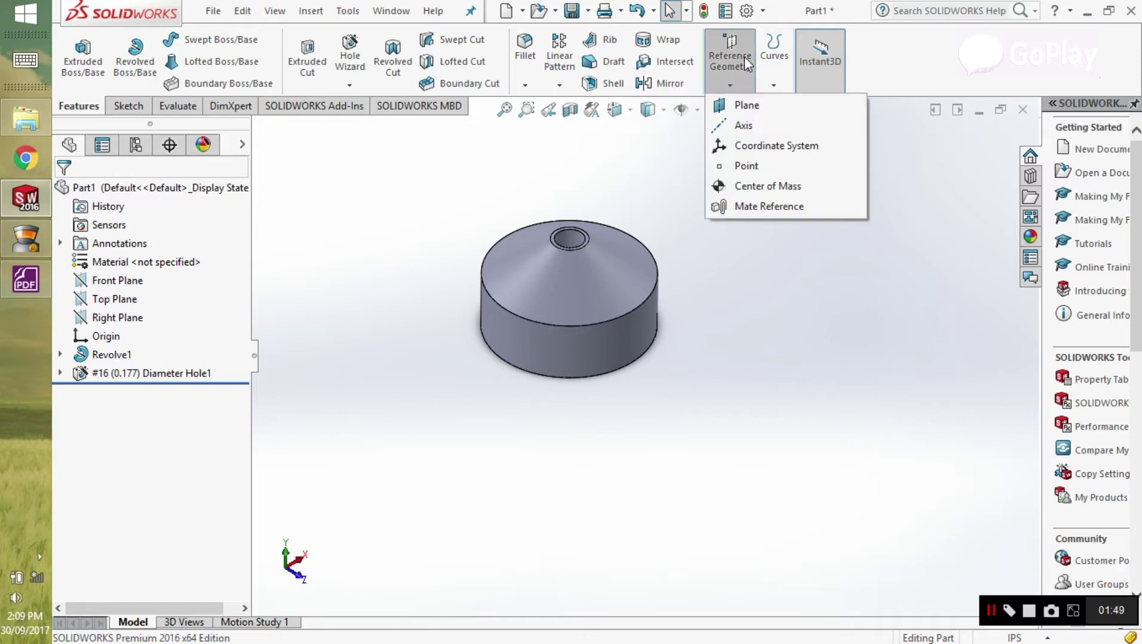
pyautogui.click(741, 107)
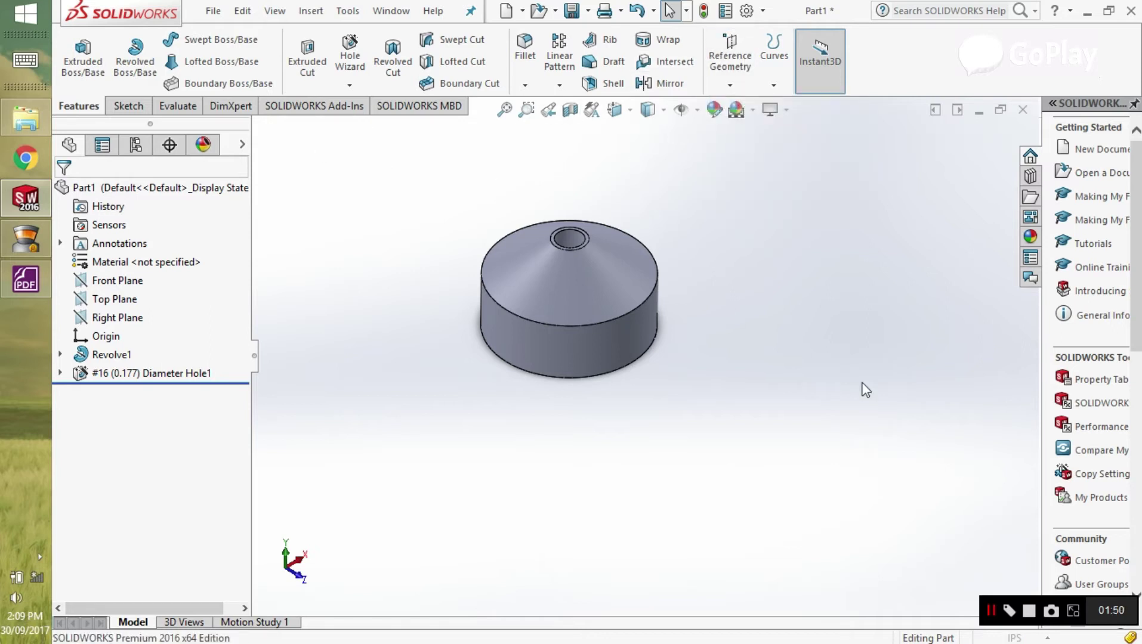
pyautogui.click(612, 321)
pyautogui.click(63, 195)
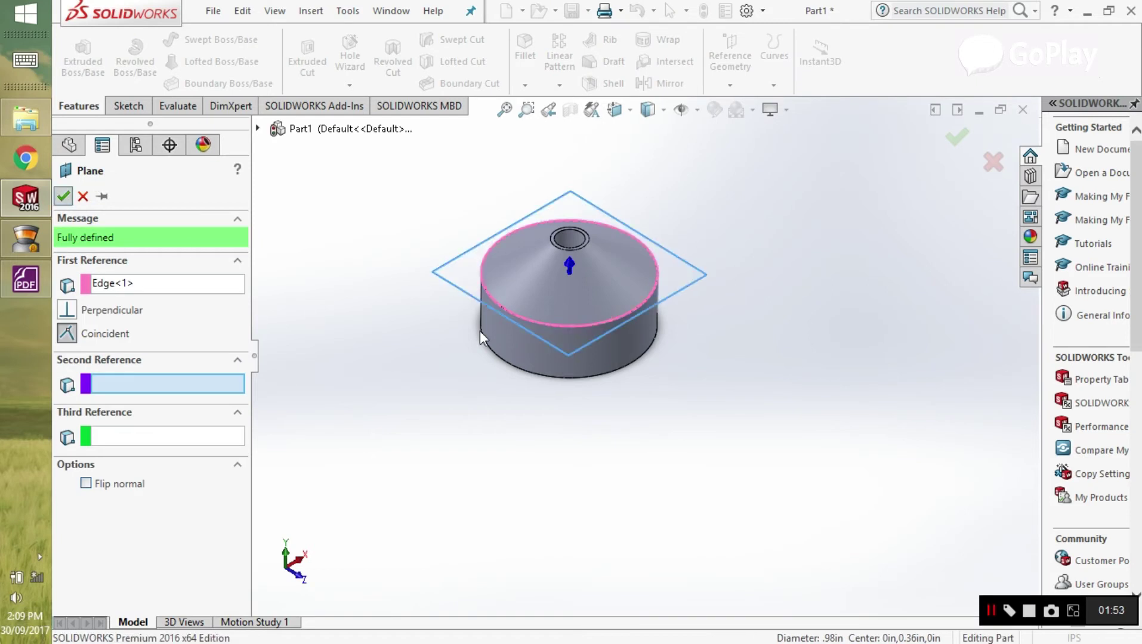
# - Sketch a circle of about 0.49 in radius on the new plane, centred on the origin and reaching the body's outer edge, and exit the sketch
pyautogui.scroll(-2, 495, 190)
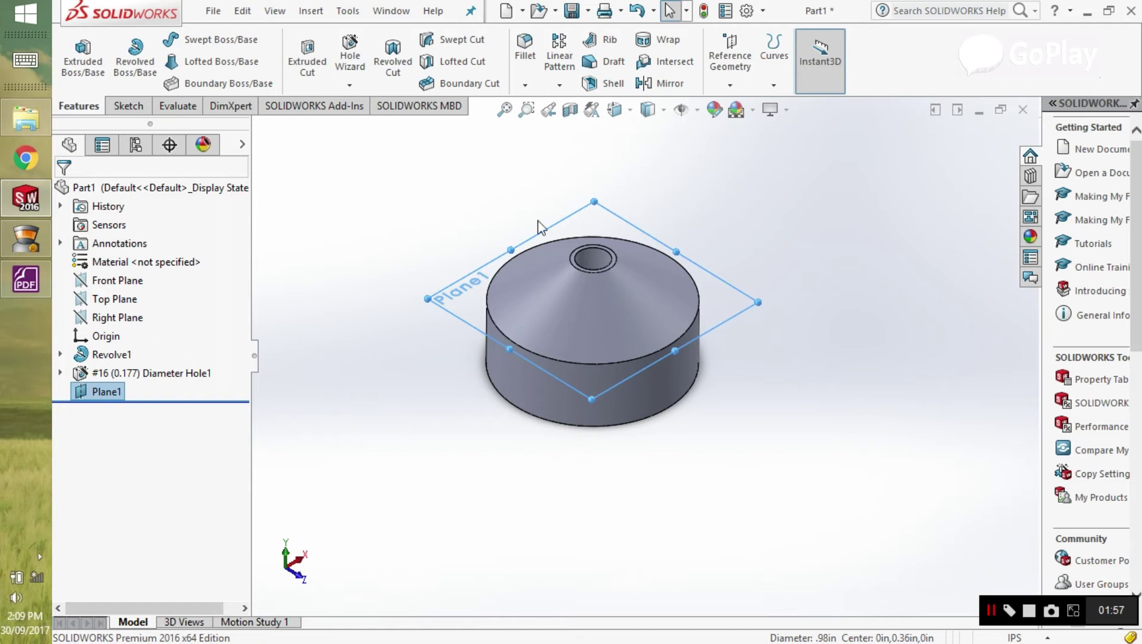
pyautogui.click(127, 106)
pyautogui.click(76, 50)
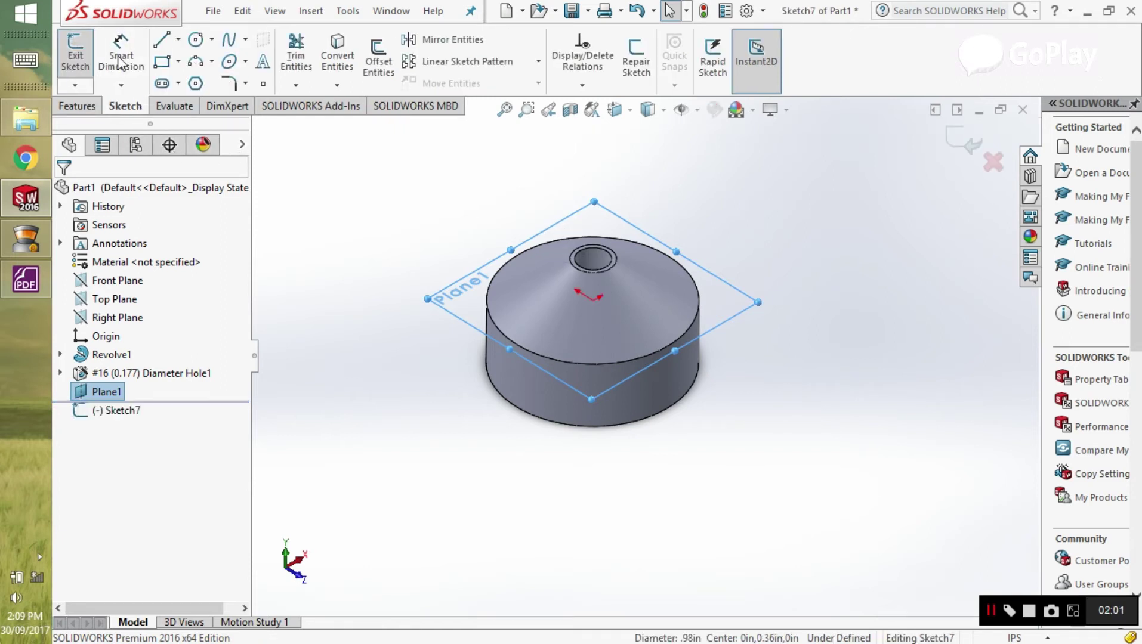
pyautogui.rightClick(116, 411)
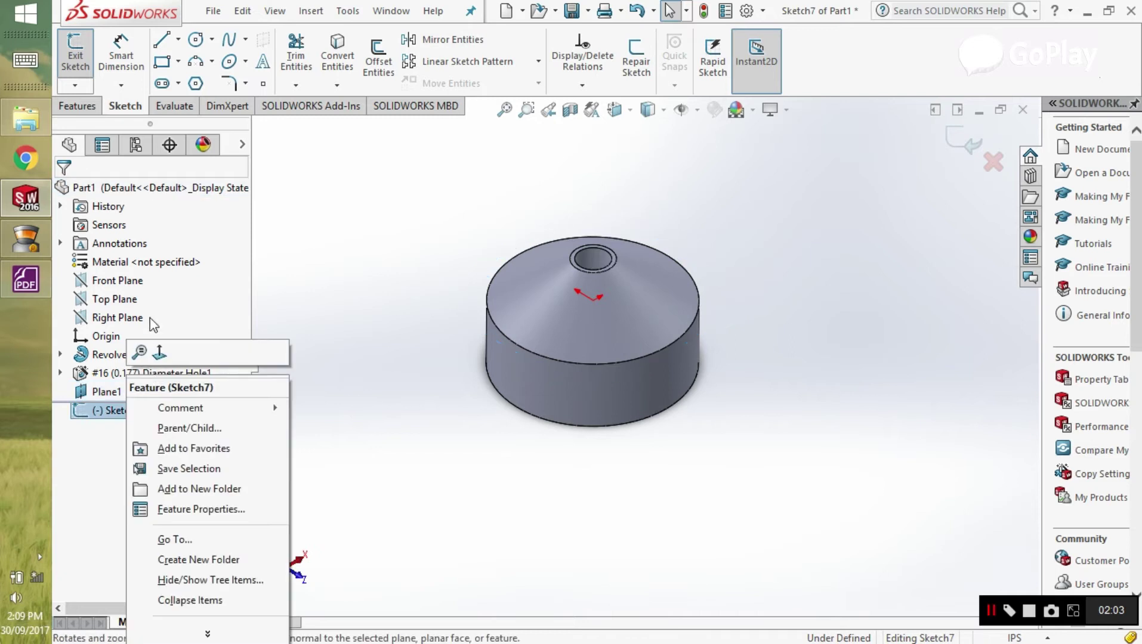
pyautogui.click(159, 352)
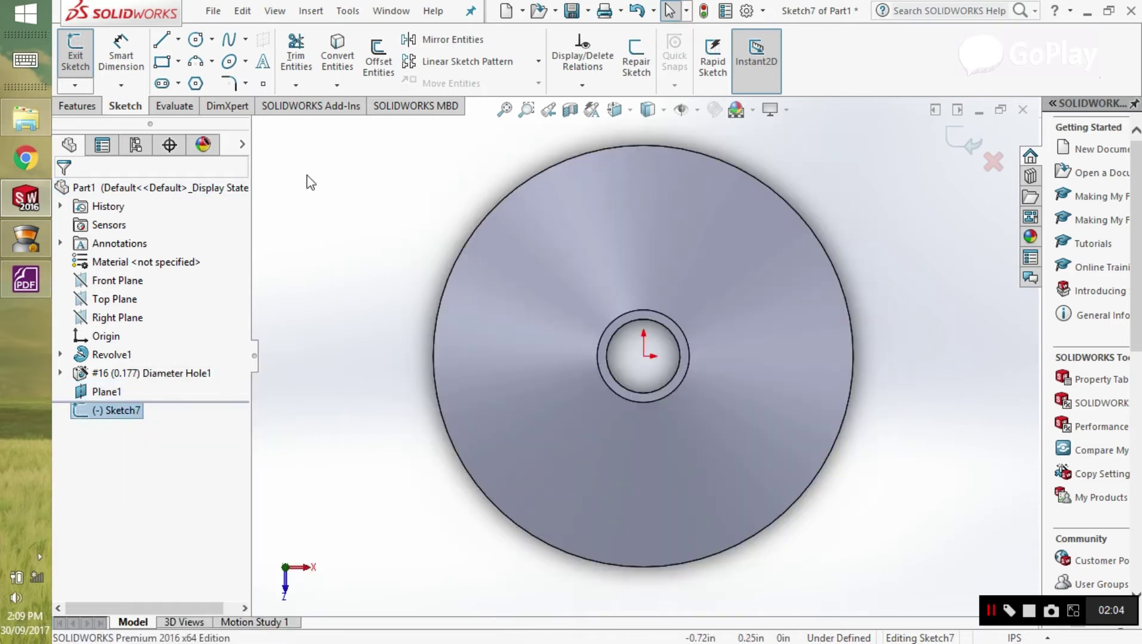
pyautogui.click(196, 39)
pyautogui.click(643, 356)
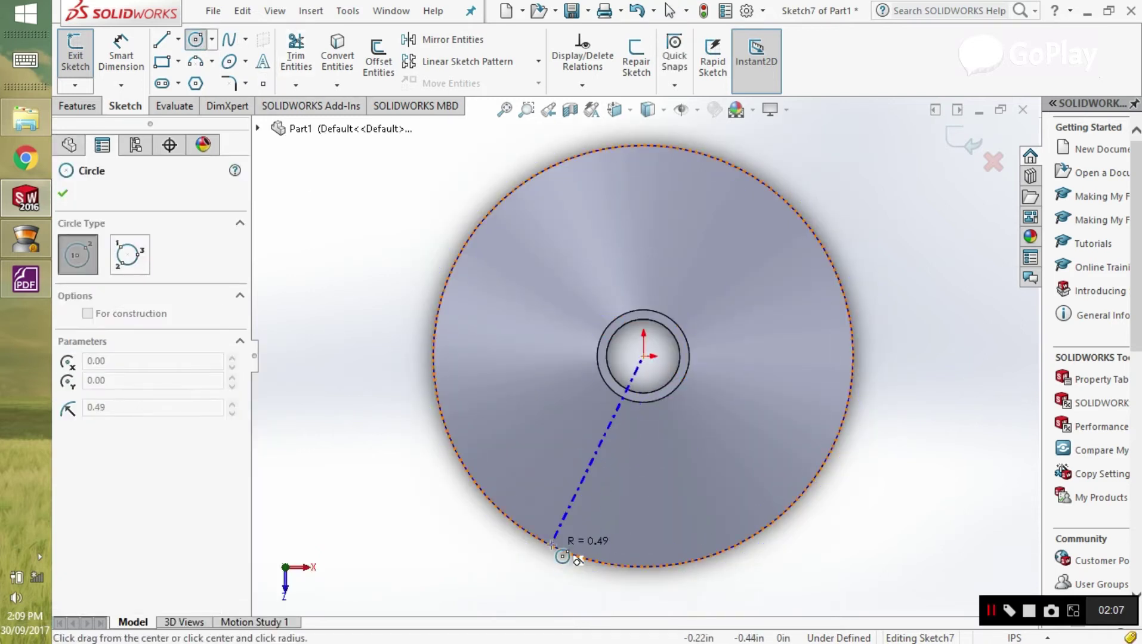
pyautogui.click(581, 554)
pyautogui.click(63, 192)
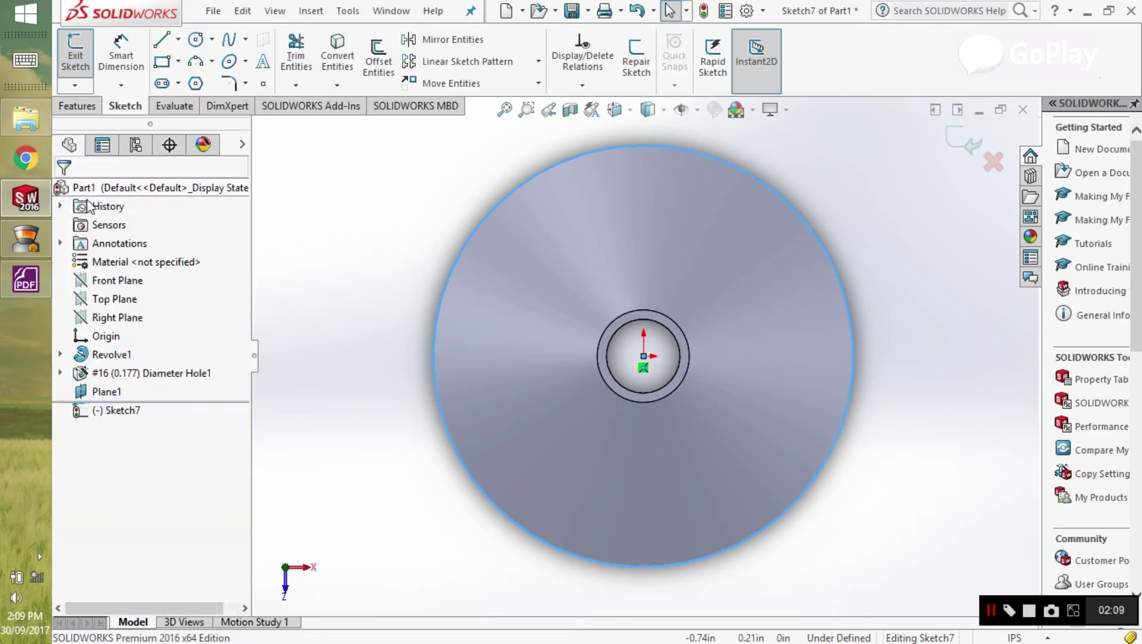
pyautogui.moveTo(769, 411); pyautogui.dragTo(781, 282, button='middle')
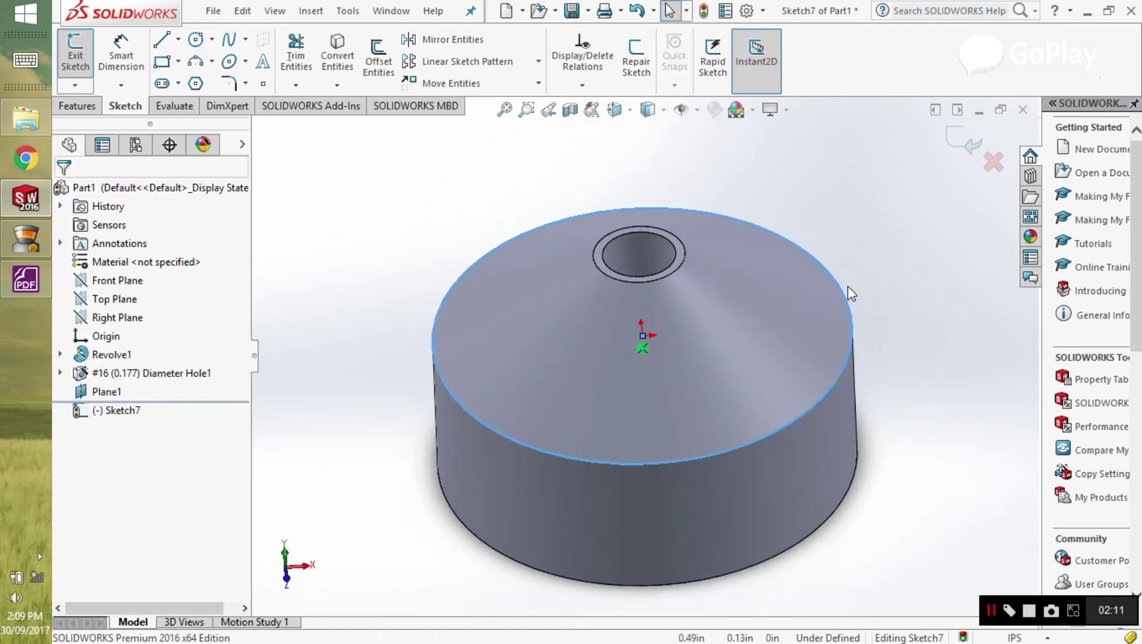
pyautogui.click(962, 141)
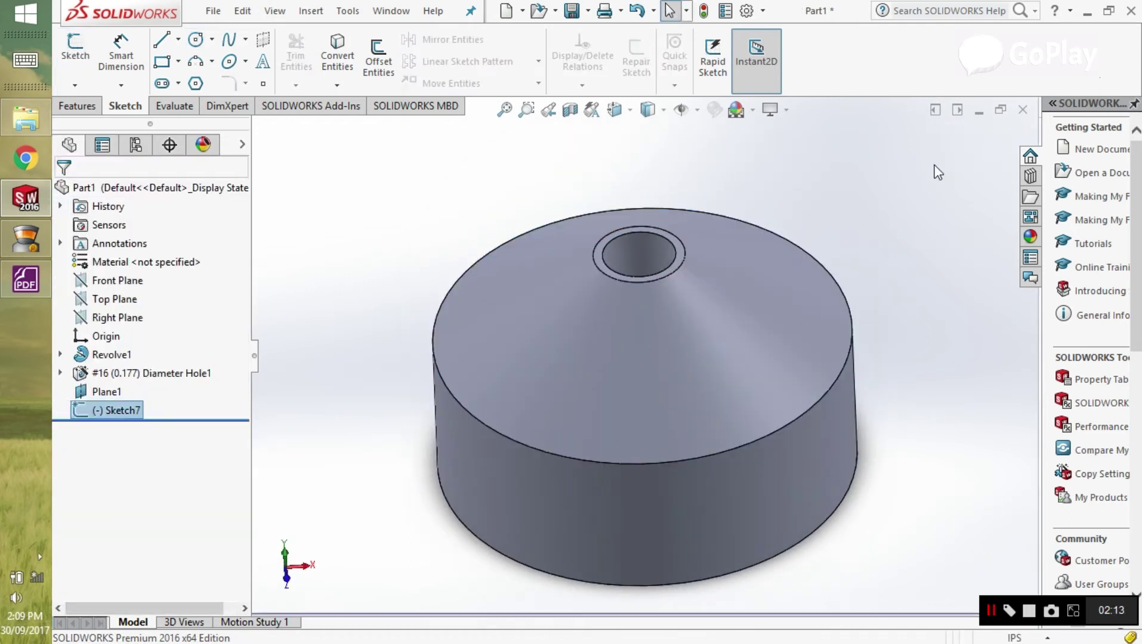
# - Start a constant-pitch helix from the circle sketch and reverse its direction so it runs down the cylindrical wall
pyautogui.click(94, 110)
pyautogui.click(774, 84)
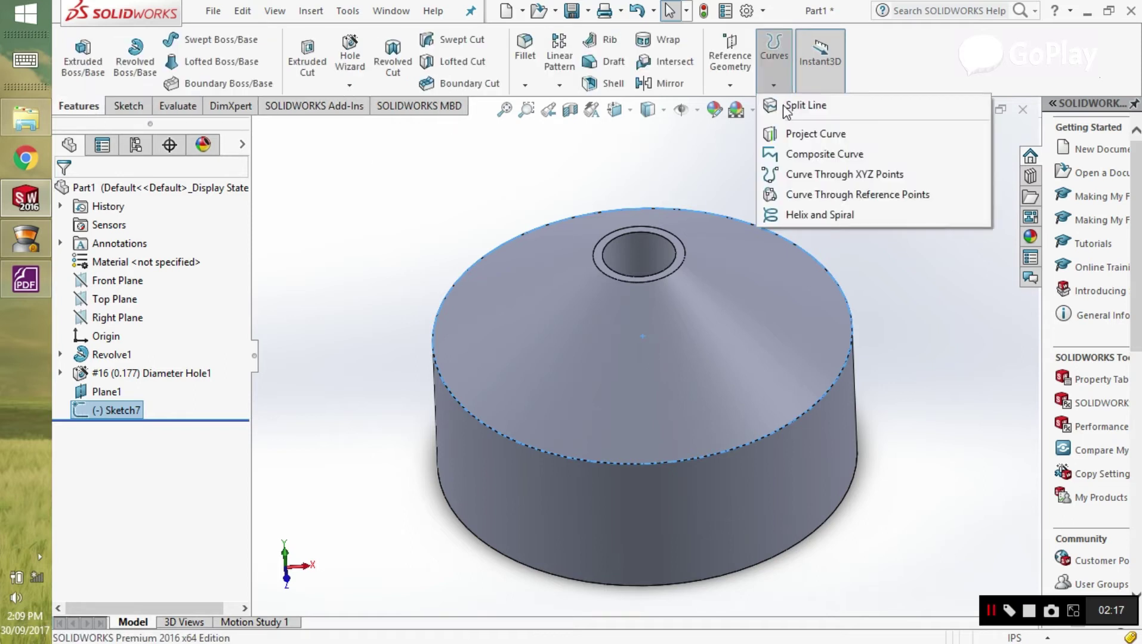
pyautogui.click(818, 215)
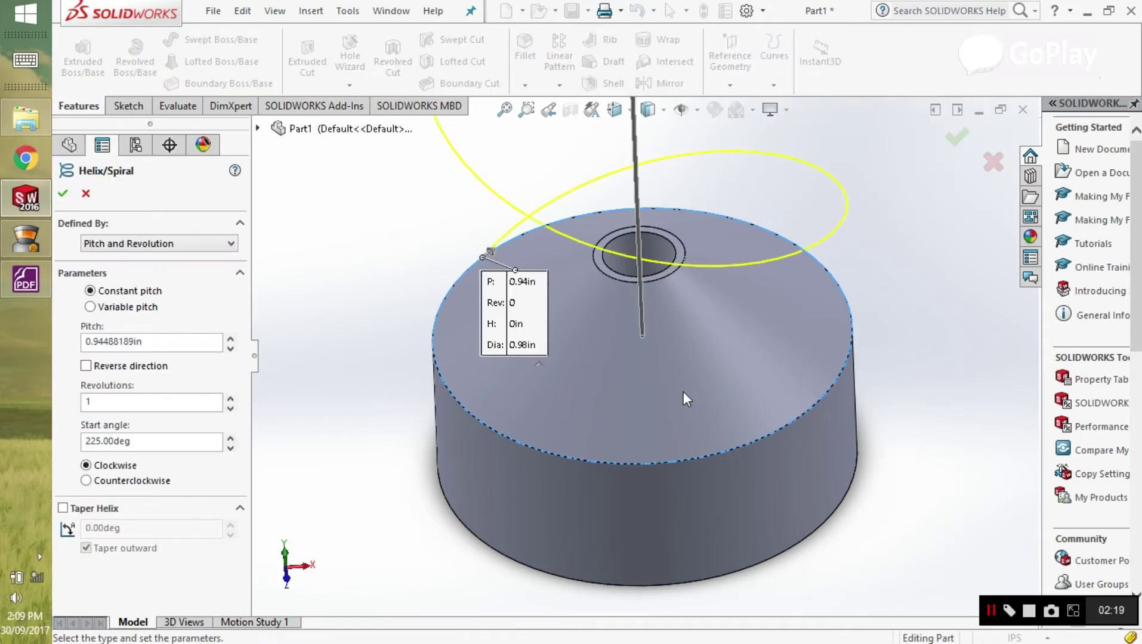
pyautogui.press('z')
pyautogui.moveTo(745, 302); pyautogui.dragTo(743, 322, button='middle')
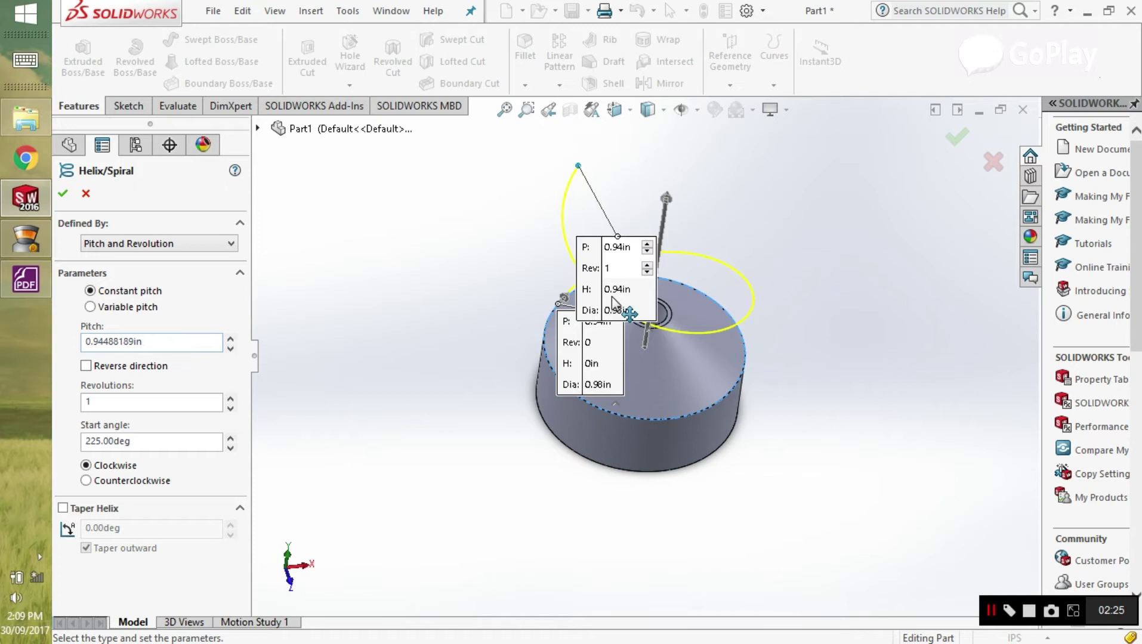
pyautogui.moveTo(702, 329); pyautogui.dragTo(734, 396, button='middle')
pyautogui.scroll(-5, 610, 316)
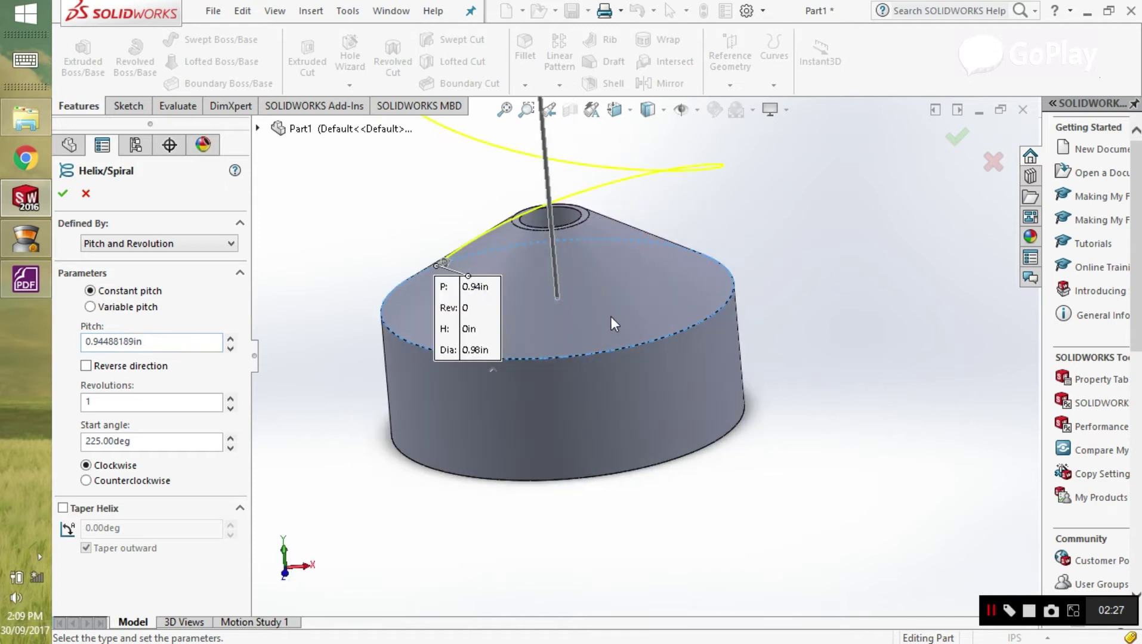
pyautogui.moveTo(635, 359); pyautogui.dragTo(466, 369, button='middle')
pyautogui.scroll(3, 466, 368)
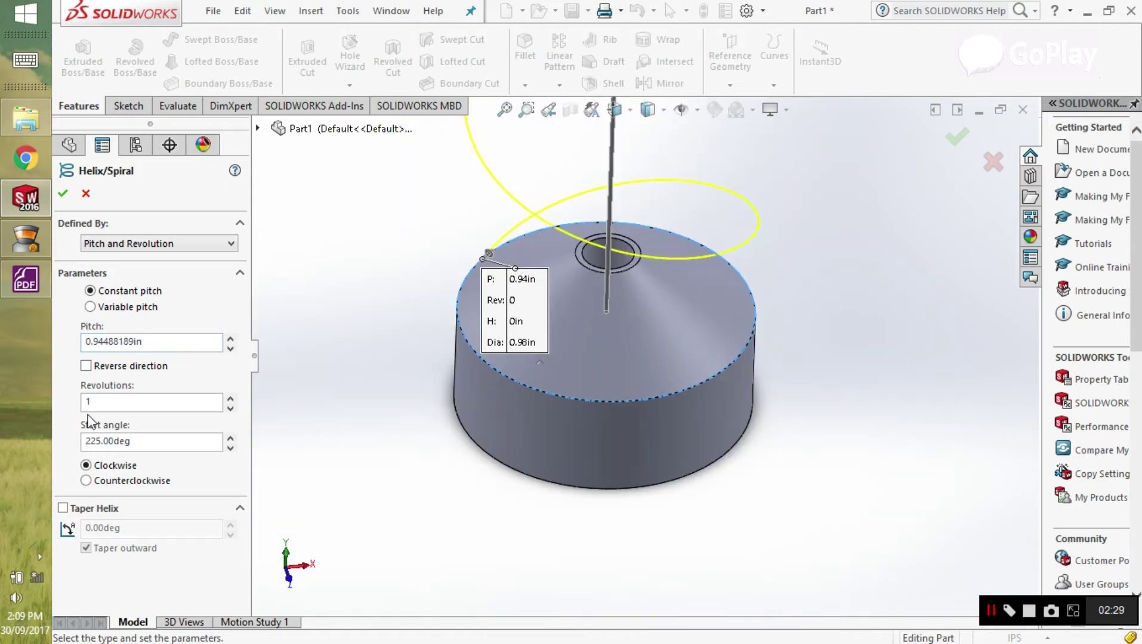
pyautogui.click(86, 366)
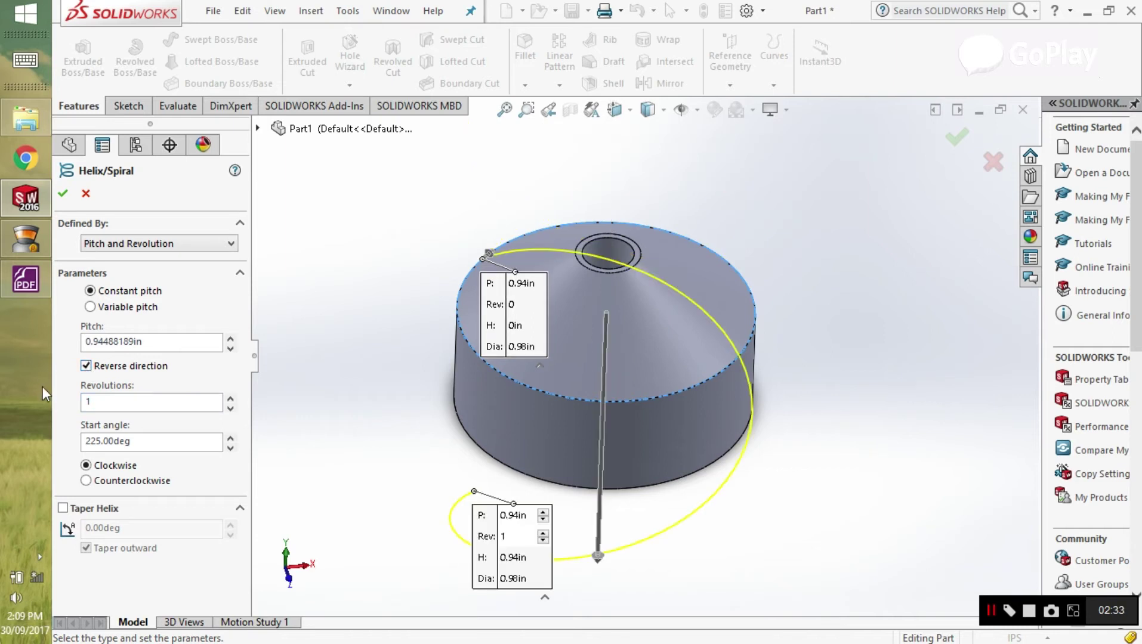
pyautogui.moveTo(649, 492); pyautogui.dragTo(592, 480, button='middle')
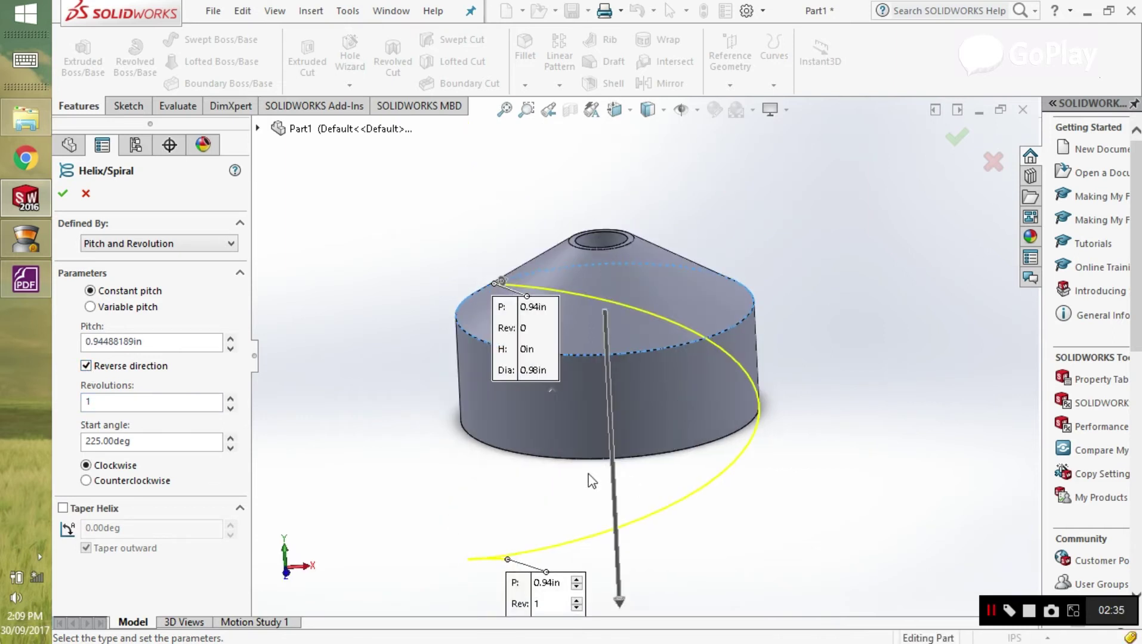
# - Look up the helix parameters in the Foxit PhantomPDF exercise, return to SOLIDWORKS and set the pitch to 0.073 in
pyautogui.click(34, 279)
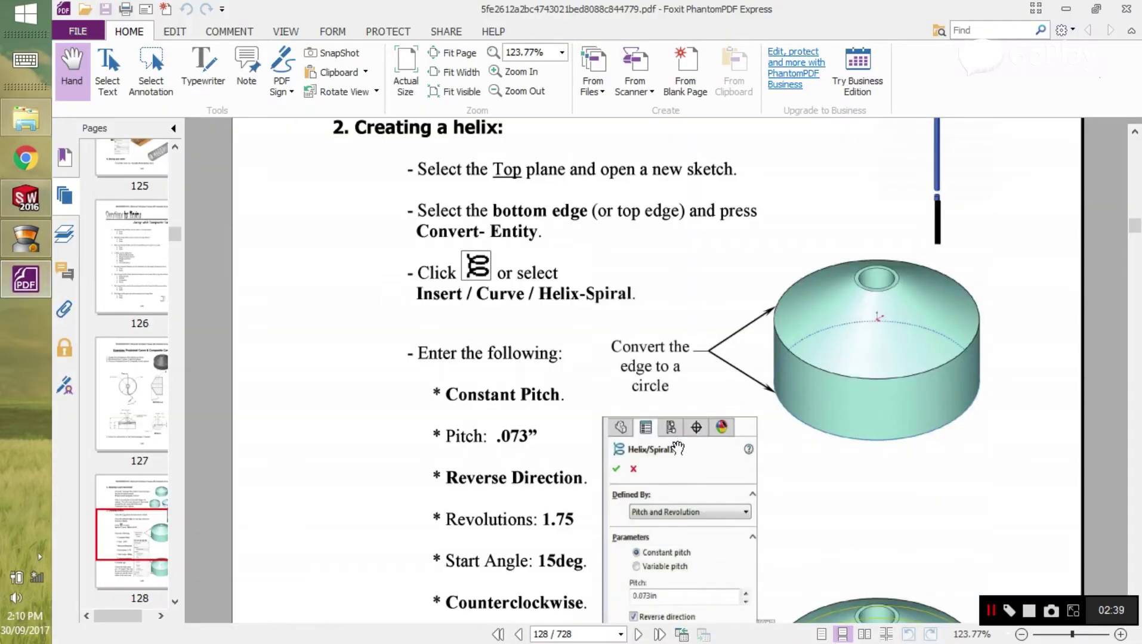
pyautogui.scroll(-3, 678, 448)
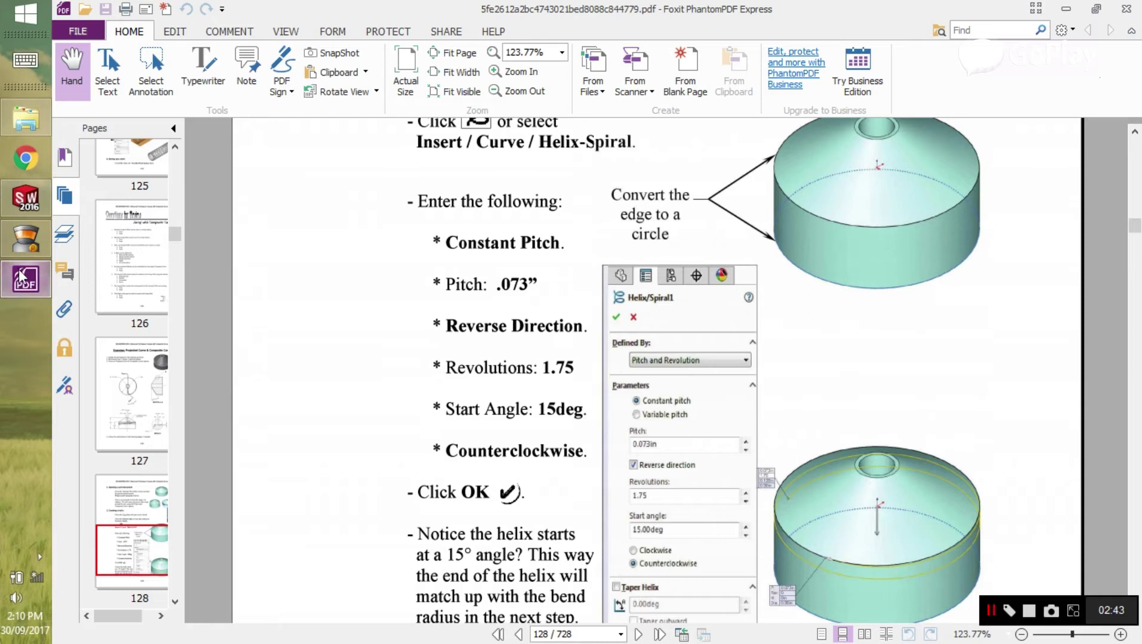
pyautogui.click(27, 288)
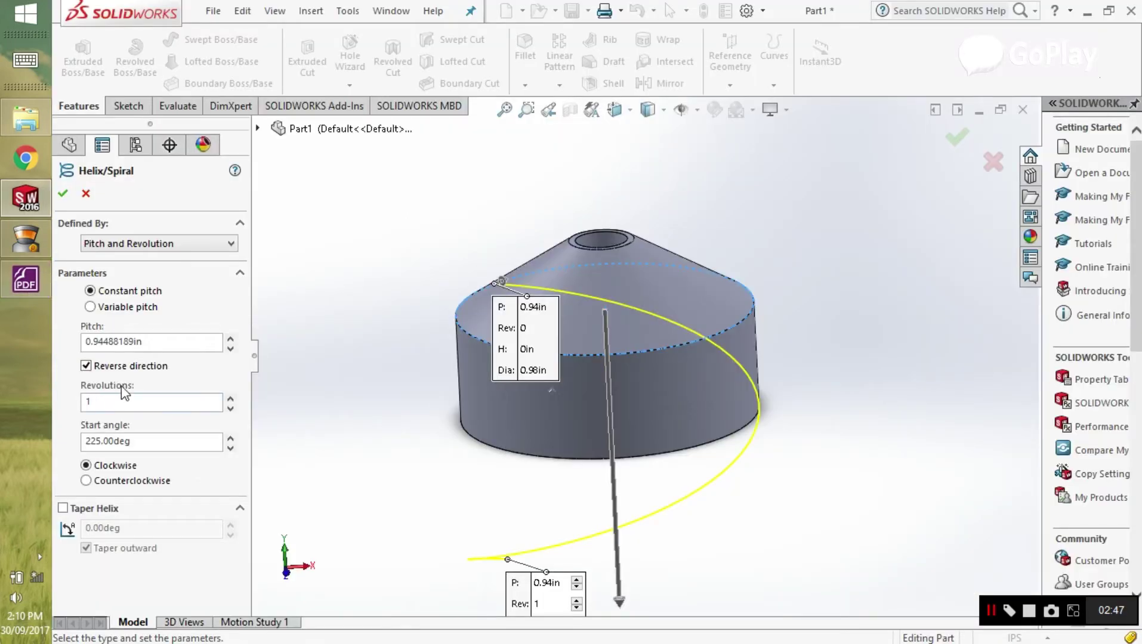
pyautogui.moveTo(152, 343); pyautogui.dragTo(50, 348)
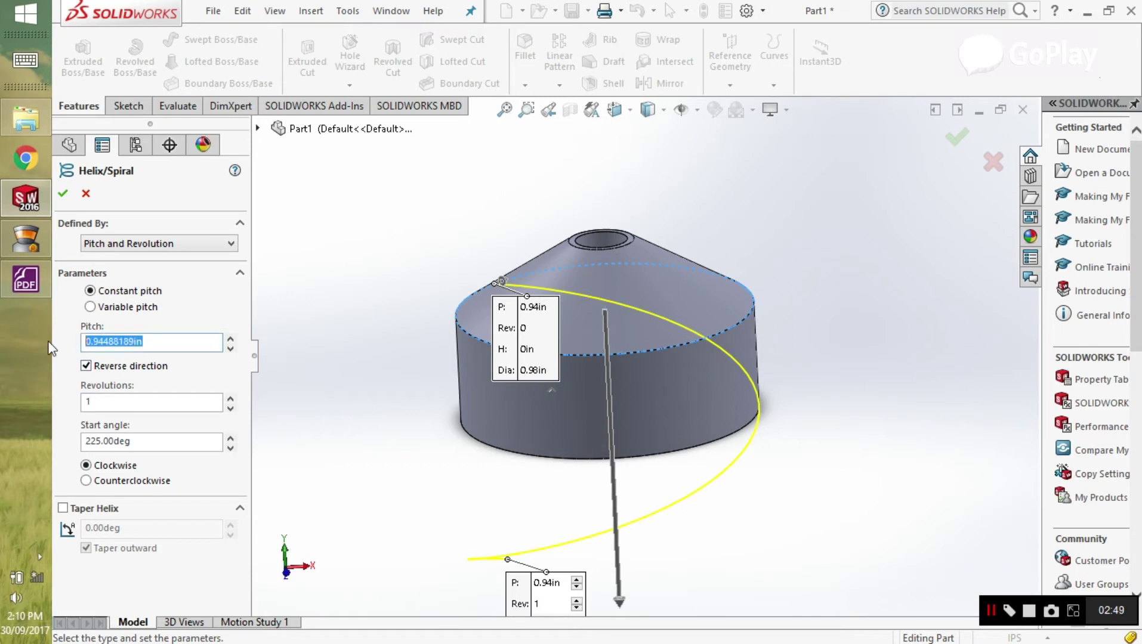
pyautogui.write('.')
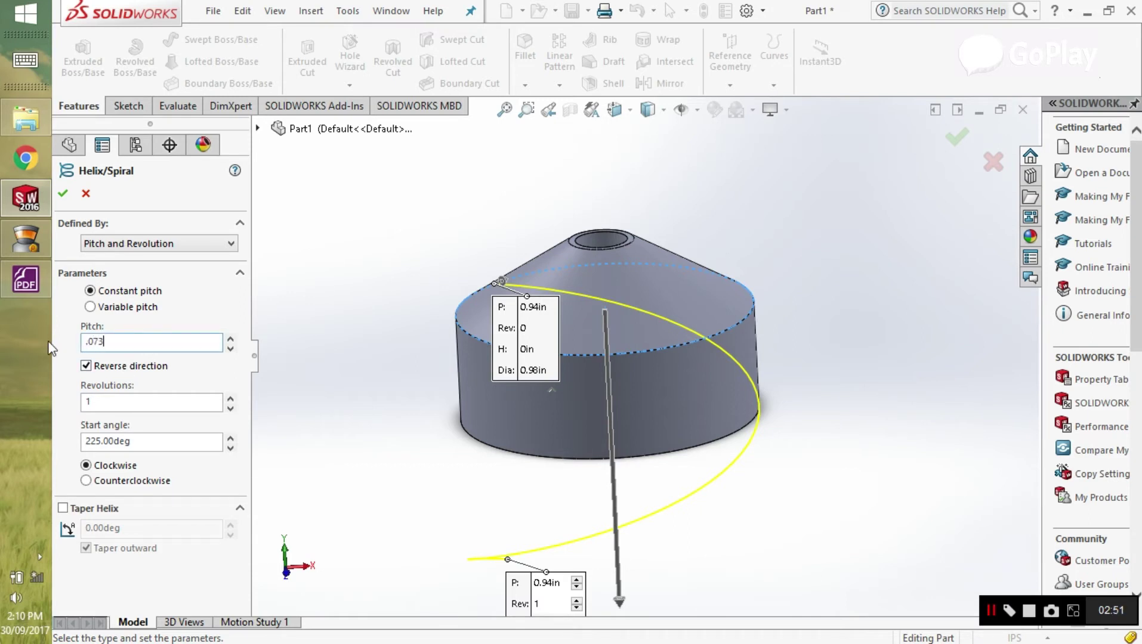
pyautogui.write('073')
pyautogui.press('Return')
# - Set the helix to 1.75 revolutions with a 15° start angle, checking both values against the PDF exercise
pyautogui.click(23, 279)
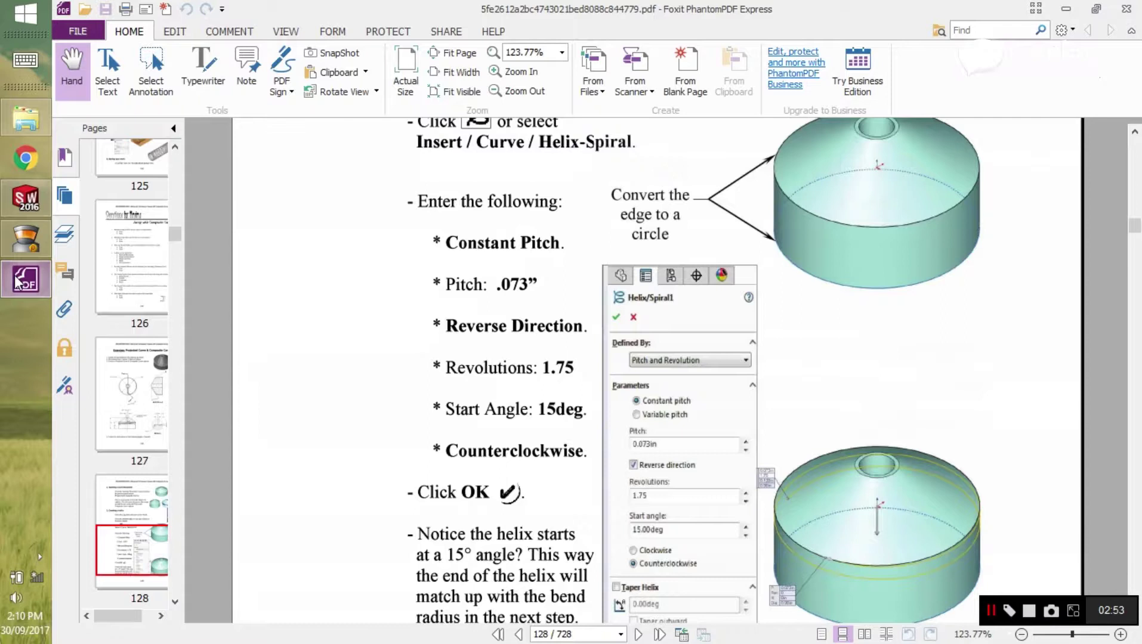
pyautogui.click(22, 279)
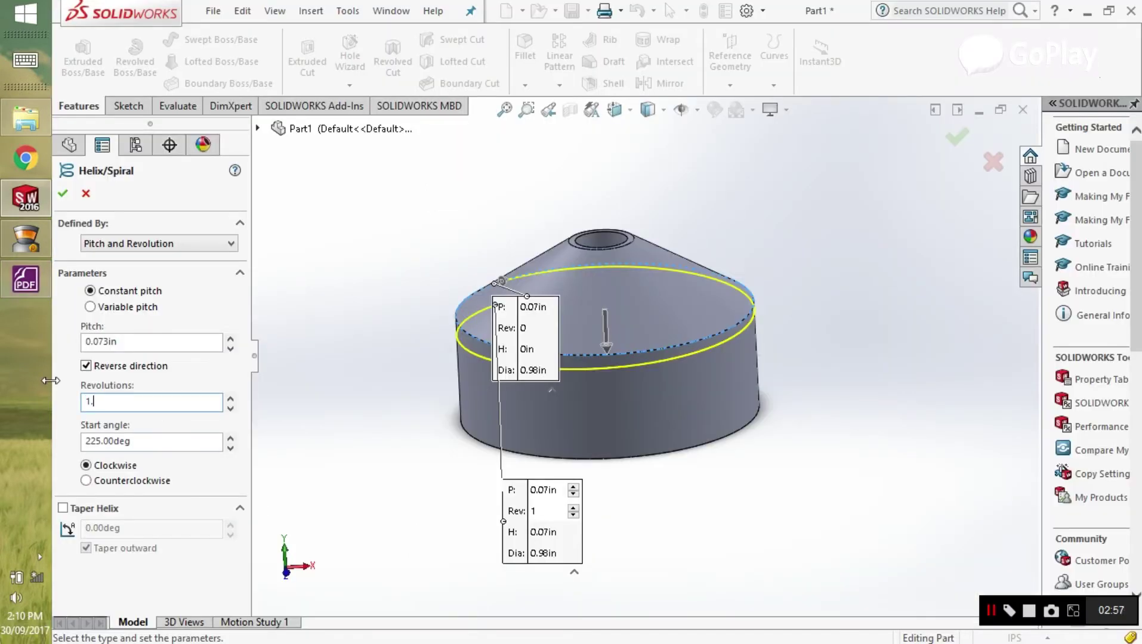
pyautogui.click(17, 286)
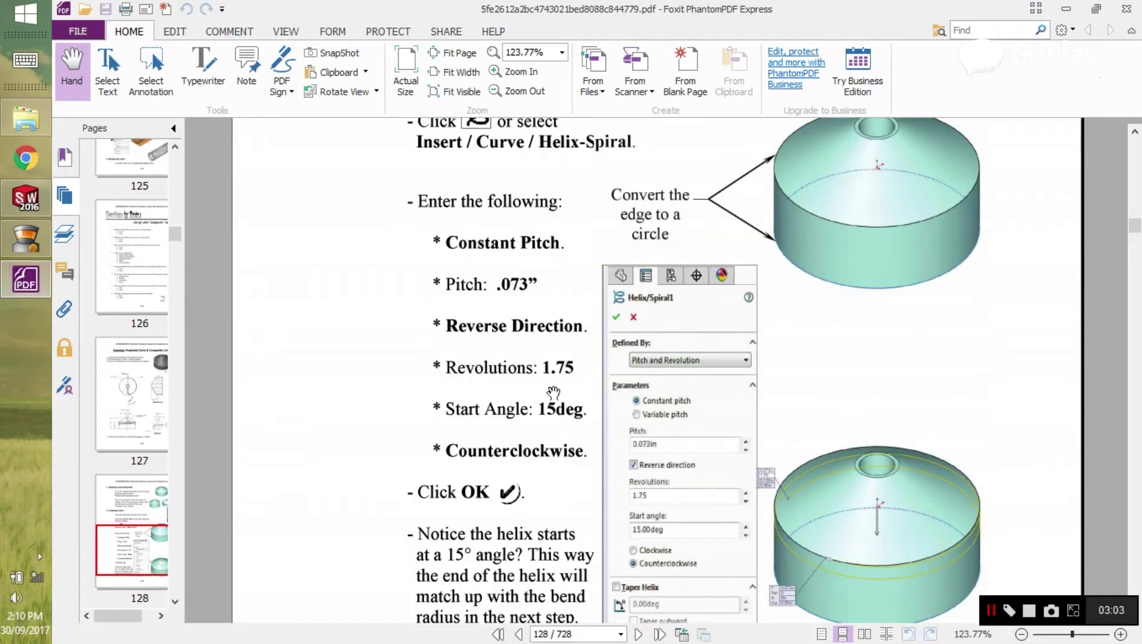
pyautogui.click(25, 198)
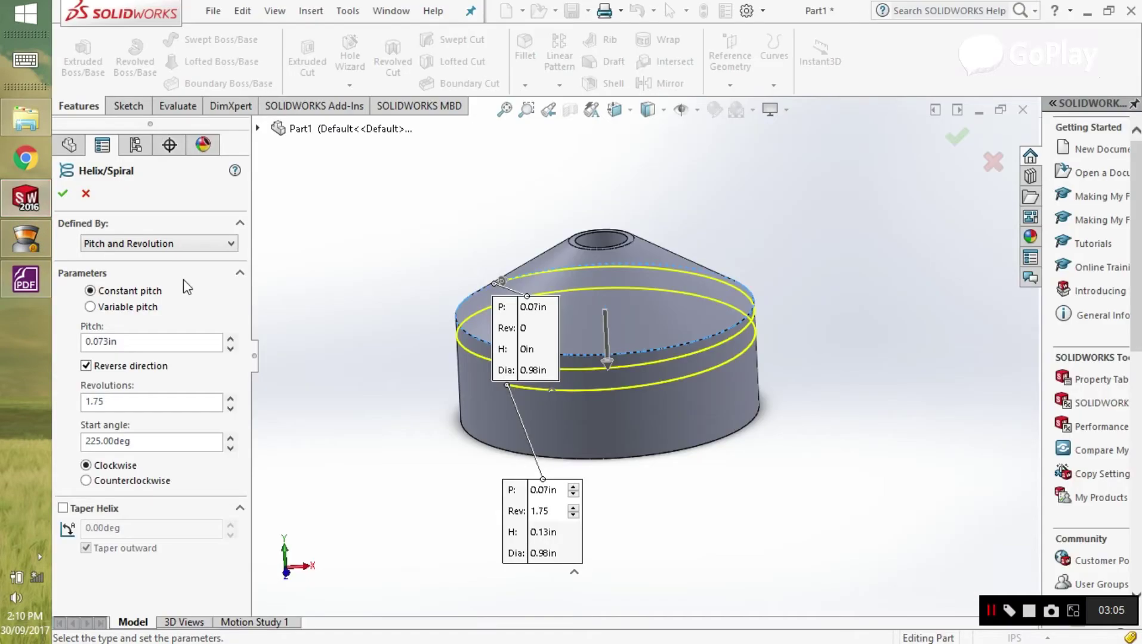
pyautogui.moveTo(198, 447); pyautogui.dragTo(83, 447)
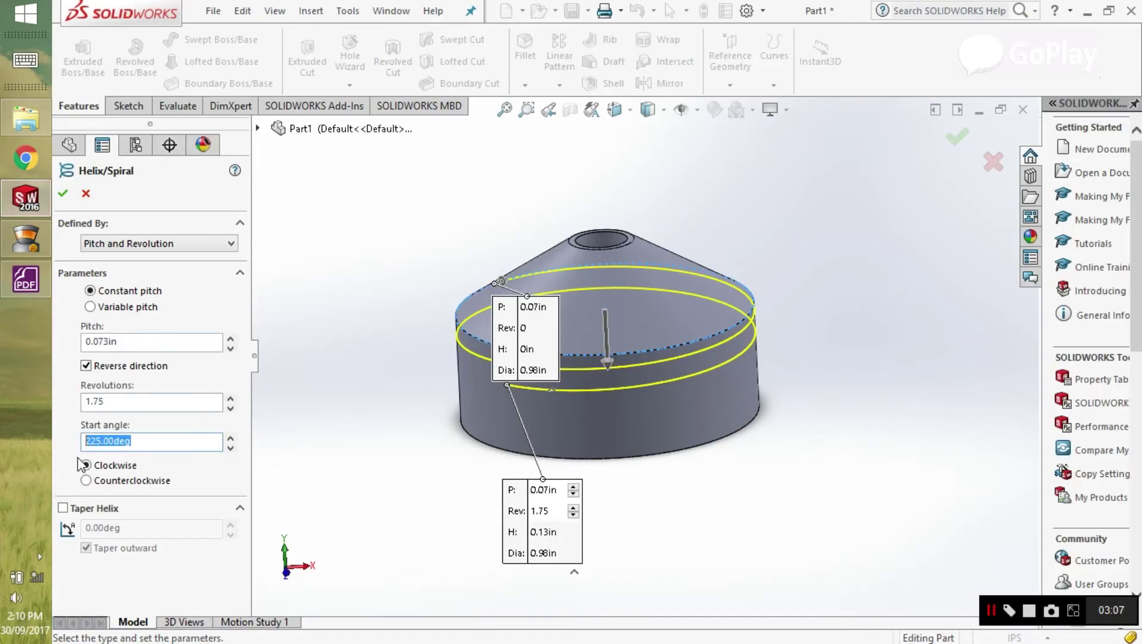
pyautogui.write('15')
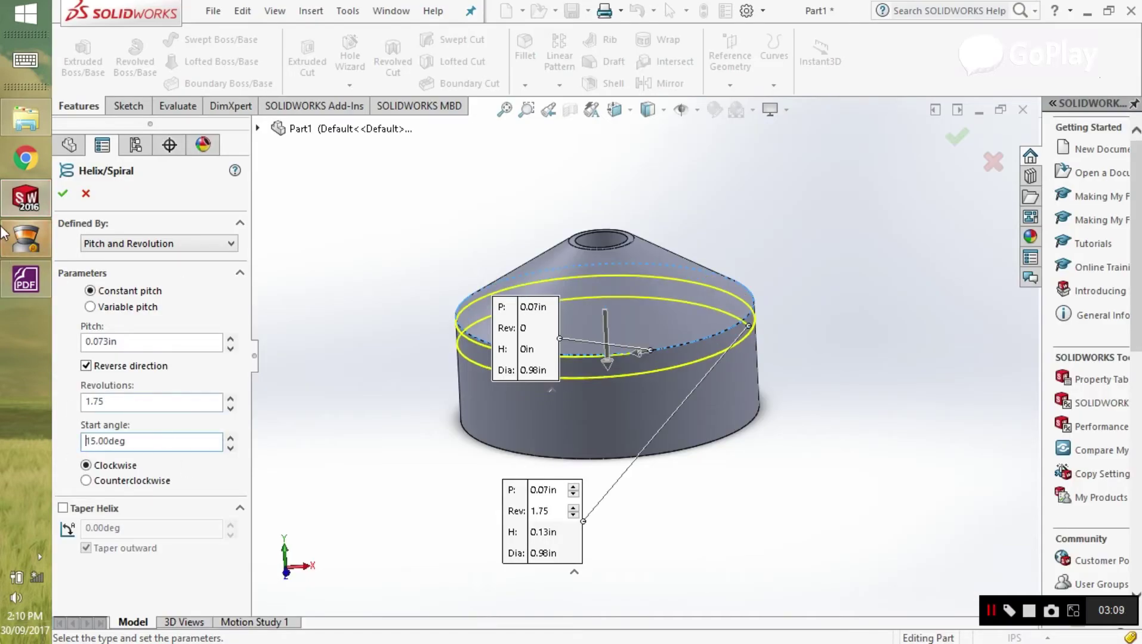
# - Check the rotation direction in the PDF, set the helix to counterclockwise and accept it
pyautogui.click(37, 280)
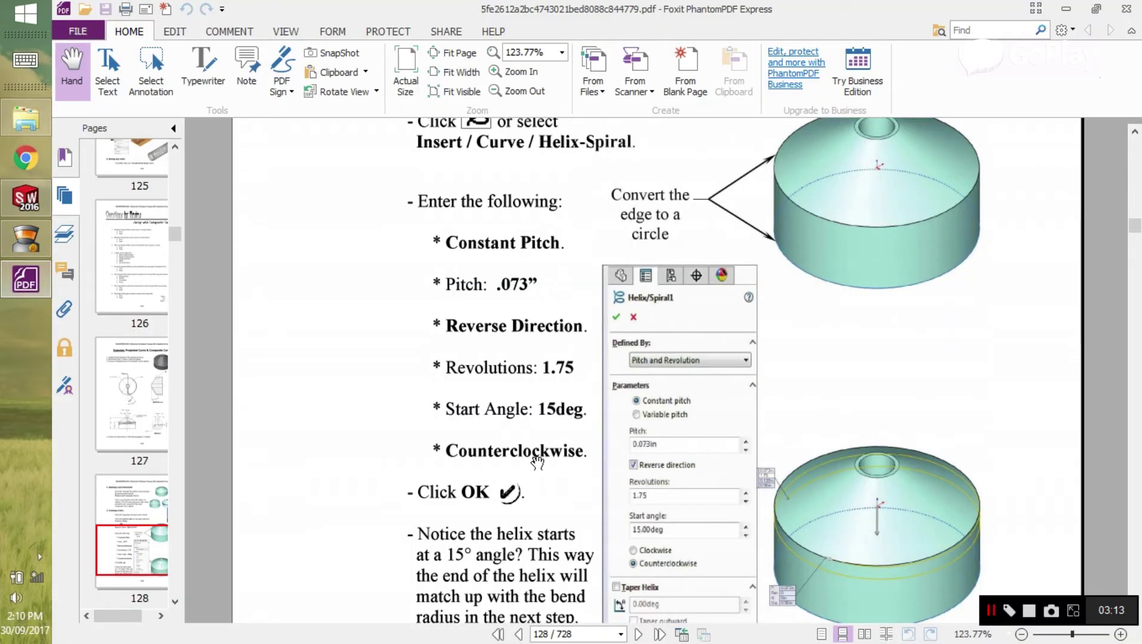
pyautogui.click(26, 279)
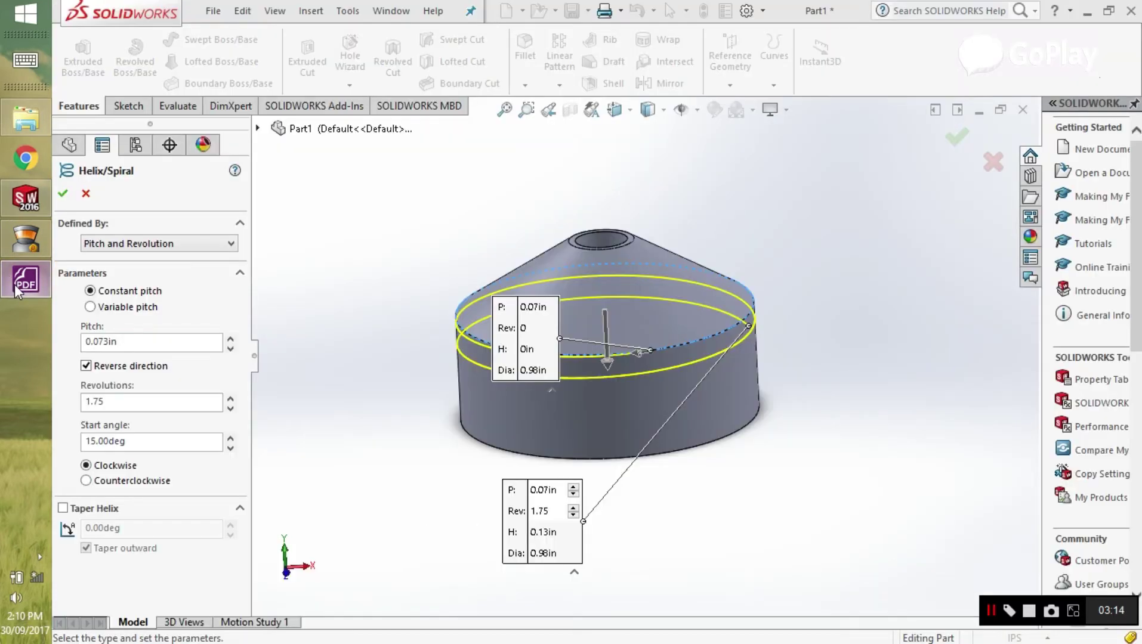
pyautogui.click(152, 487)
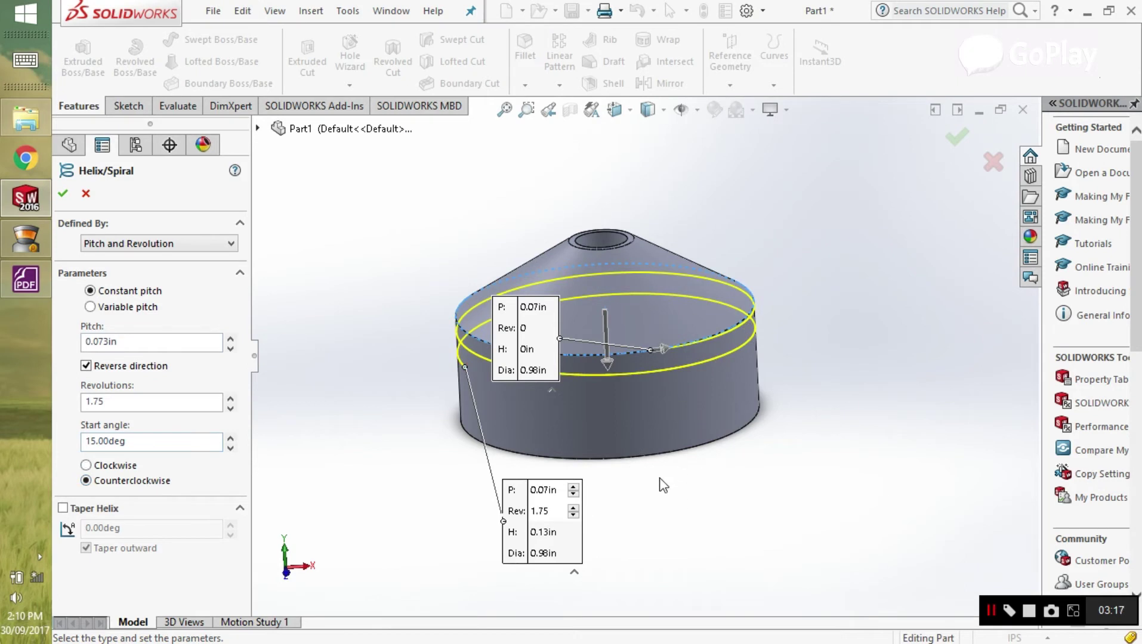
pyautogui.moveTo(667, 421); pyautogui.dragTo(600, 375, button='middle')
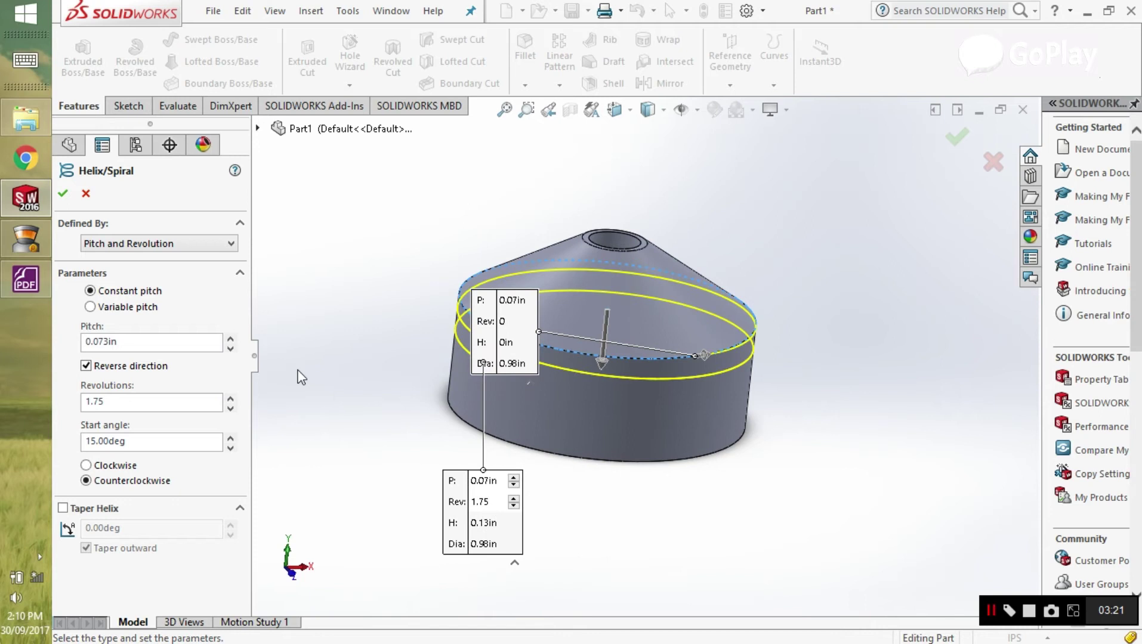
pyautogui.click(63, 194)
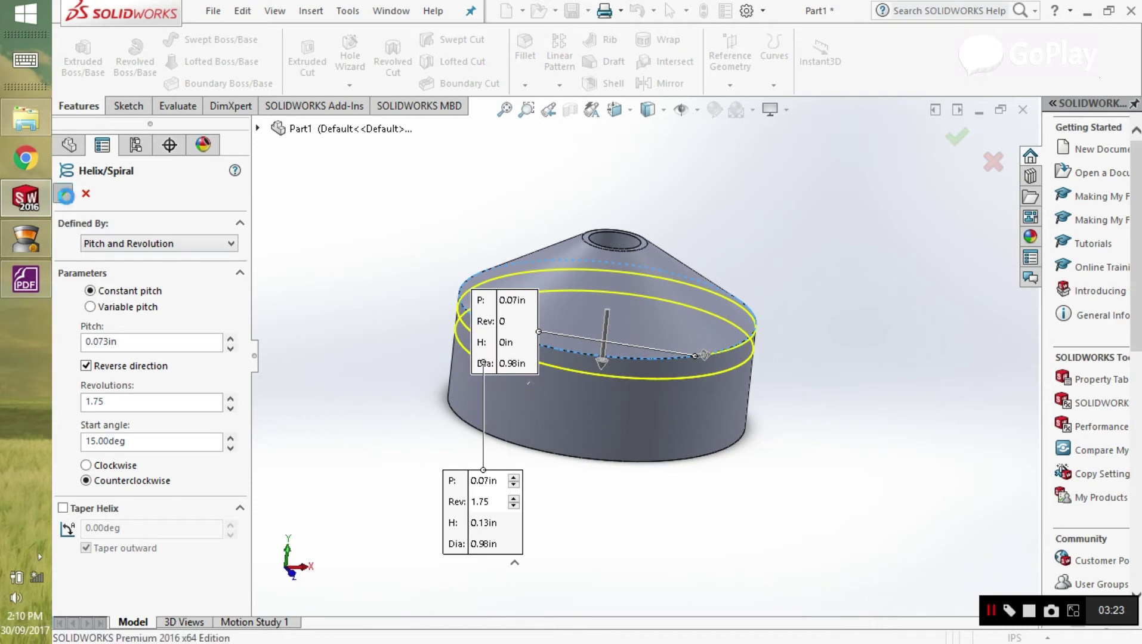
# - Turn on the display of curves and view the helix around the body from the side and above
pyautogui.moveTo(802, 375); pyautogui.dragTo(781, 356, button='middle')
pyautogui.click(782, 357)
pyautogui.click(693, 111)
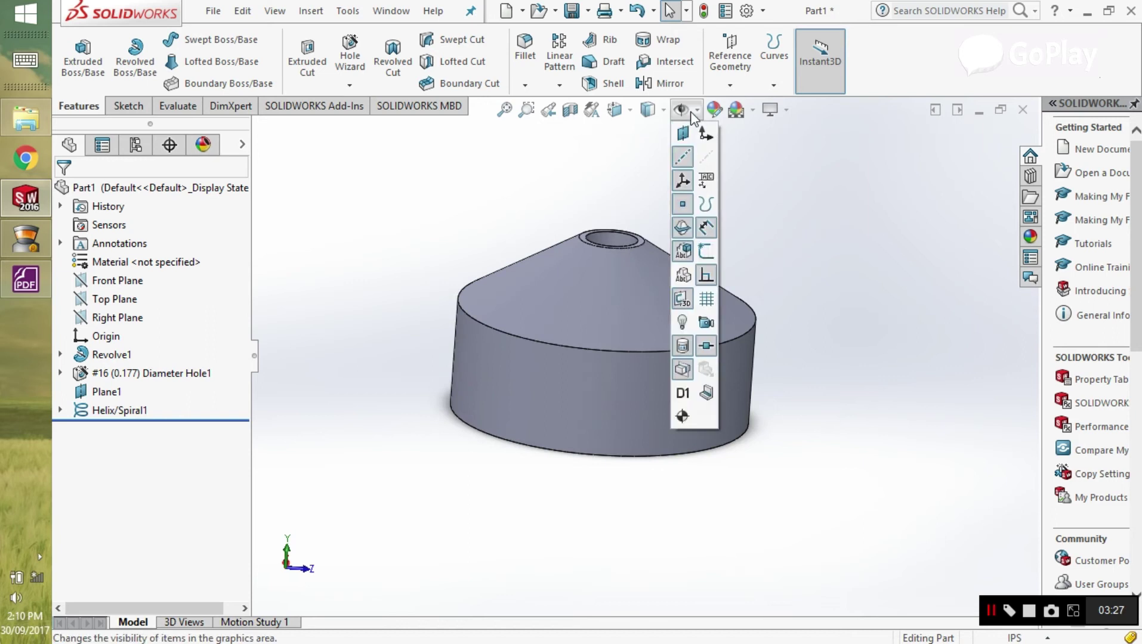
pyautogui.click(711, 207)
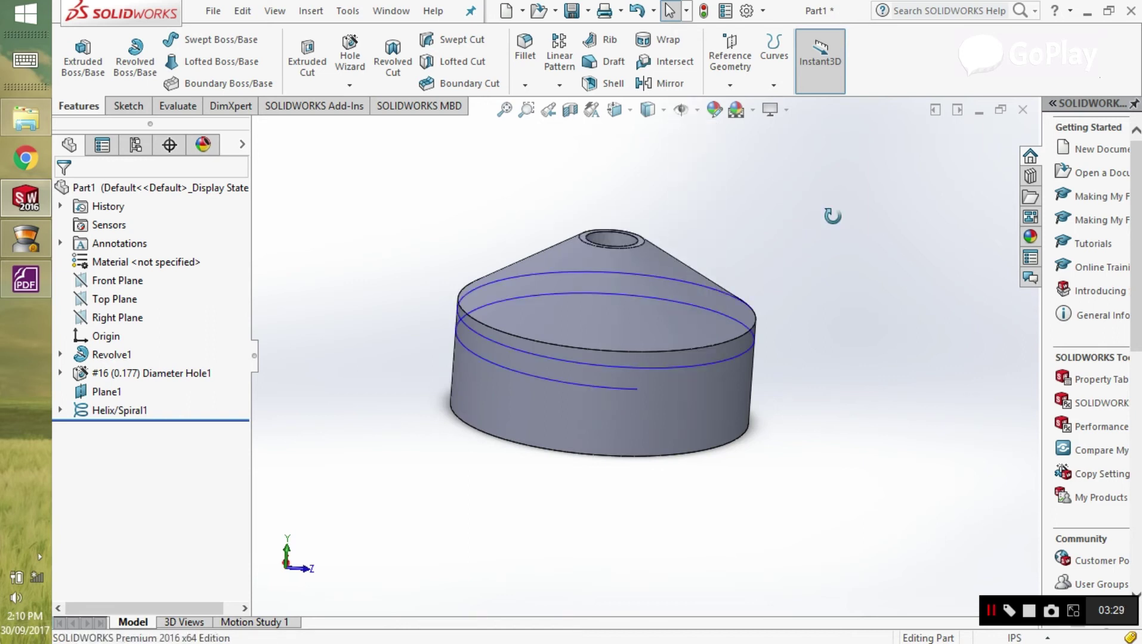
pyautogui.moveTo(830, 215); pyautogui.dragTo(792, 305, button='middle')
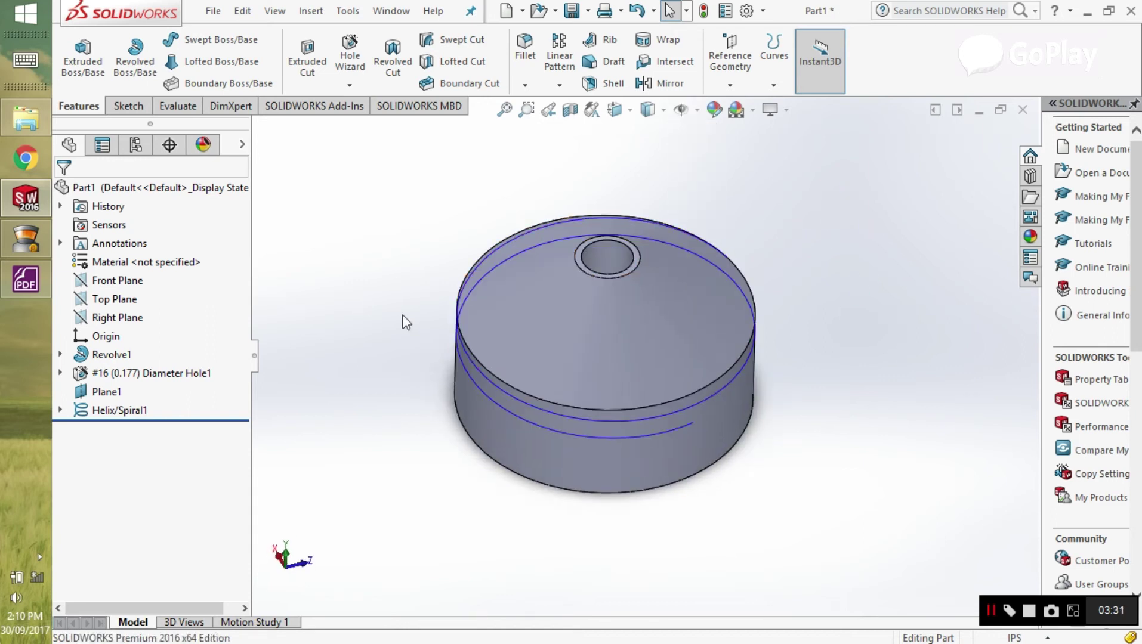
# - Switch to Foxit PhantomPDF and examine the die illustrations and the groove's path and dimensions in the exercise drawing
pyautogui.click(26, 280)
pyautogui.scroll(9, 800, 453)
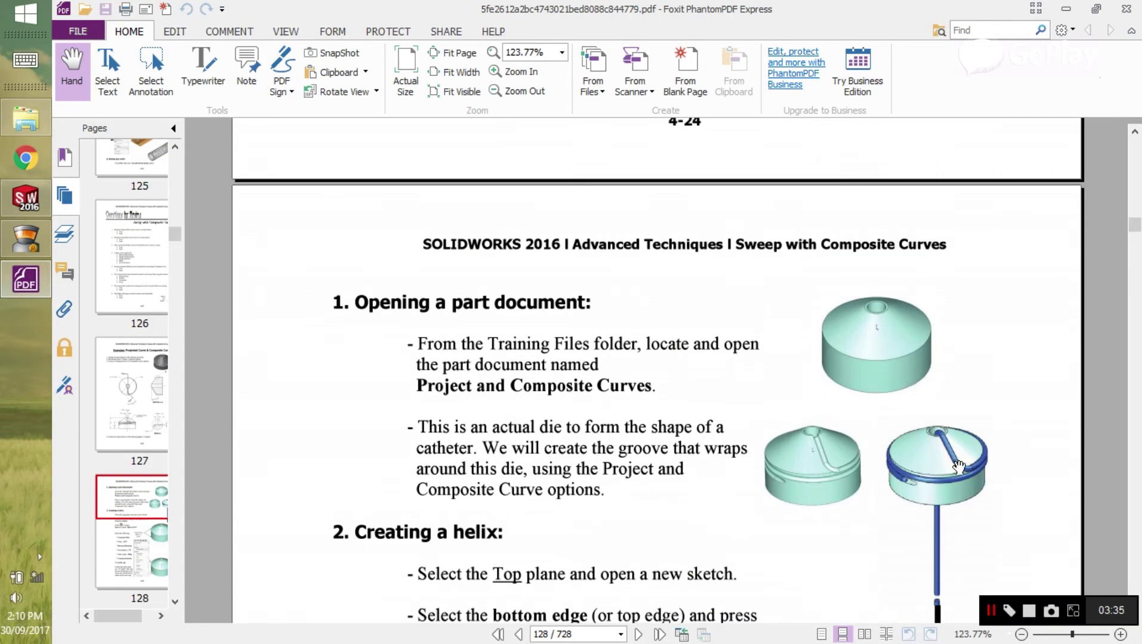
pyautogui.scroll(-8, 976, 436)
pyautogui.scroll(10, 928, 436)
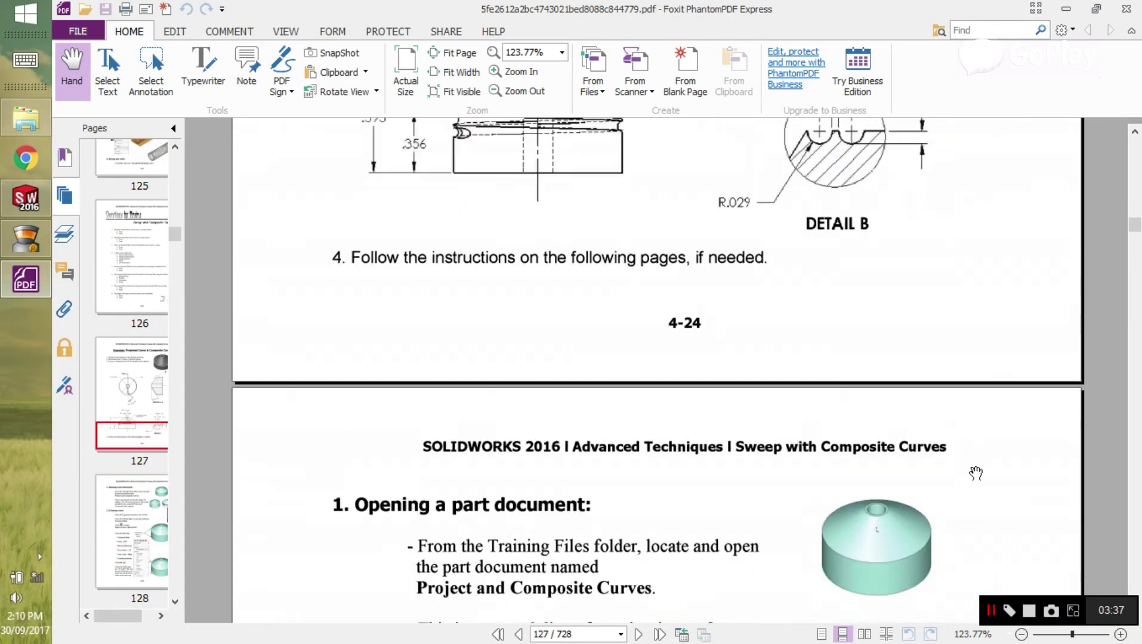
pyautogui.scroll(-5, 969, 471)
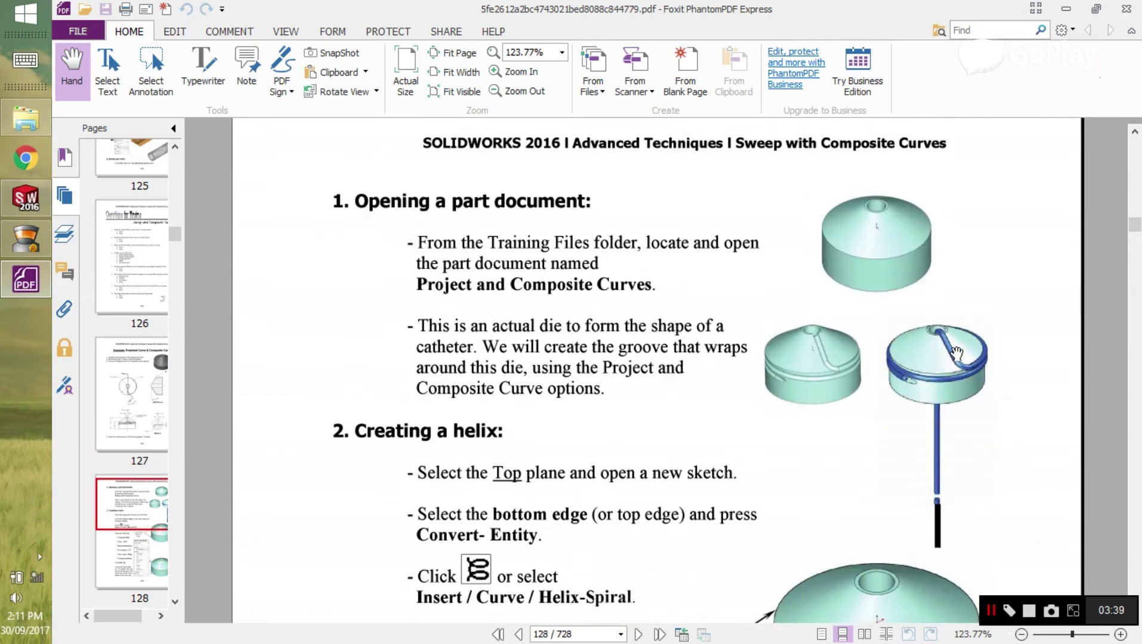
pyautogui.scroll(14, 953, 361)
pyautogui.scroll(-2, 789, 358)
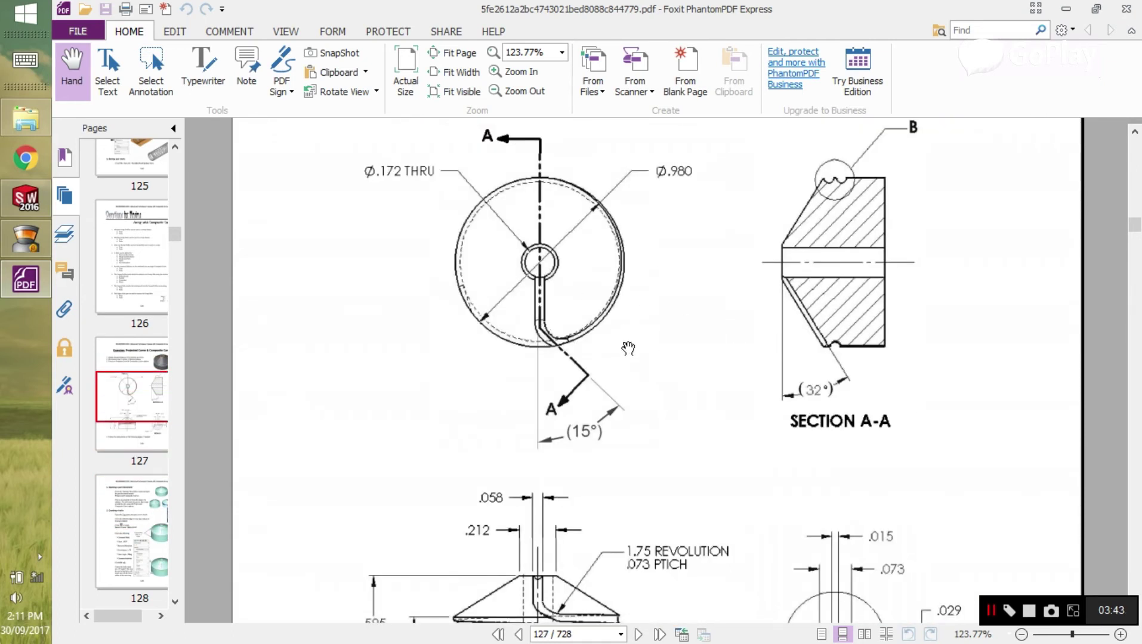
pyautogui.scroll(-3, 627, 349)
pyautogui.scroll(3, 624, 347)
# - Switch back to SOLIDWORKS, open a sketch on the flat ring face around the central hole and view it face-on
pyautogui.click(26, 279)
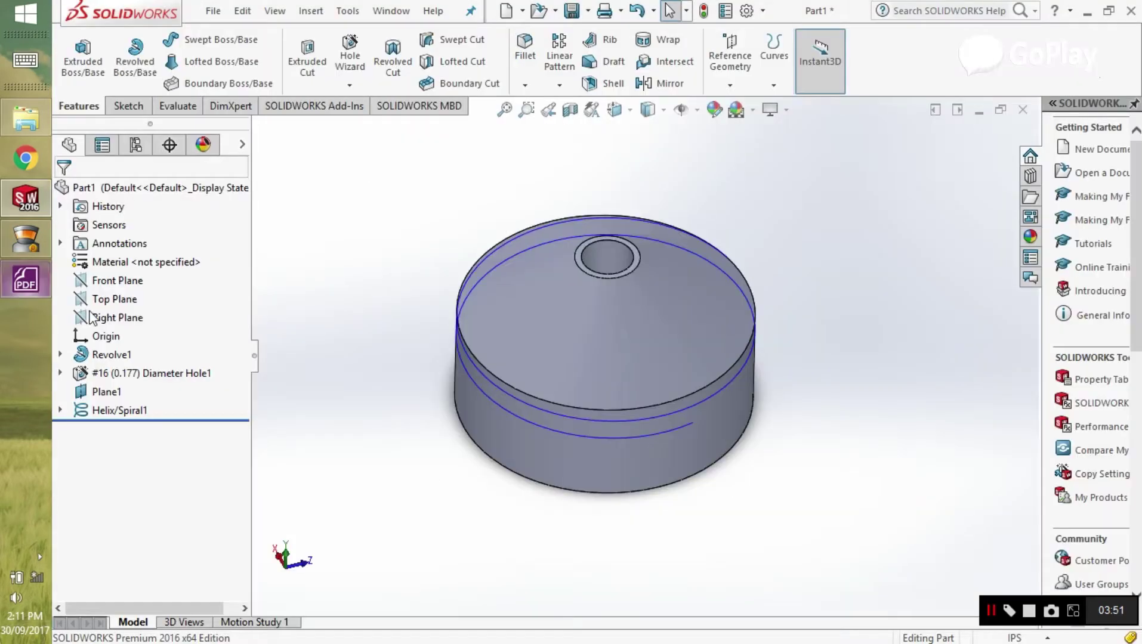
pyautogui.click(136, 107)
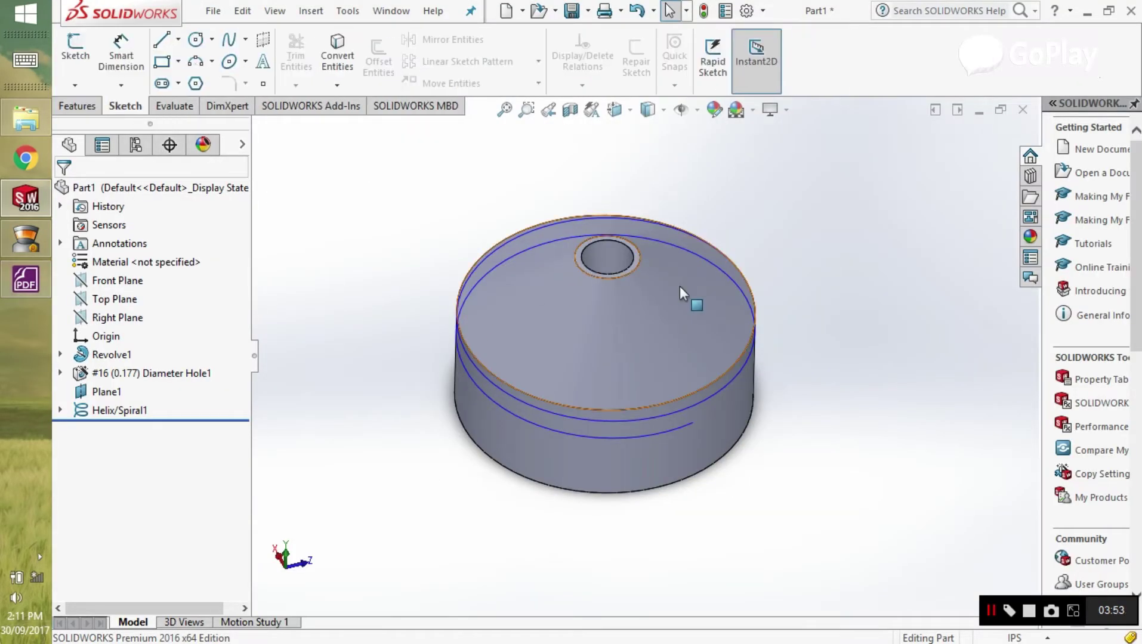
pyautogui.scroll(-2, 688, 298)
pyautogui.scroll(-2, 573, 251)
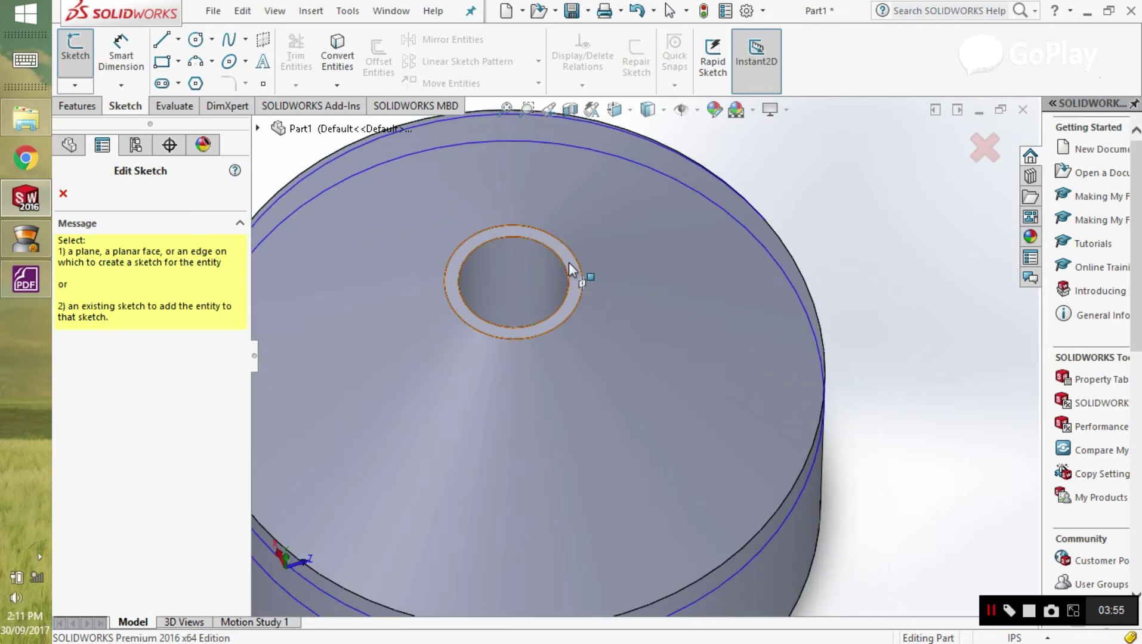
pyautogui.click(569, 262)
pyautogui.rightClick(122, 429)
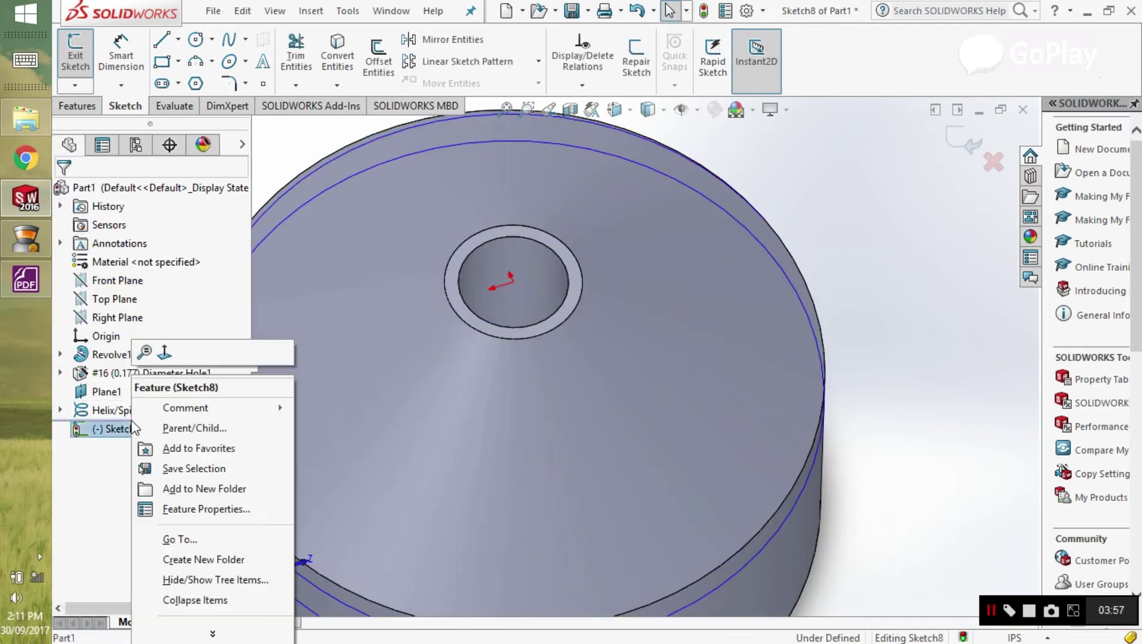
pyautogui.click(156, 352)
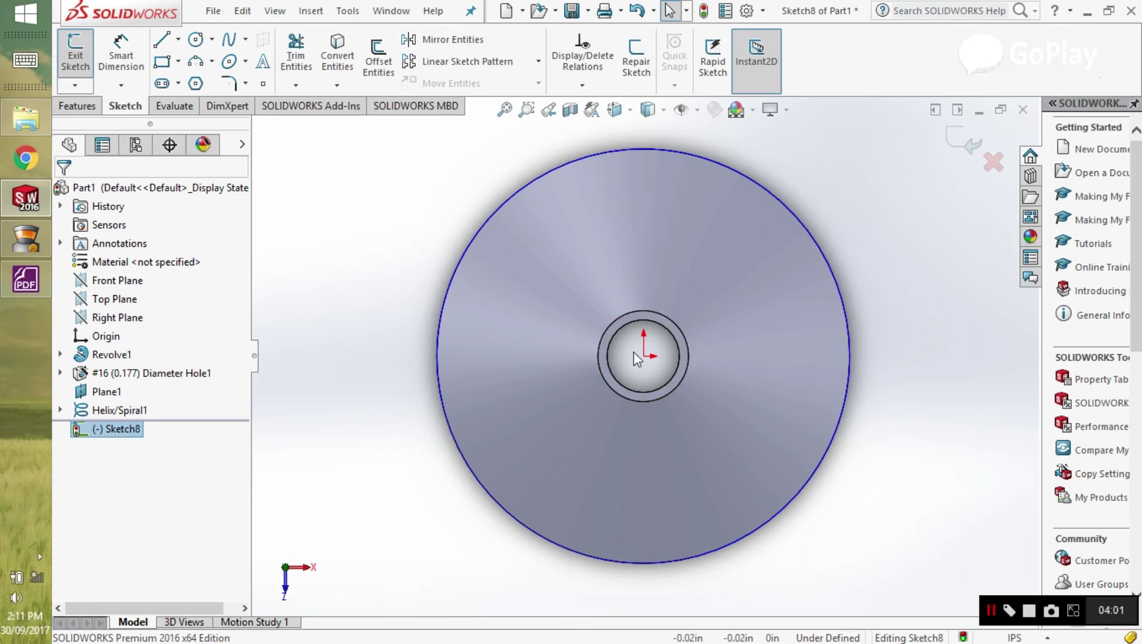
# - Sketch a vertical line from the origin down to the outer circular edge of the body
pyautogui.scroll(1, 835, 477)
pyautogui.scroll(-3, 818, 522)
pyautogui.scroll(4, 697, 377)
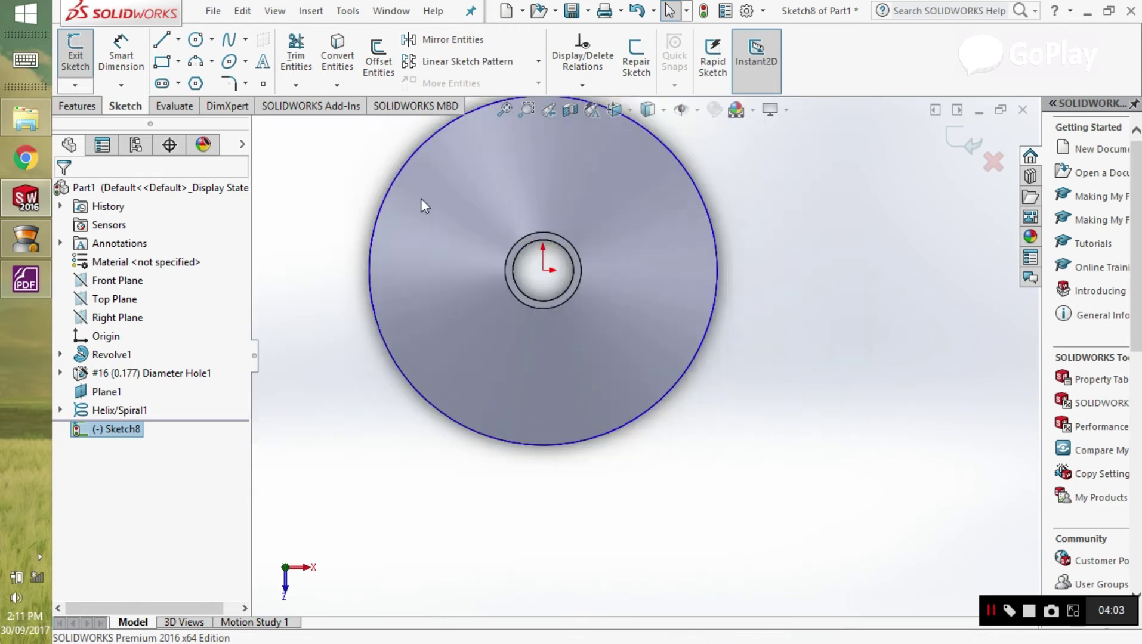
pyautogui.click(163, 43)
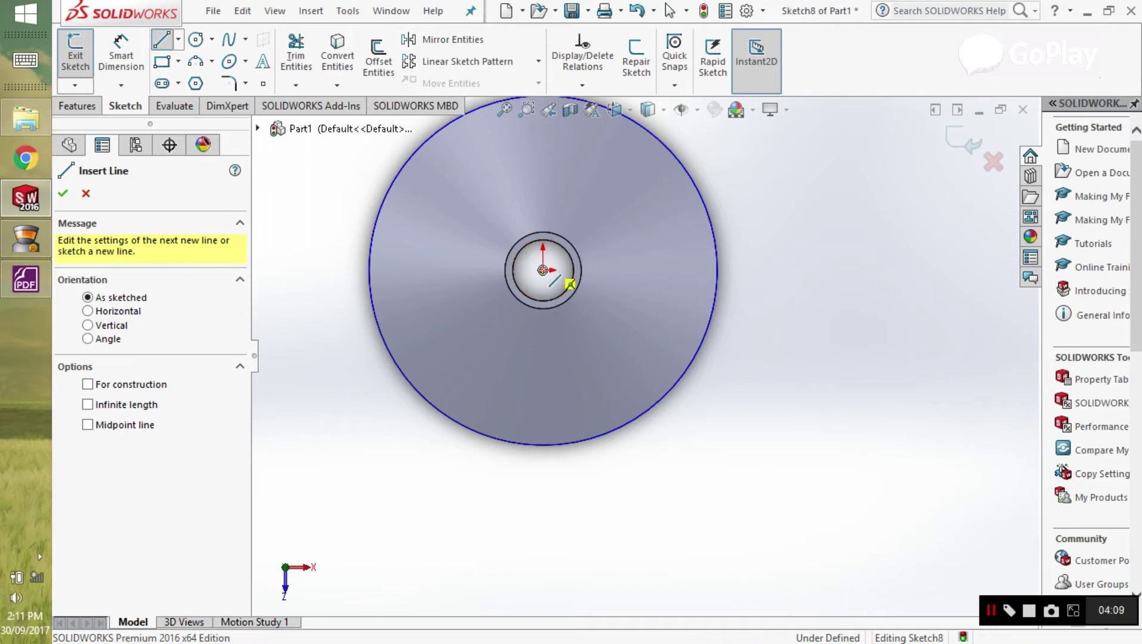
pyautogui.click(542, 270)
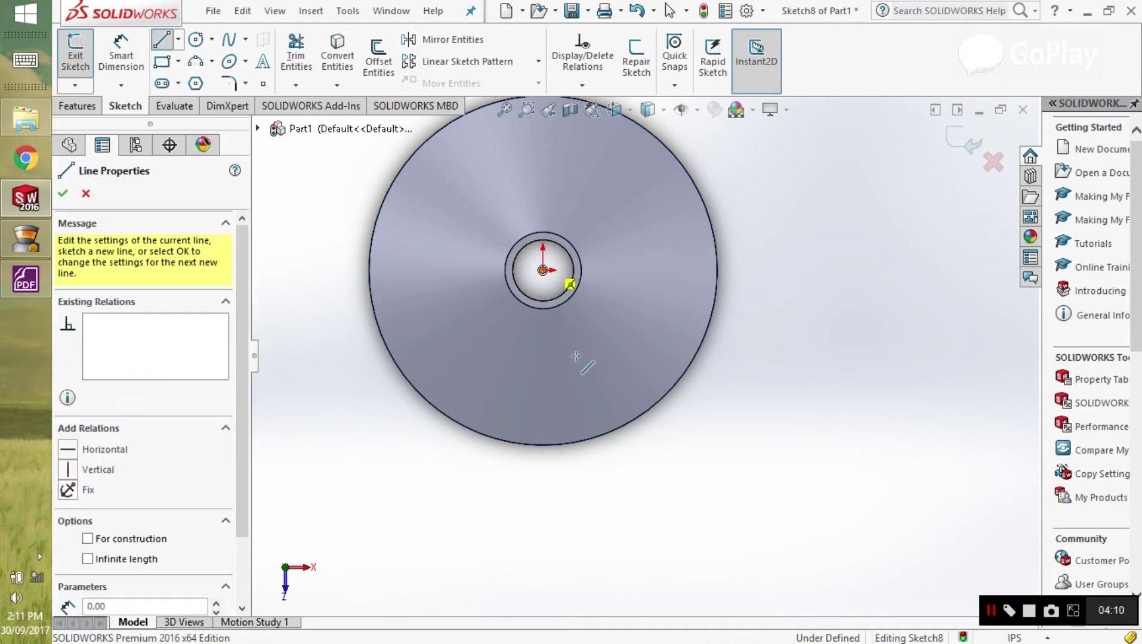
pyautogui.click(543, 443)
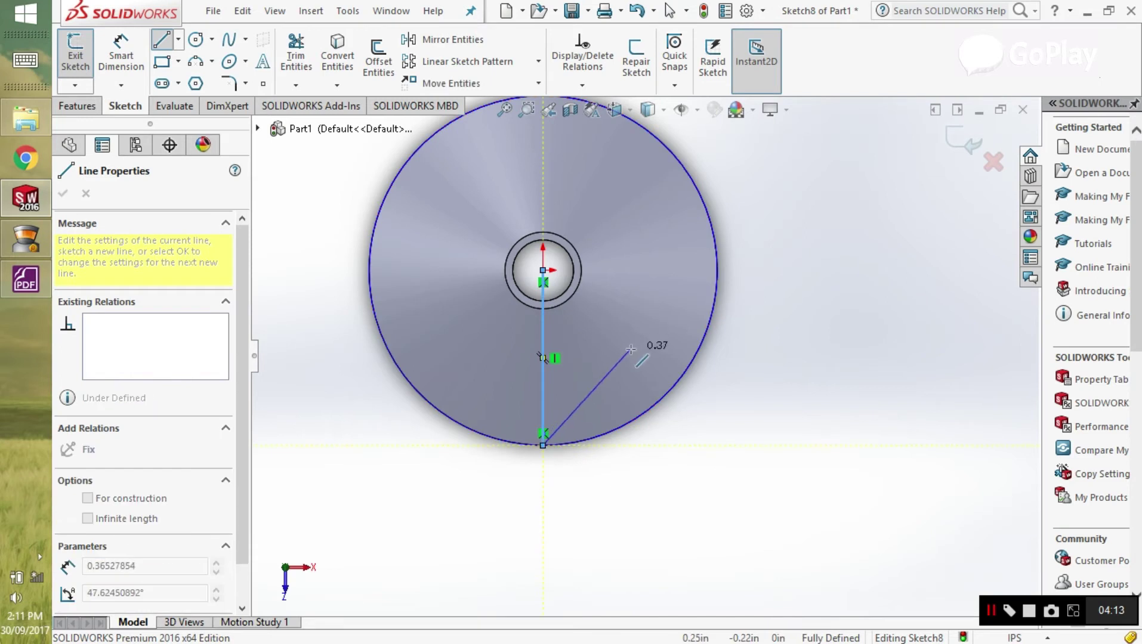
pyautogui.press('Escape')
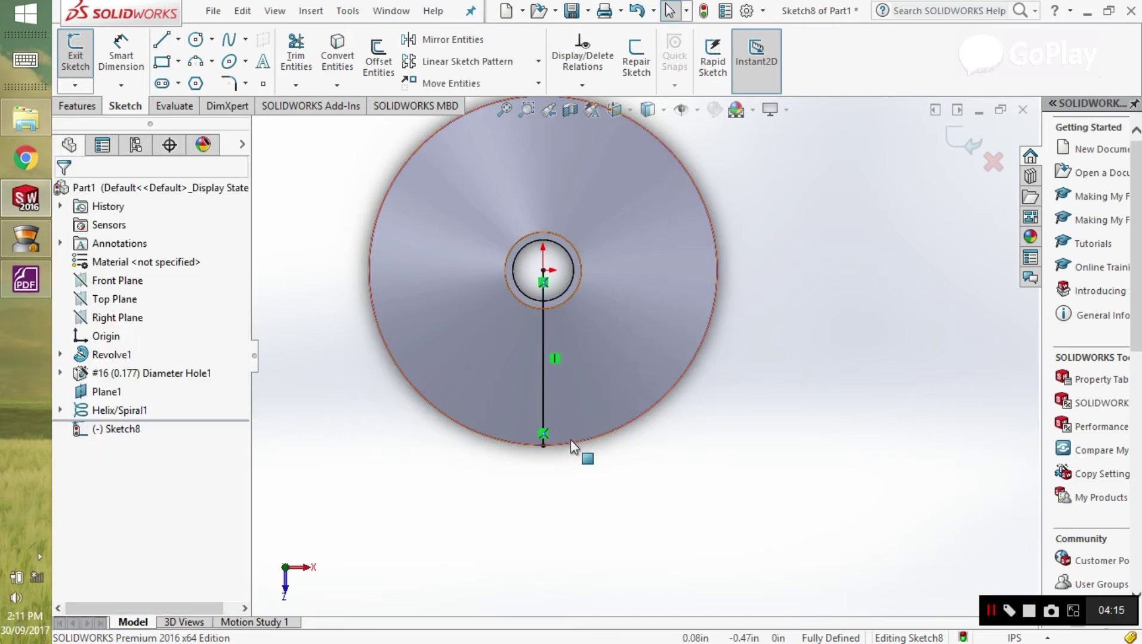
# - Examine the sketched line's end relative to the helix from an angled view, and return to the face-on sketch view
pyautogui.moveTo(582, 418)
pyautogui.mouseDown(button='middle')
pyautogui.moveTo(582, 360)
pyautogui.moveTo(632, 407)
pyautogui.mouseUp(button='middle')
pyautogui.scroll(-5, 634, 412)
pyautogui.scroll(1, 595, 404)
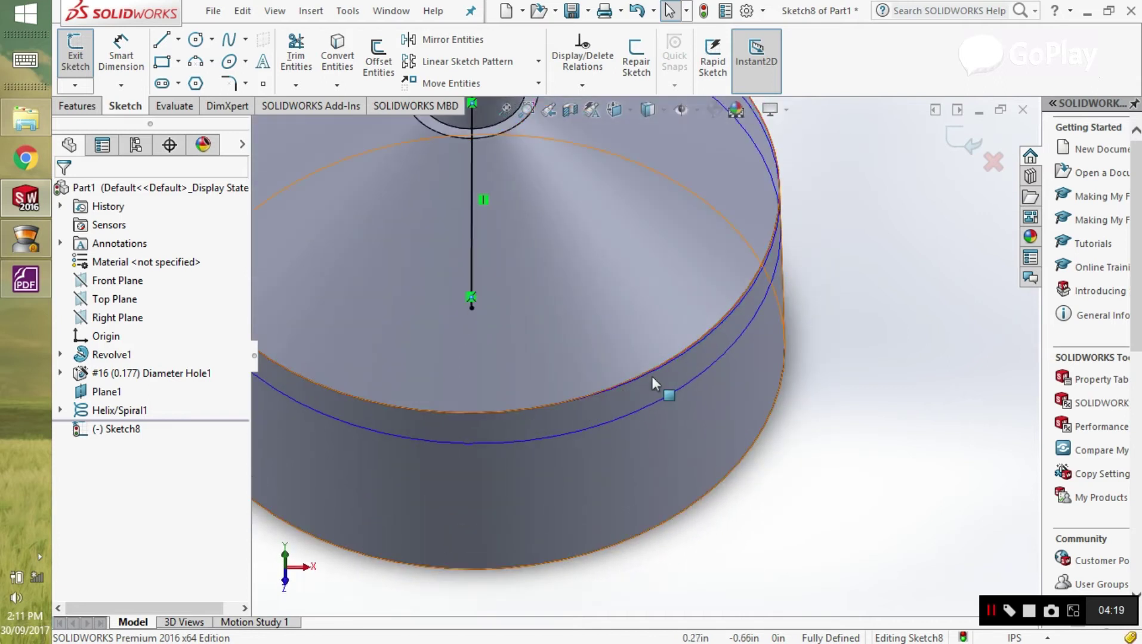
pyautogui.rightClick(112, 430)
pyautogui.click(146, 351)
pyautogui.click(835, 561)
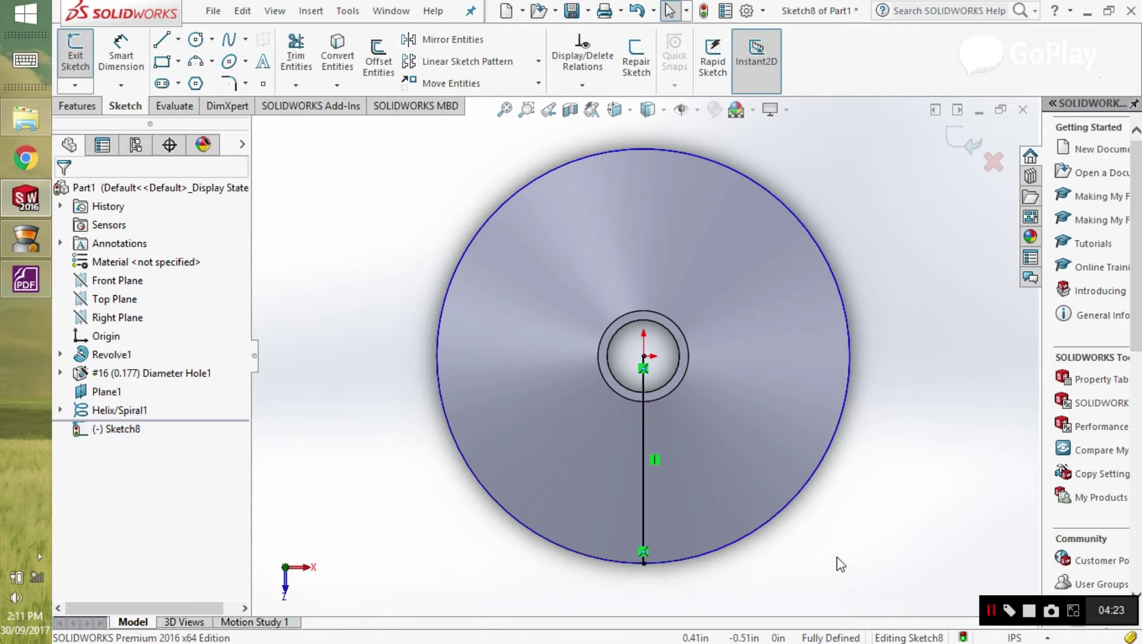
pyautogui.scroll(-2, 774, 558)
pyautogui.scroll(2, 632, 400)
pyautogui.scroll(-2, 540, 316)
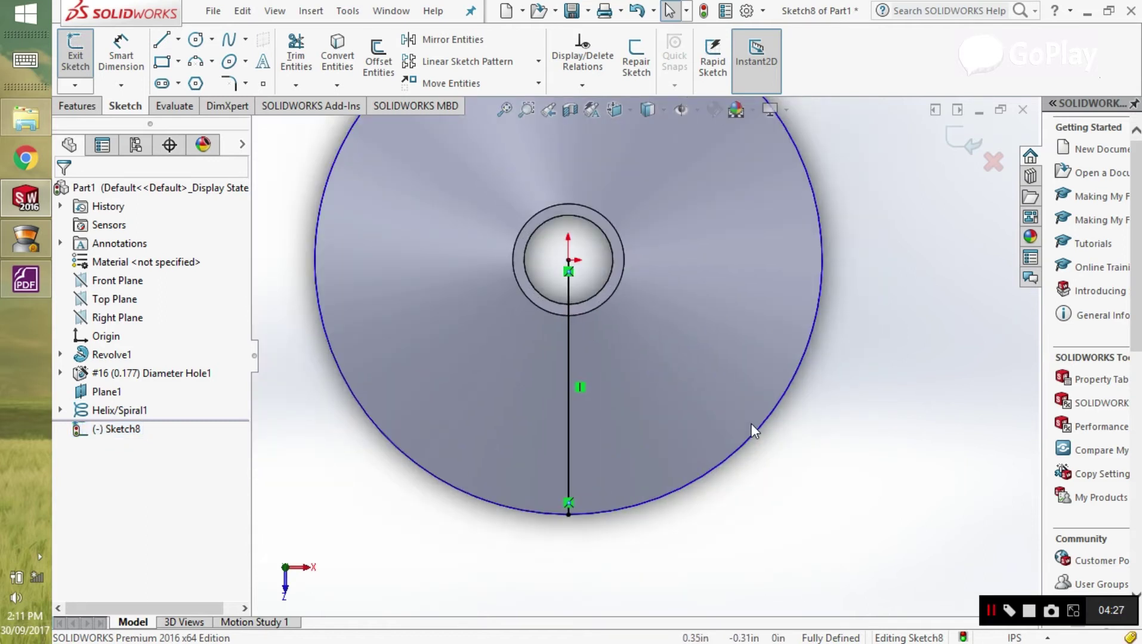
# - Sketch a slanted line about 0.65 in long from the origin past the outer edge and make it construction geometry
pyautogui.click(178, 41)
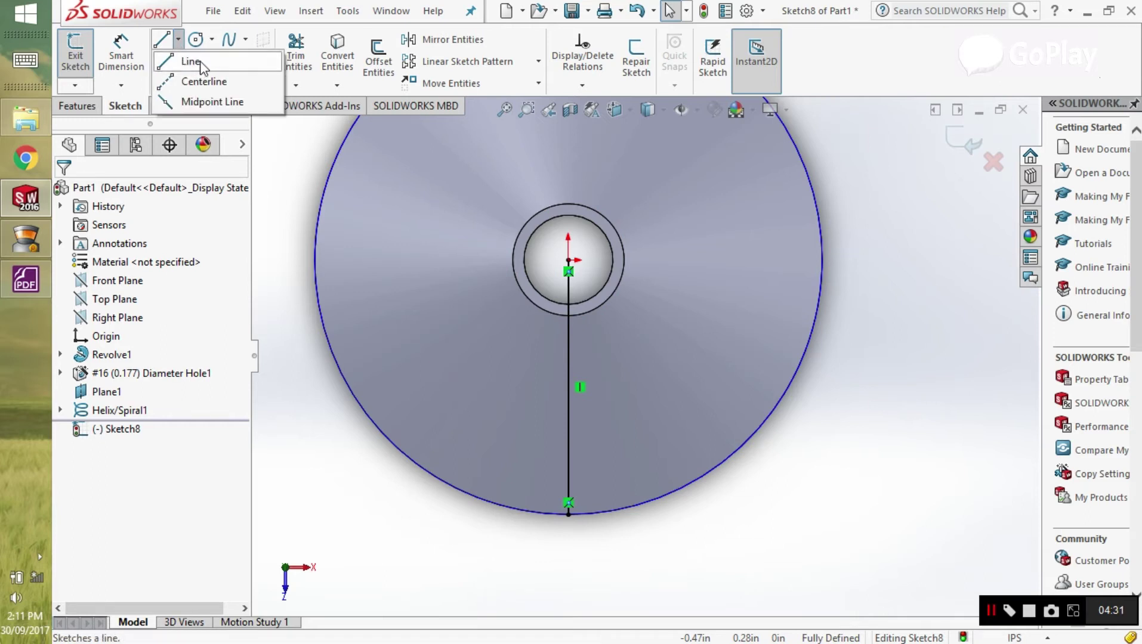
pyautogui.click(191, 62)
pyautogui.click(568, 271)
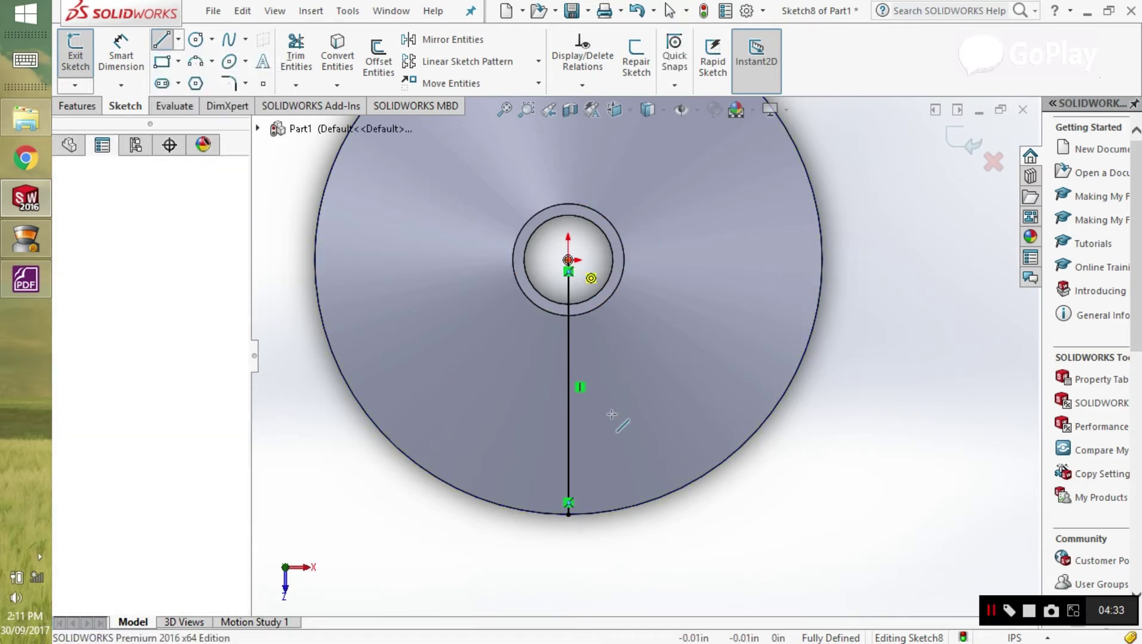
pyautogui.click(659, 582)
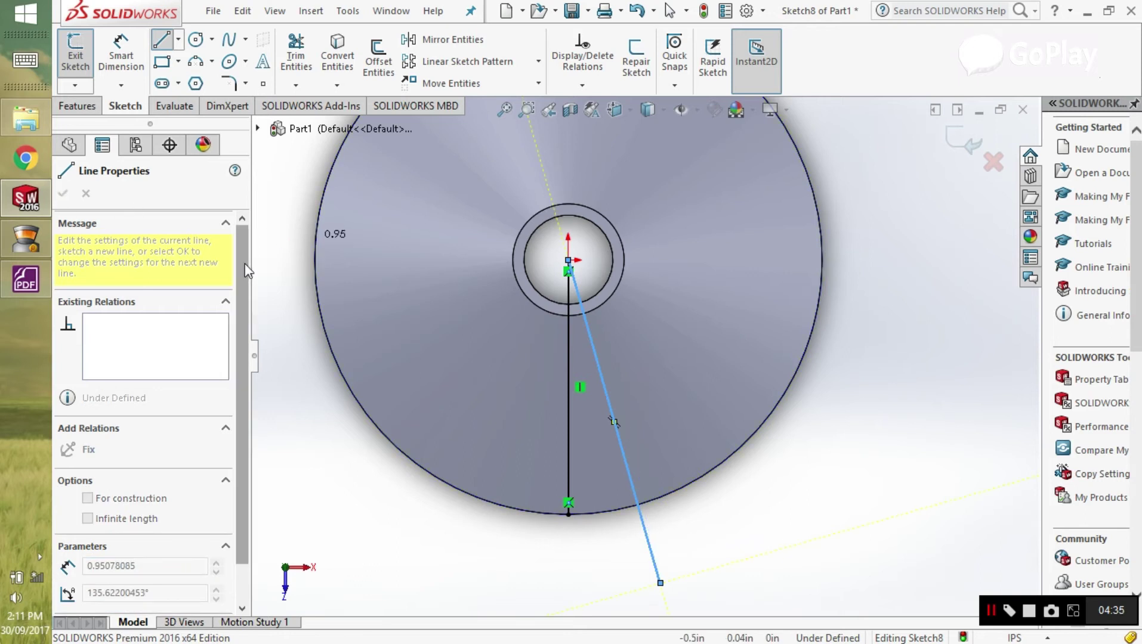
pyautogui.press('Escape')
pyautogui.click(616, 421)
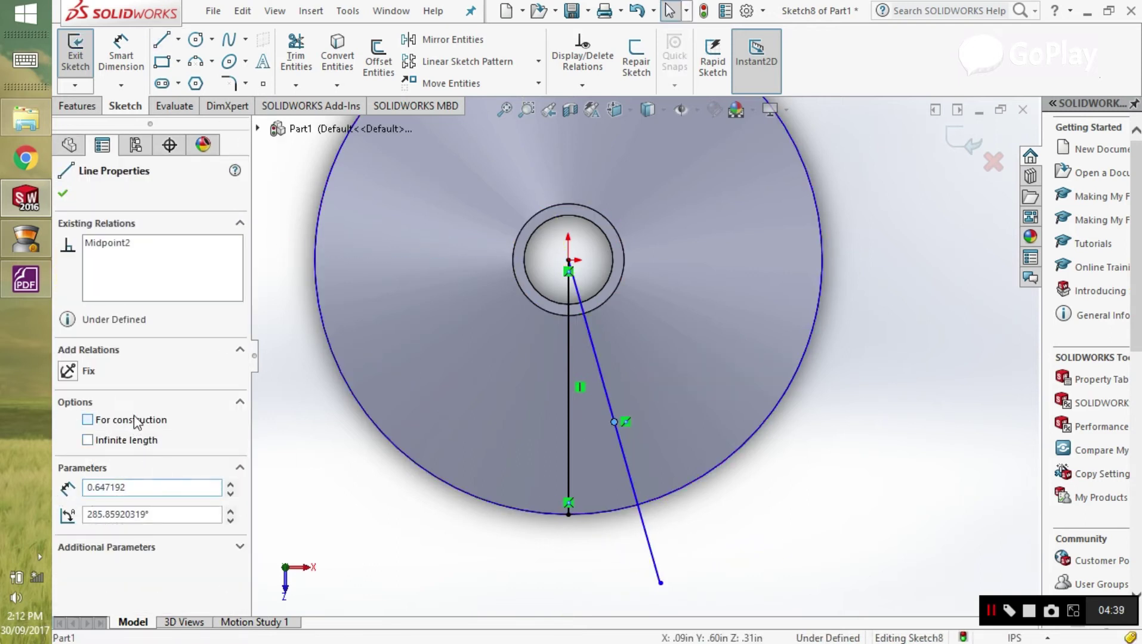
pyautogui.click(637, 503)
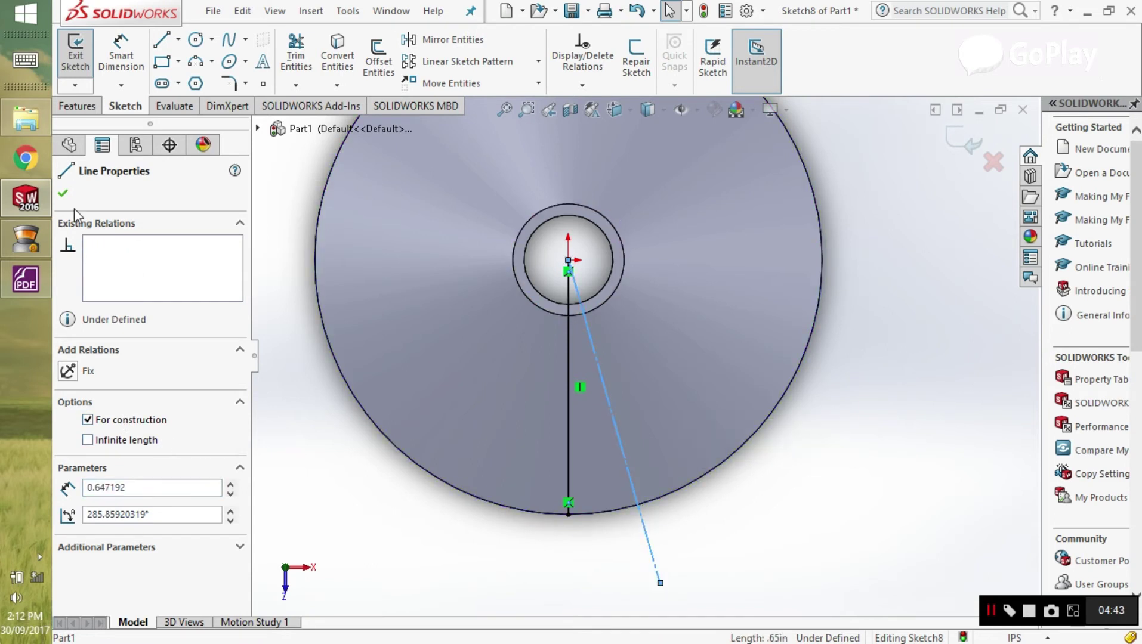
pyautogui.click(63, 193)
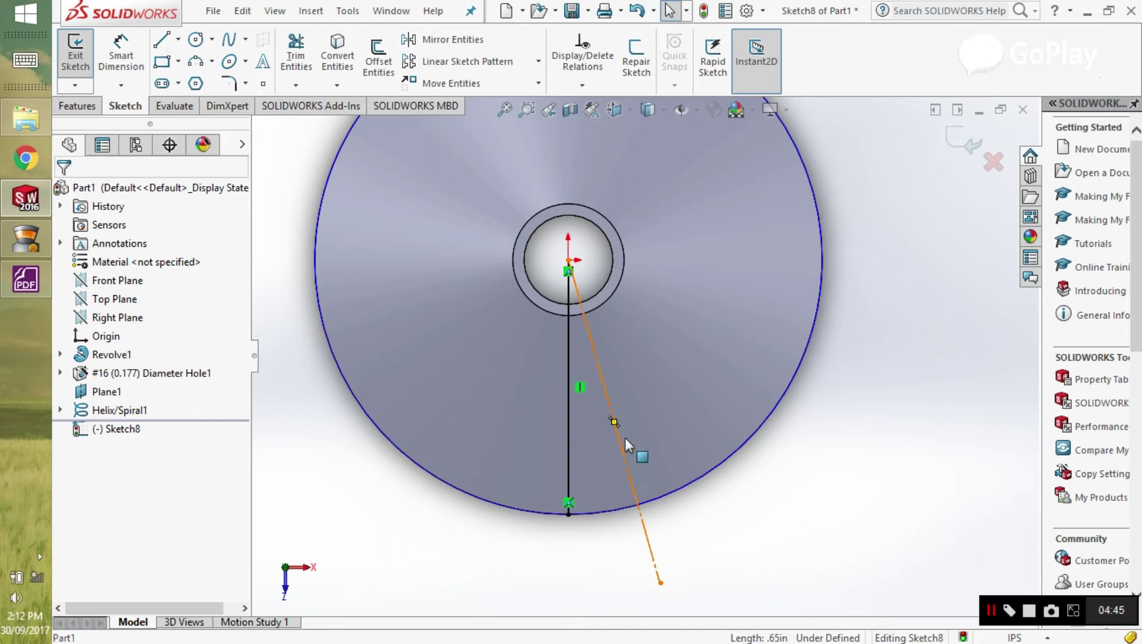
# - Dimension the angle between the vertical line and the construction line at 15 degrees and check it against the PDF drawing
pyautogui.press('d')
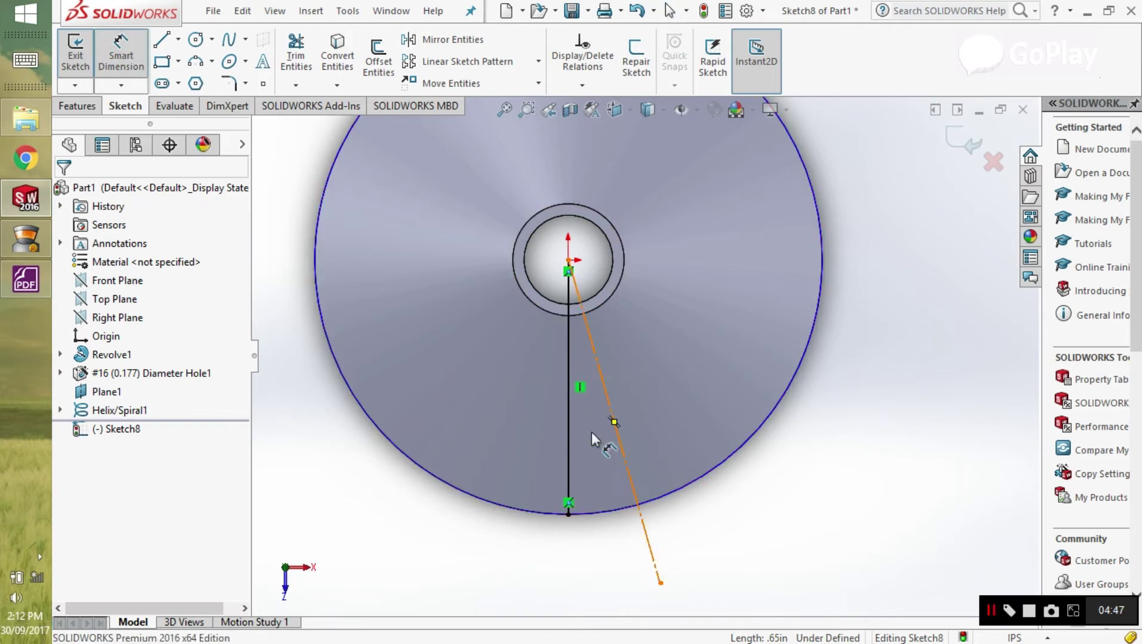
pyautogui.click(570, 462)
pyautogui.click(621, 459)
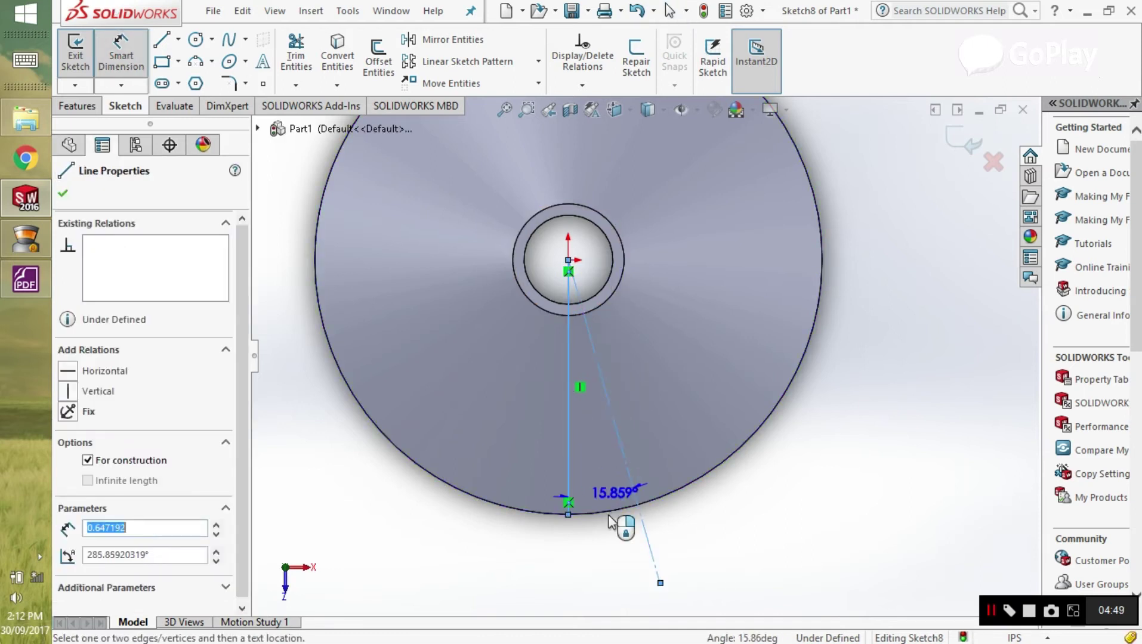
pyautogui.click(620, 571)
pyautogui.write('15')
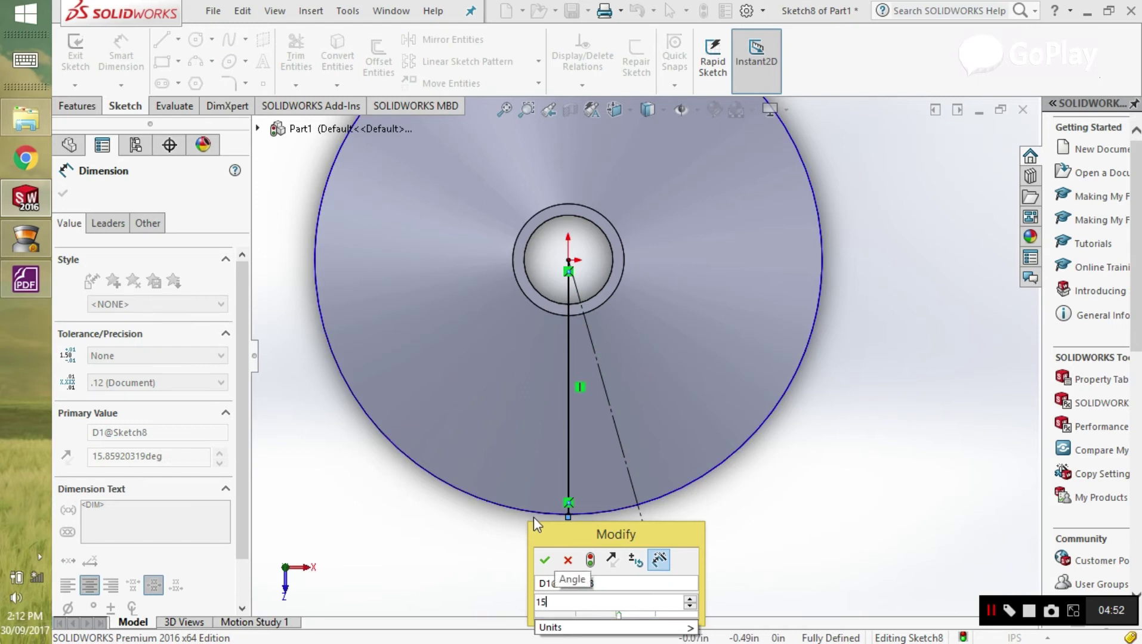
pyautogui.press('Return')
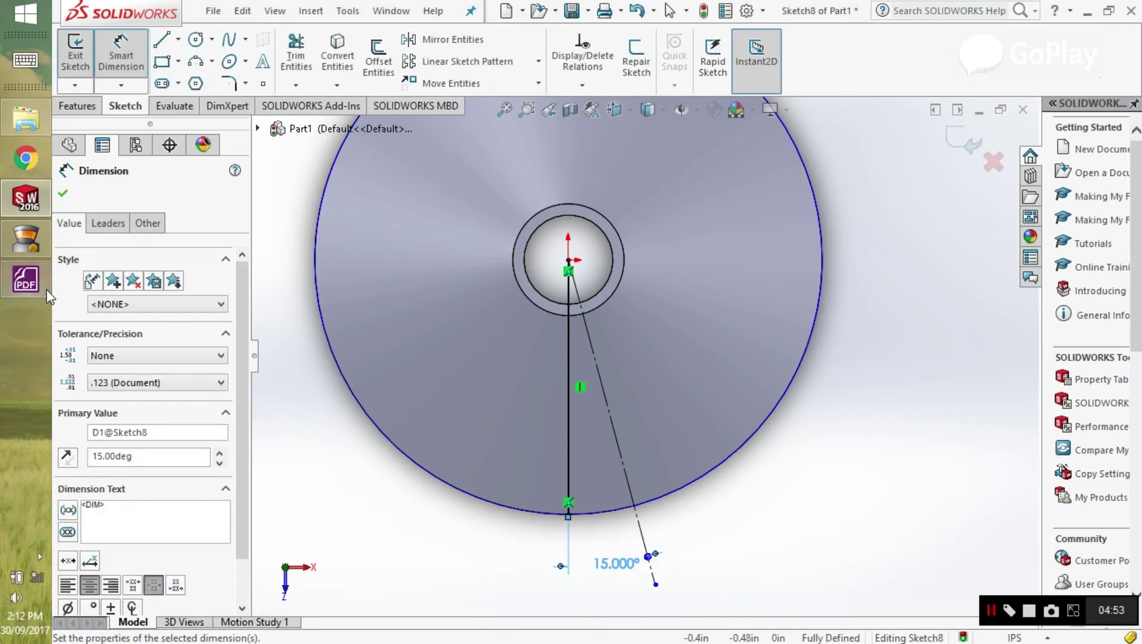
pyautogui.click(42, 293)
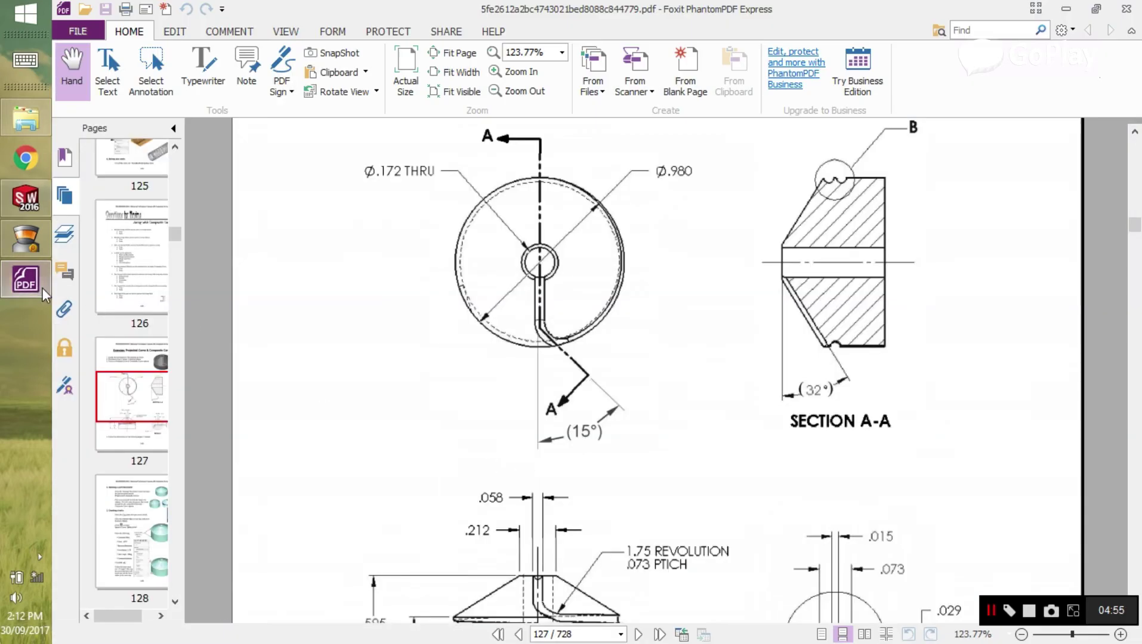
pyautogui.click(42, 291)
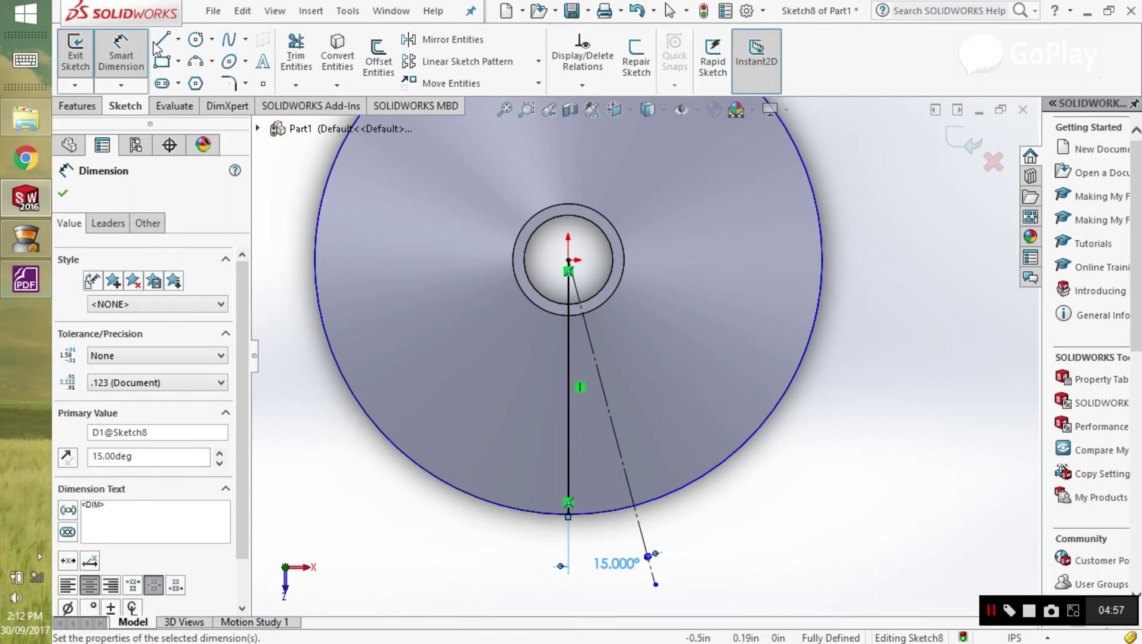
# - Sketch a circle of about 0.08 in radius centred on the construction line, inside the outer edge
pyautogui.click(195, 40)
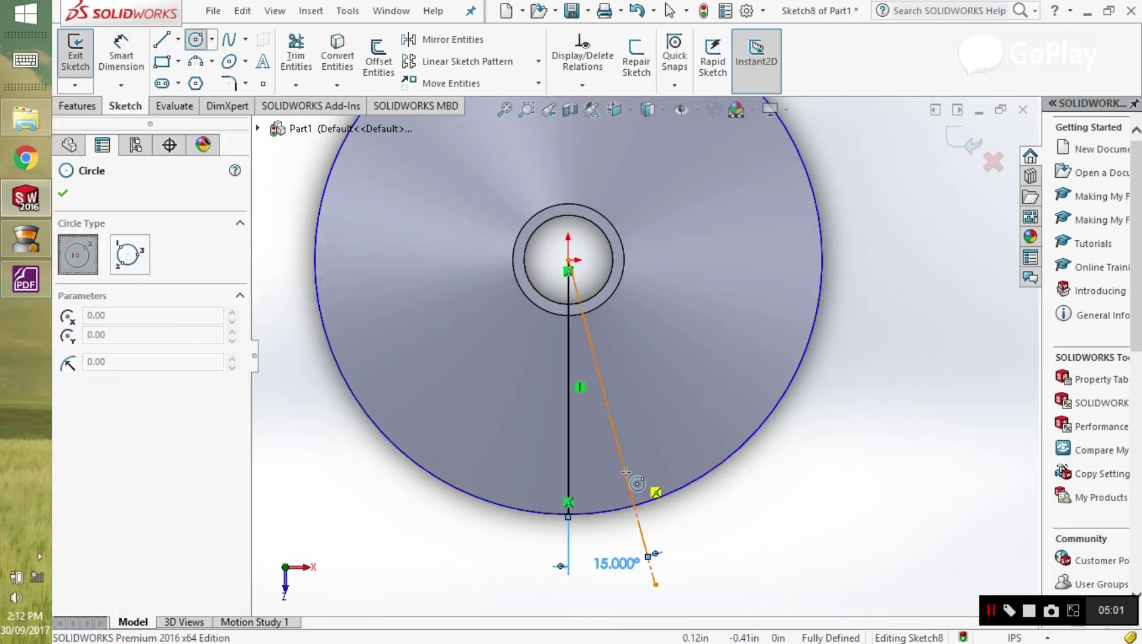
pyautogui.click(620, 455)
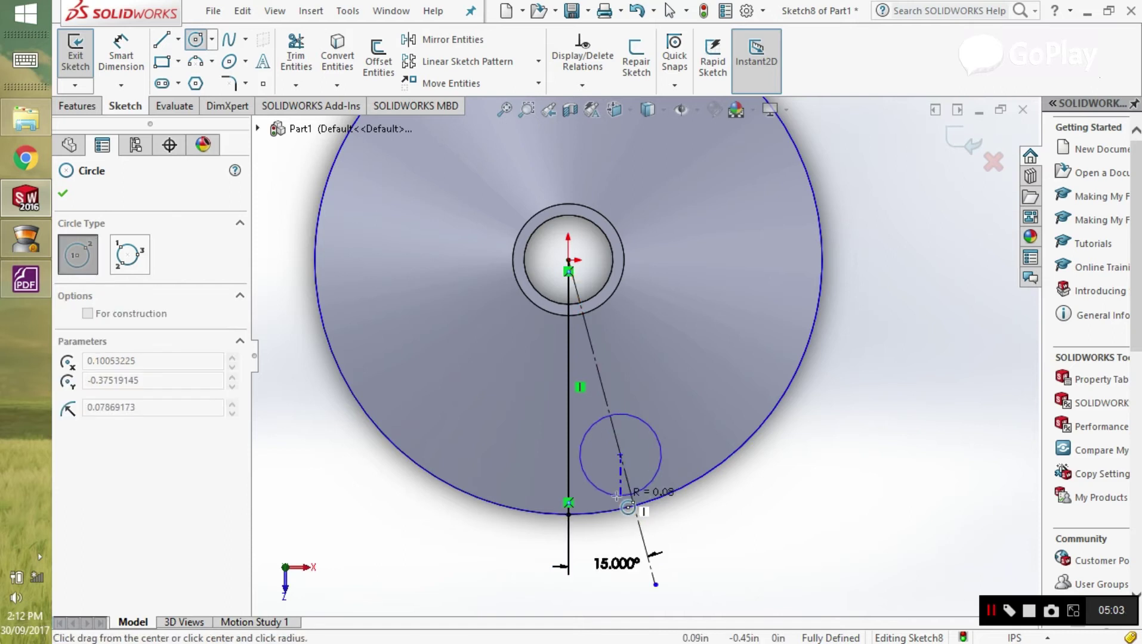
pyautogui.click(614, 494)
pyautogui.press('Escape')
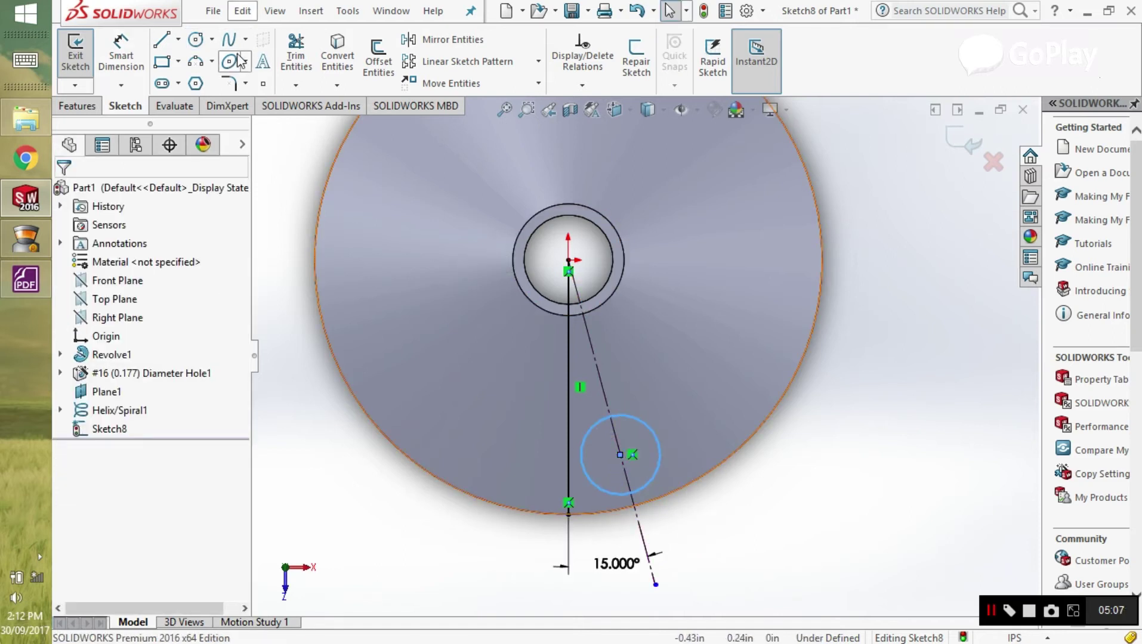
pyautogui.click(337, 59)
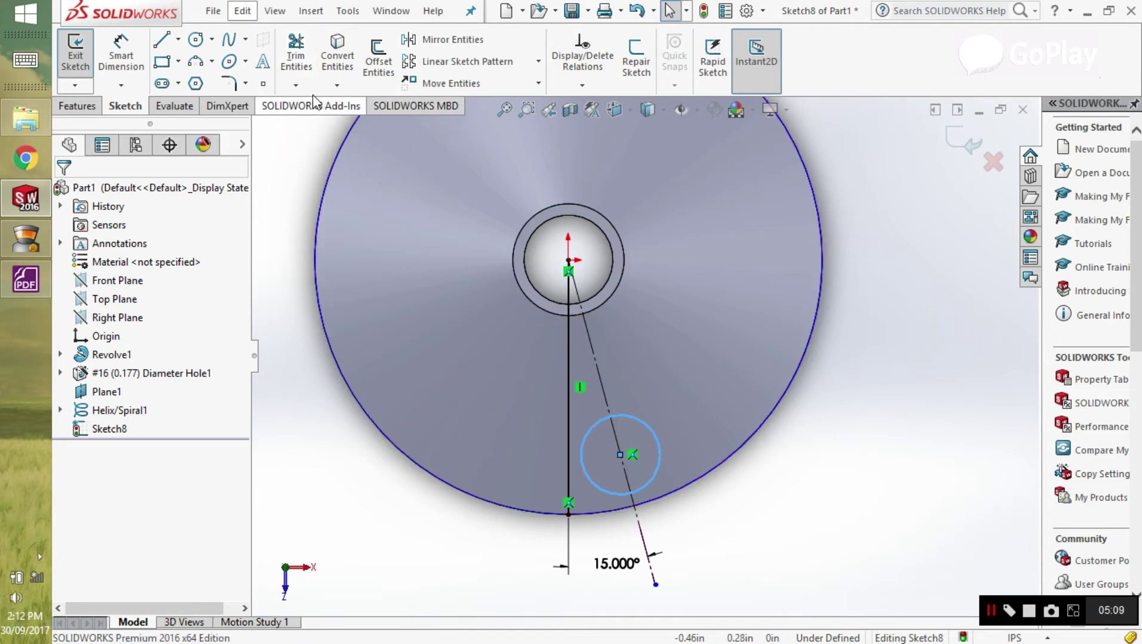
# - Add a tangent relation between the small circle and the body's outer edge at the rim of the cone
pyautogui.click(573, 87)
pyautogui.click(602, 125)
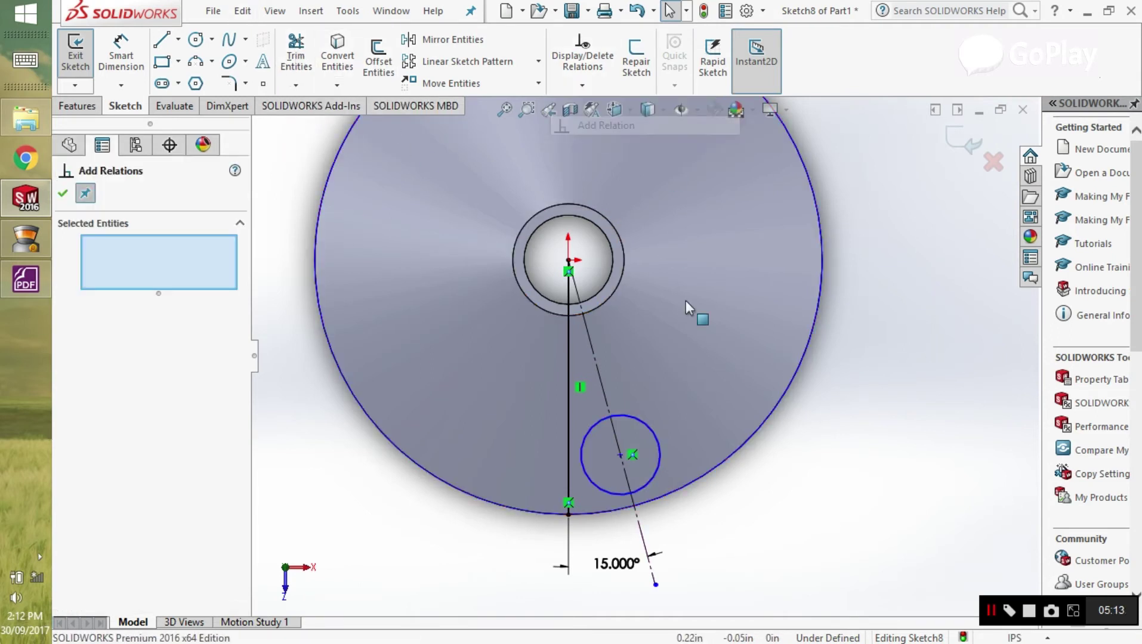
pyautogui.click(649, 483)
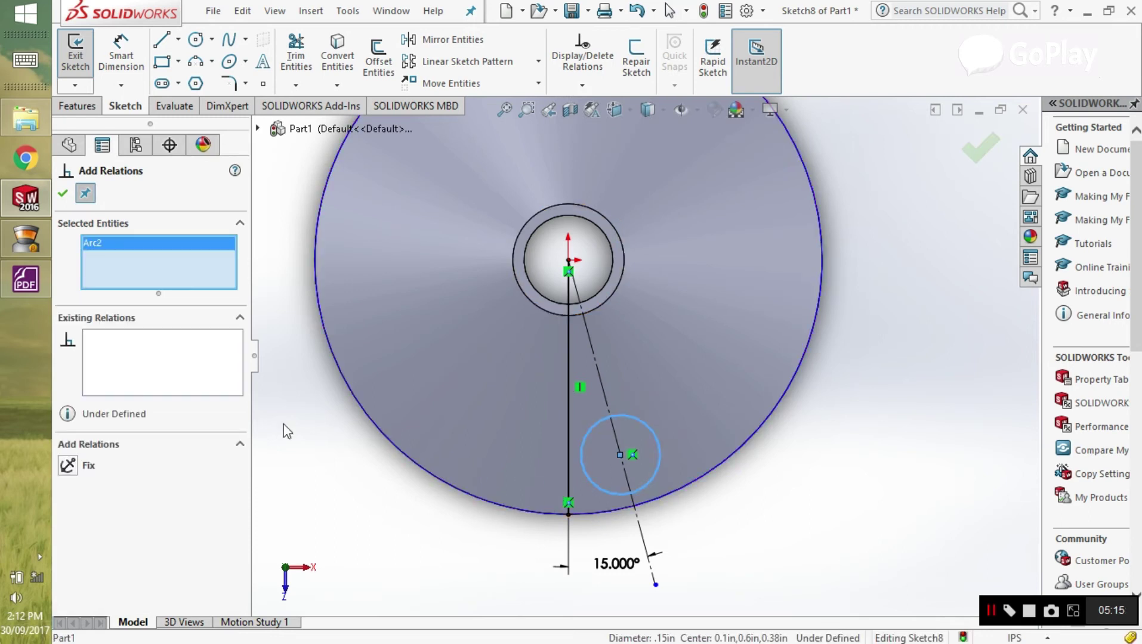
pyautogui.click(641, 504)
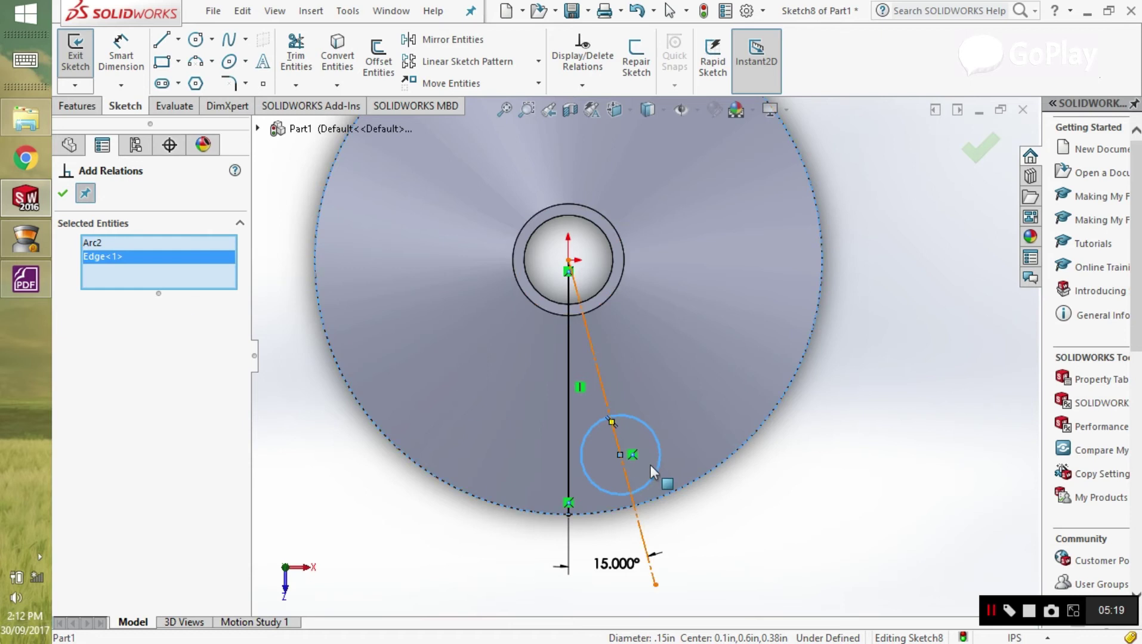
pyautogui.click(699, 478)
pyautogui.moveTo(779, 530); pyautogui.dragTo(729, 482, button='middle')
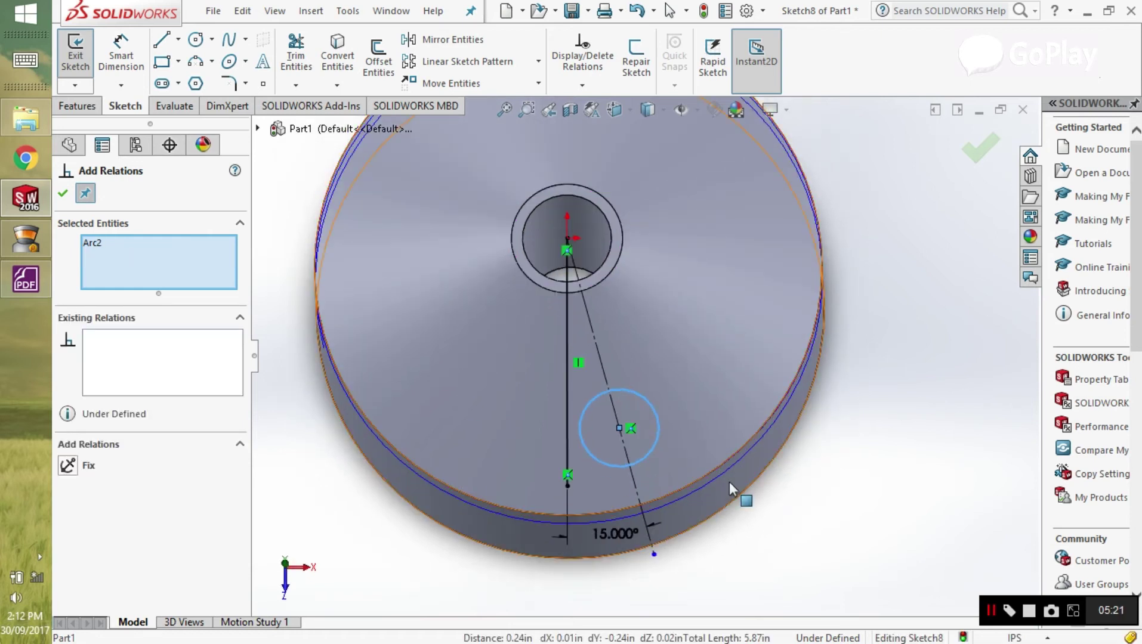
pyautogui.click(482, 501)
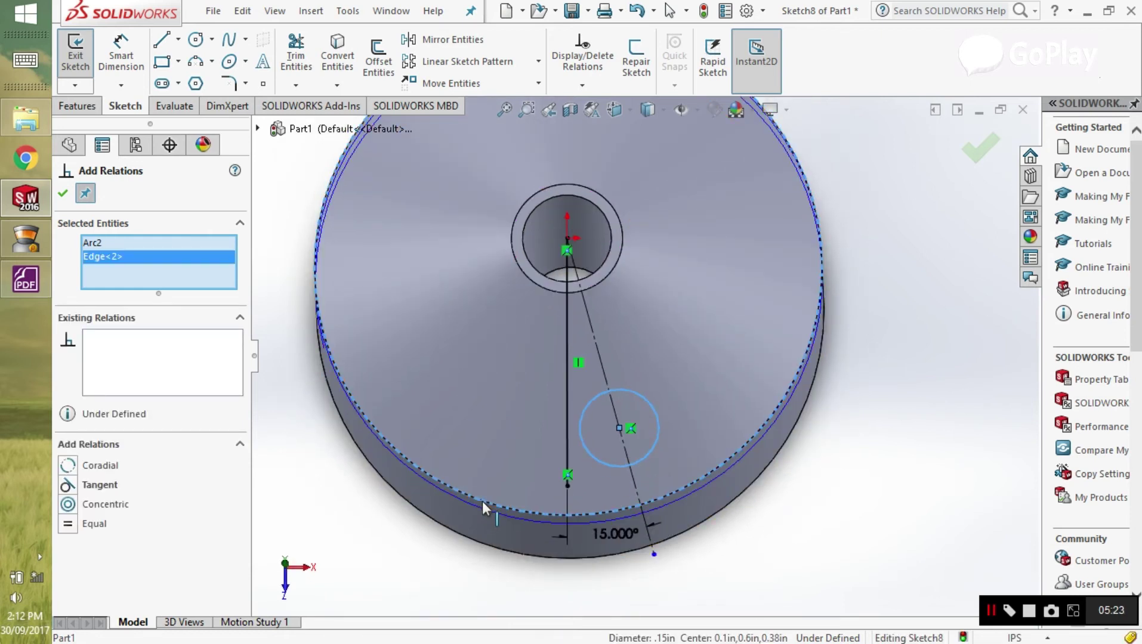
pyautogui.click(67, 486)
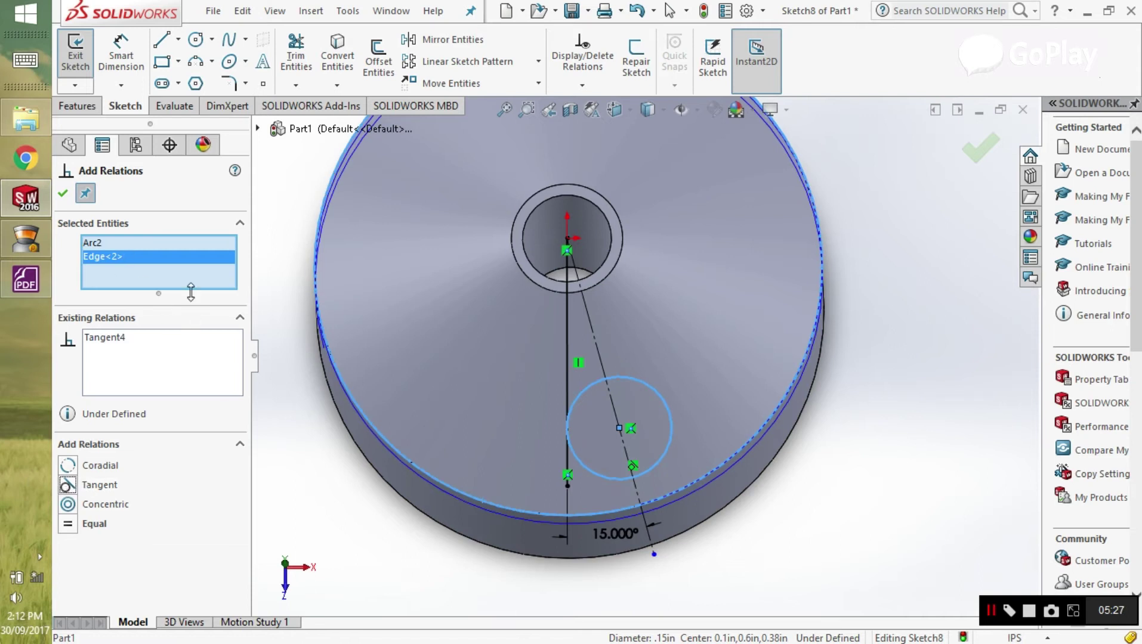
pyautogui.click(62, 189)
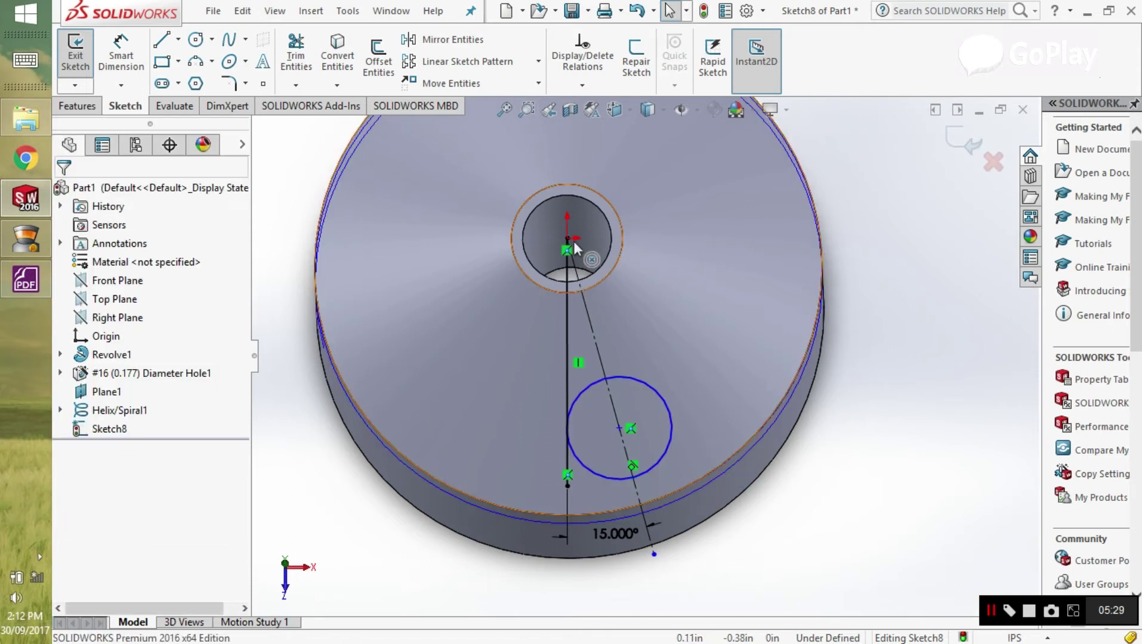
# - Add a tangent relation between the small circle and the vertical line
pyautogui.click(573, 85)
pyautogui.click(603, 122)
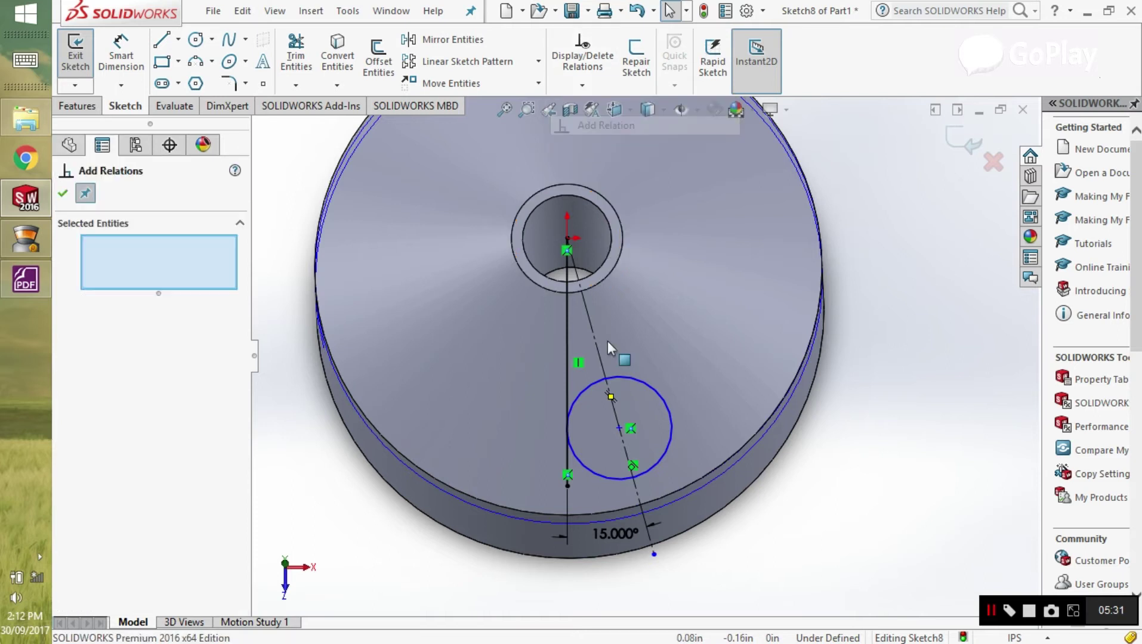
pyautogui.click(663, 402)
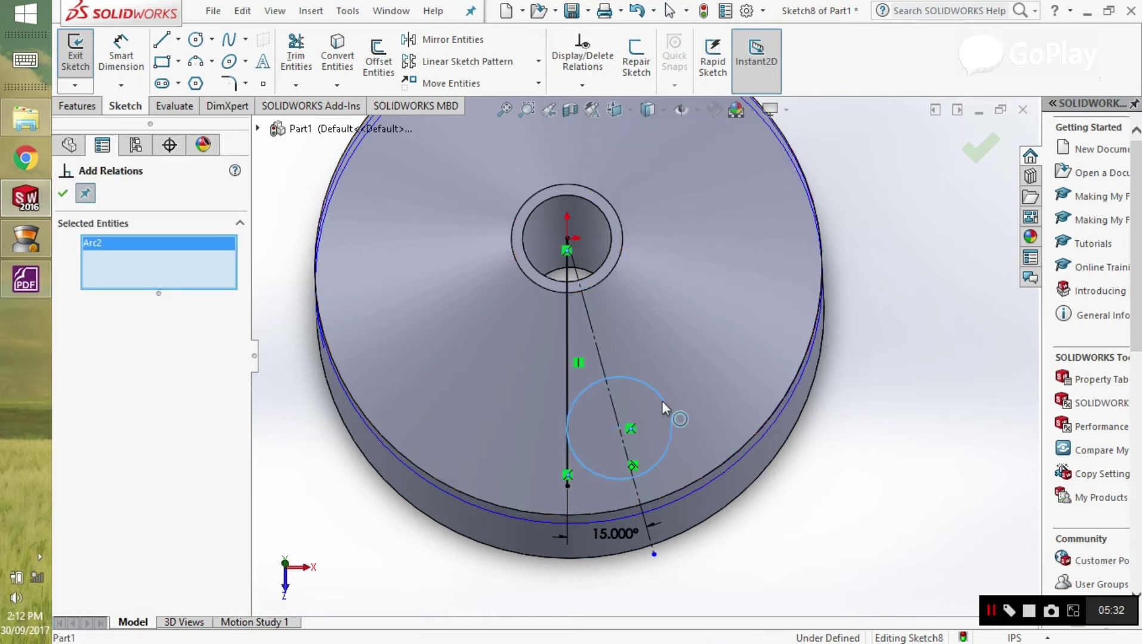
pyautogui.click(564, 360)
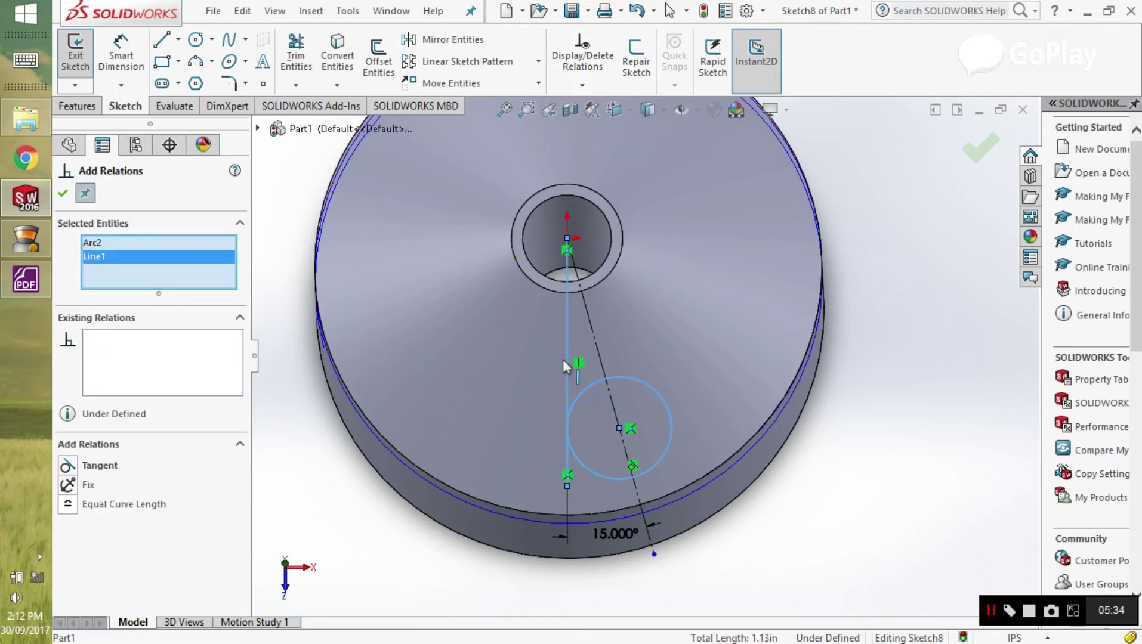
pyautogui.click(68, 466)
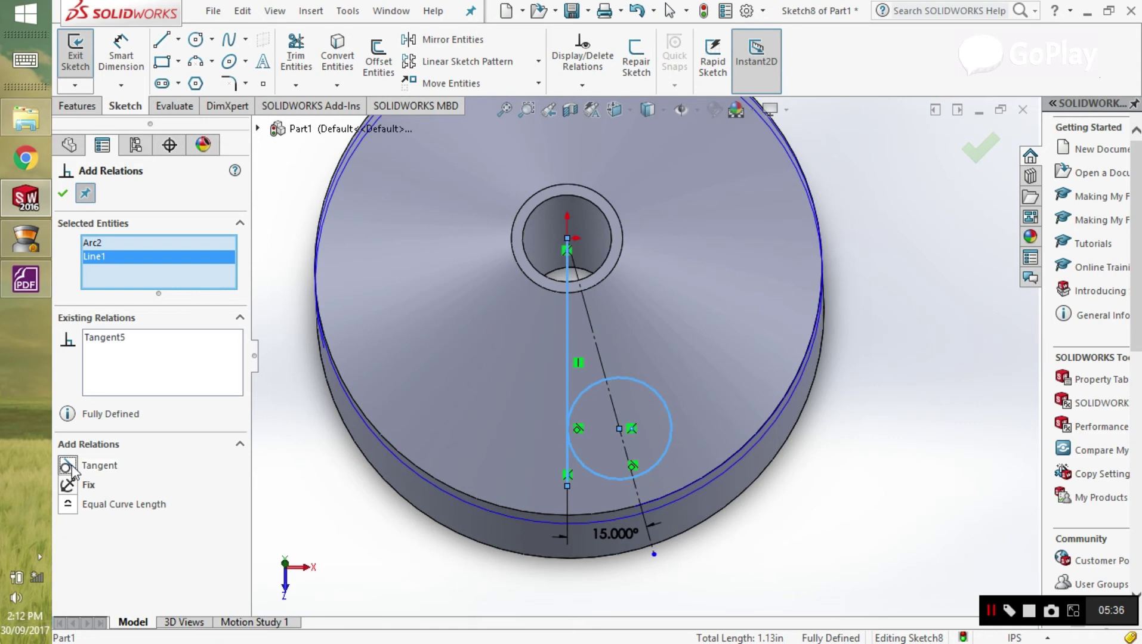
# - Orient the view normal to the sketch and examine where the small circle touches the vertical line and the outer edge
pyautogui.click(63, 193)
pyautogui.rightClick(92, 428)
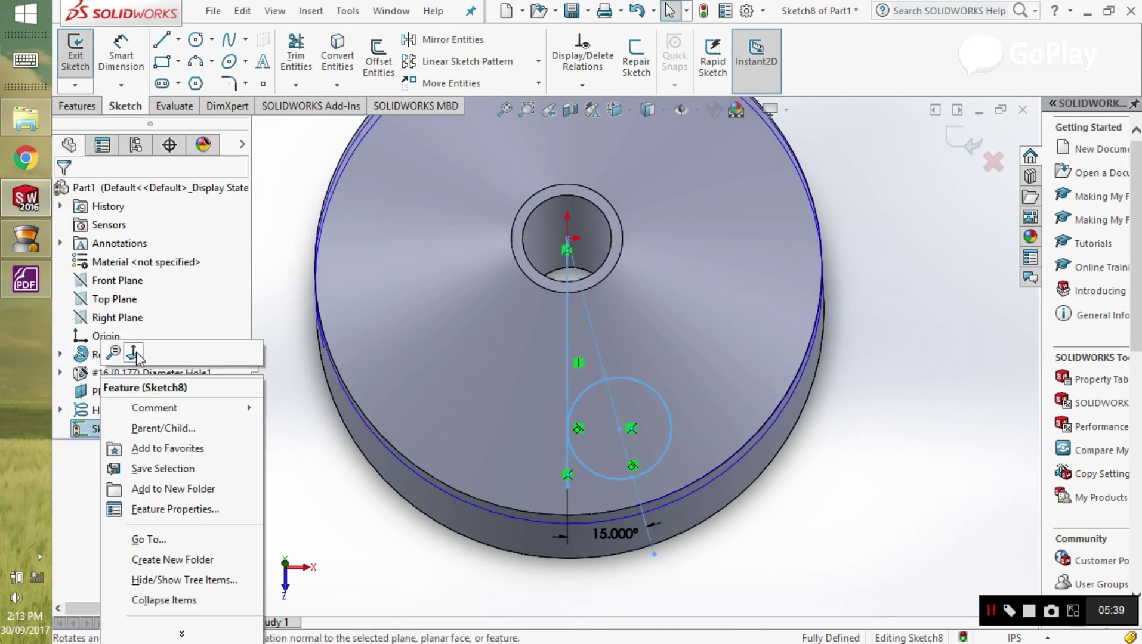
pyautogui.click(133, 353)
pyautogui.scroll(-8, 626, 468)
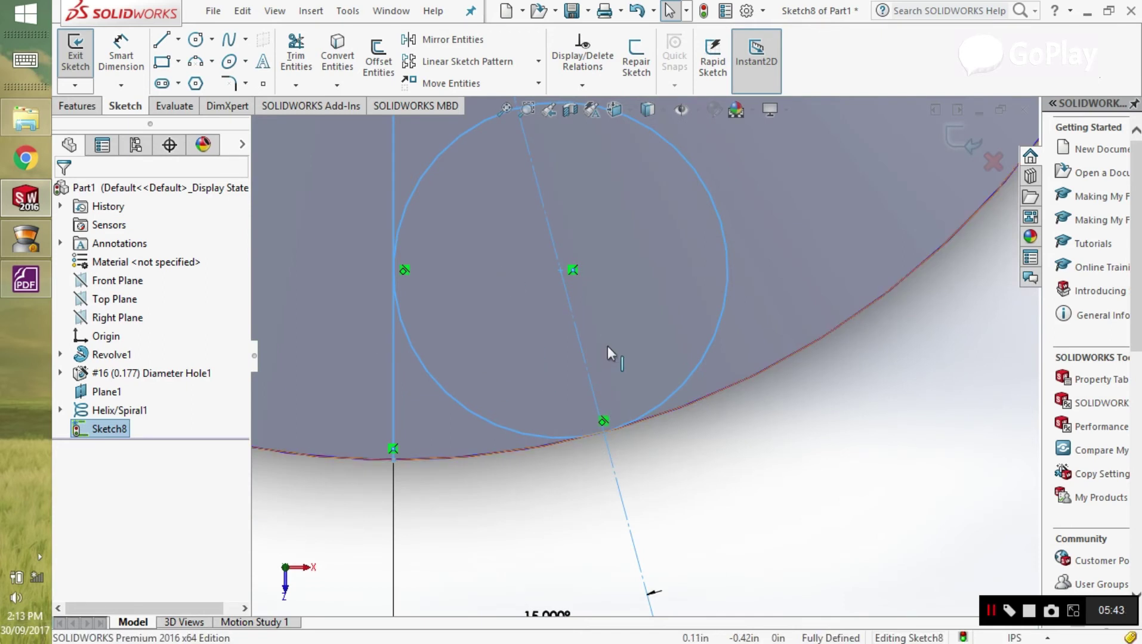
pyautogui.scroll(3, 633, 347)
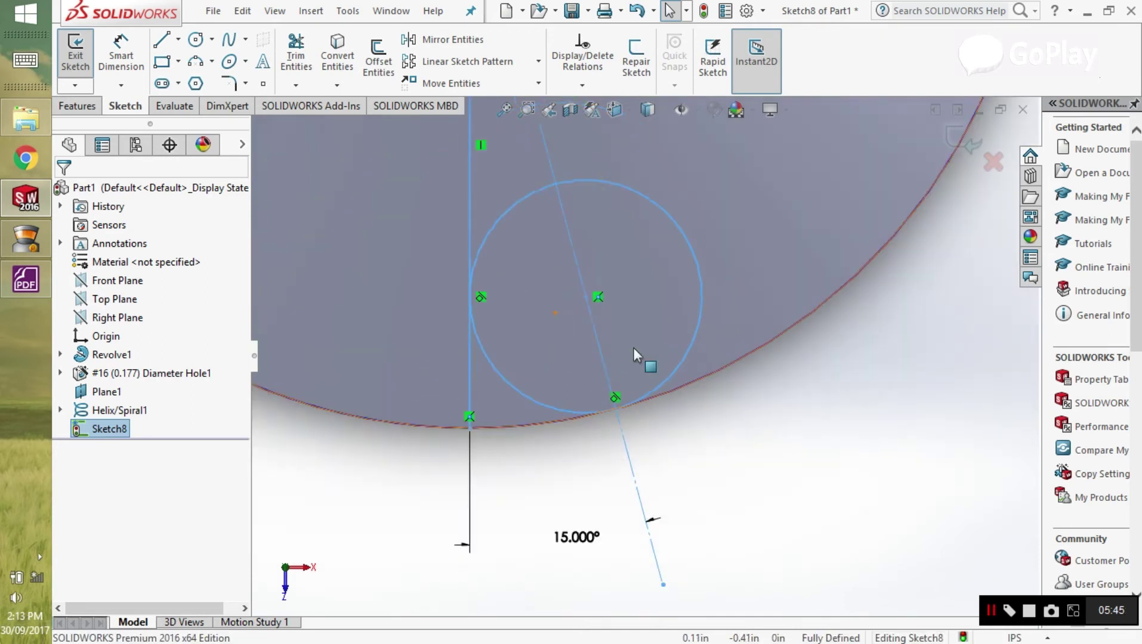
pyautogui.scroll(2, 586, 292)
pyautogui.scroll(2, 663, 369)
pyautogui.scroll(-4, 652, 346)
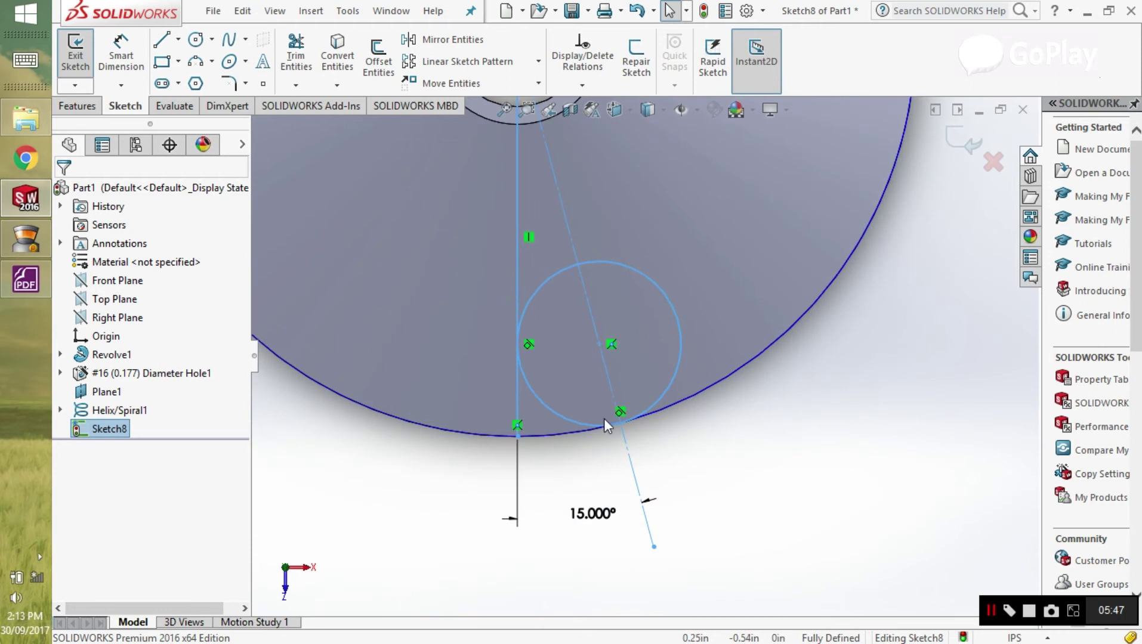
# - Trim the circle to the arc joining the vertical line to the rim, removing the line's lower end and the construction line
pyautogui.click(296, 86)
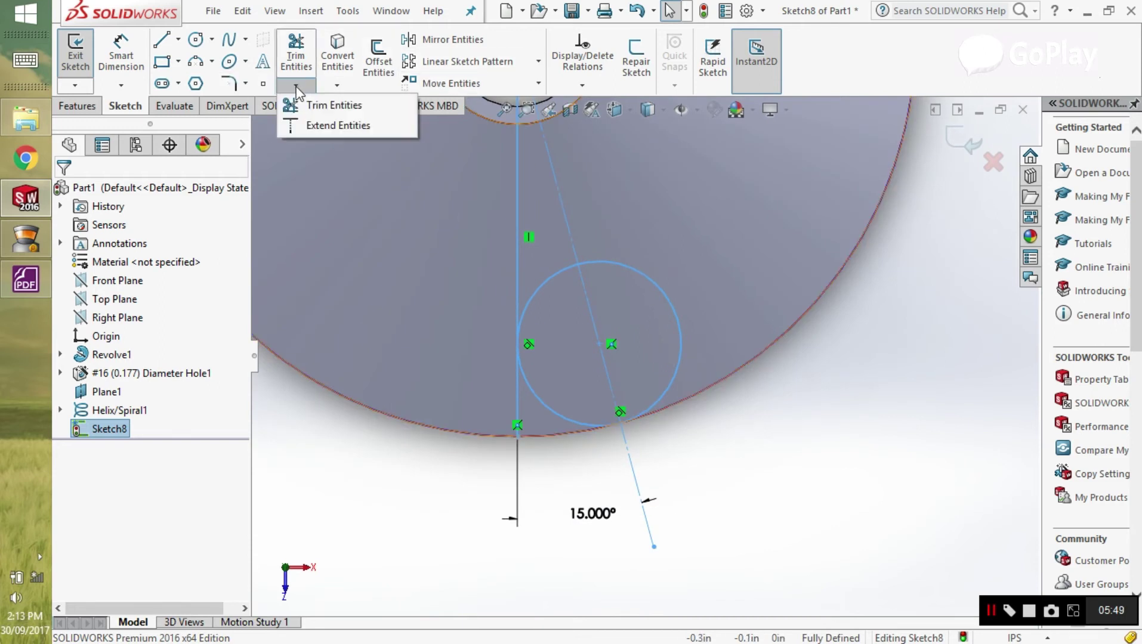
pyautogui.click(332, 105)
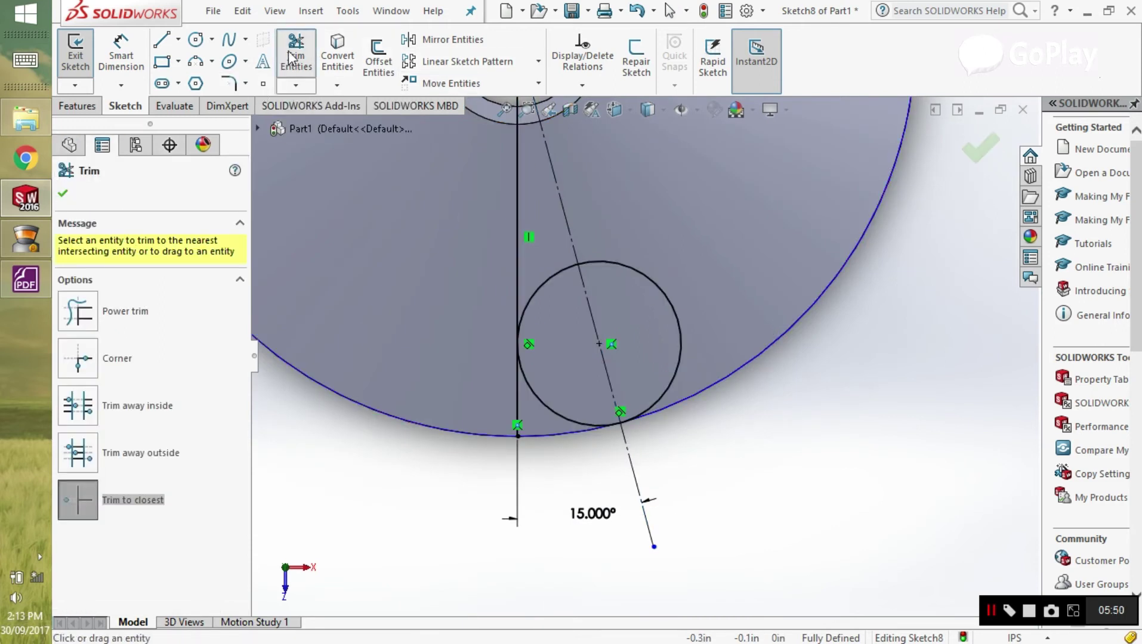
pyautogui.click(647, 278)
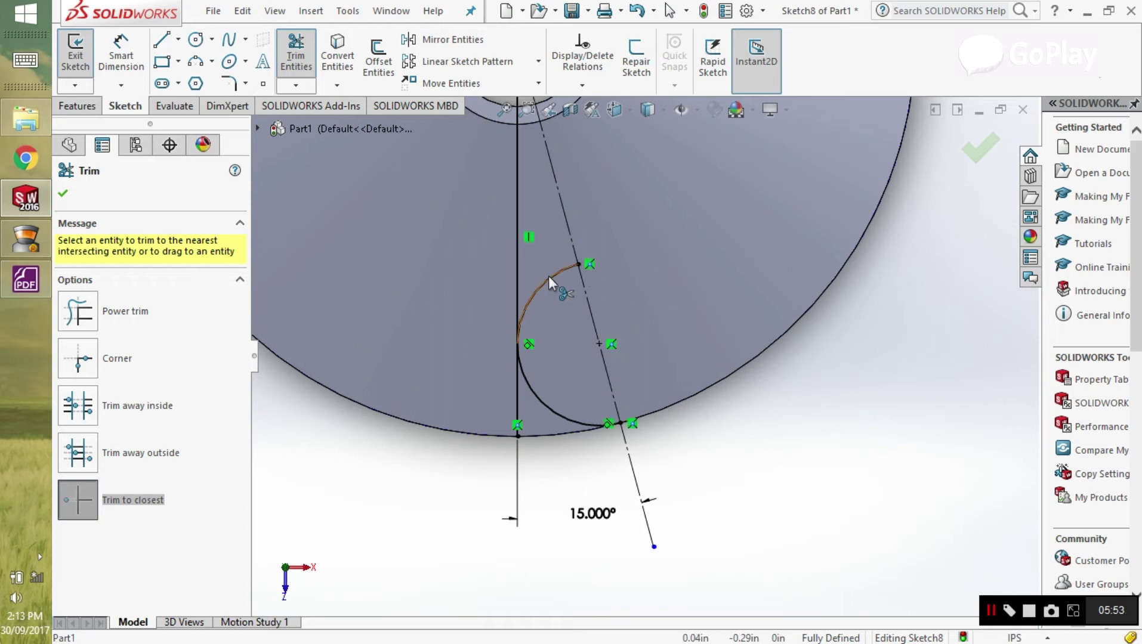
pyautogui.click(517, 385)
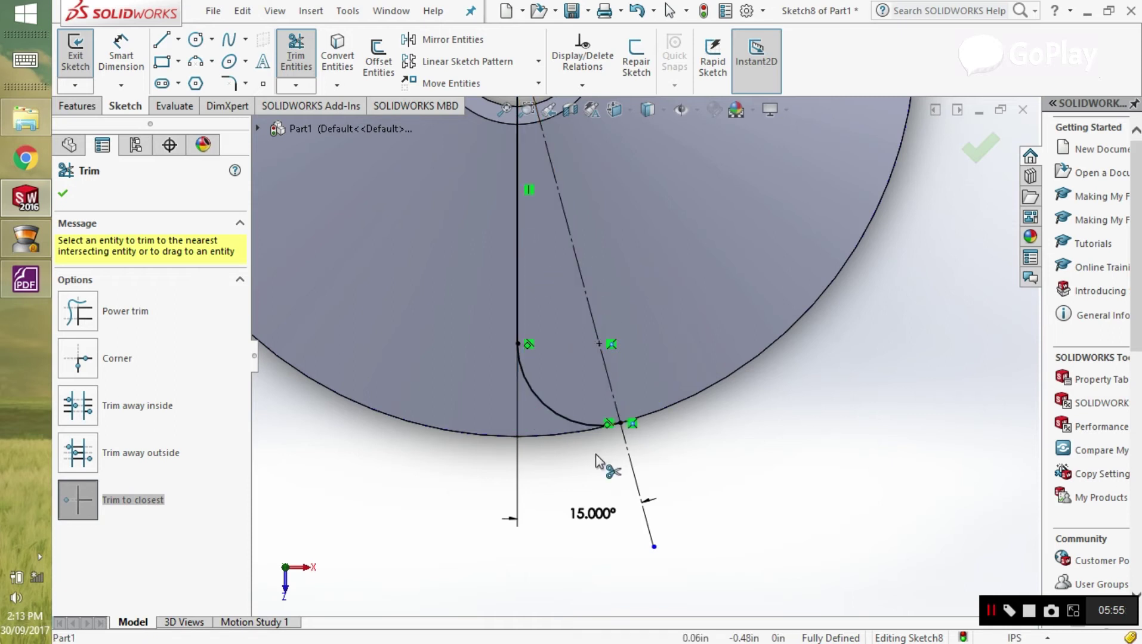
pyautogui.click(641, 501)
pyautogui.click(589, 322)
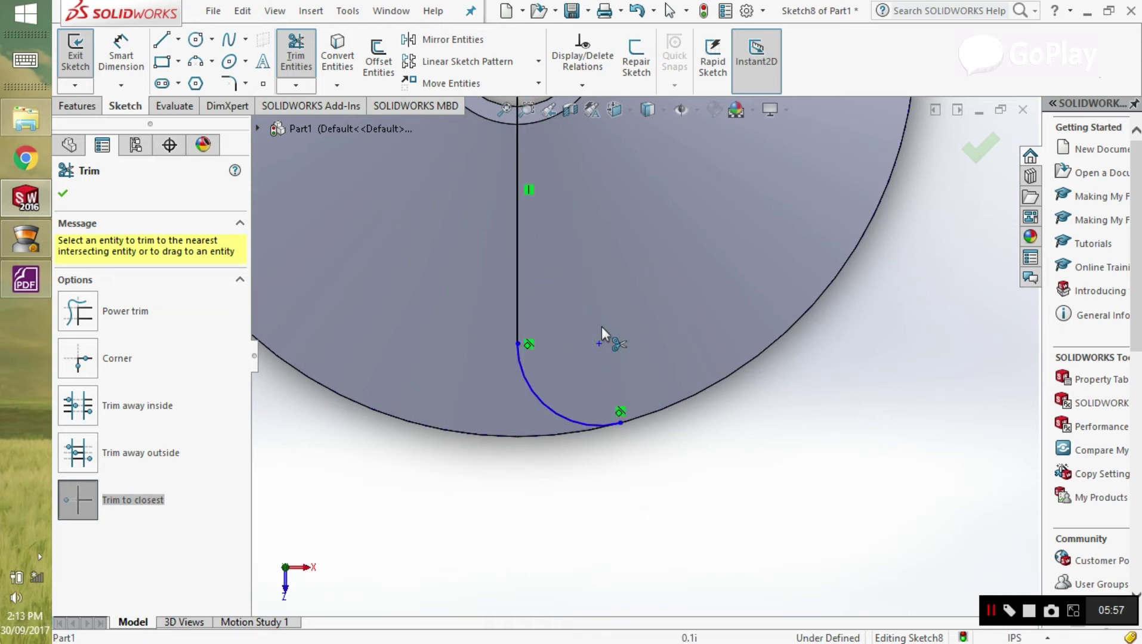
pyautogui.scroll(5, 596, 411)
pyautogui.scroll(-5, 680, 279)
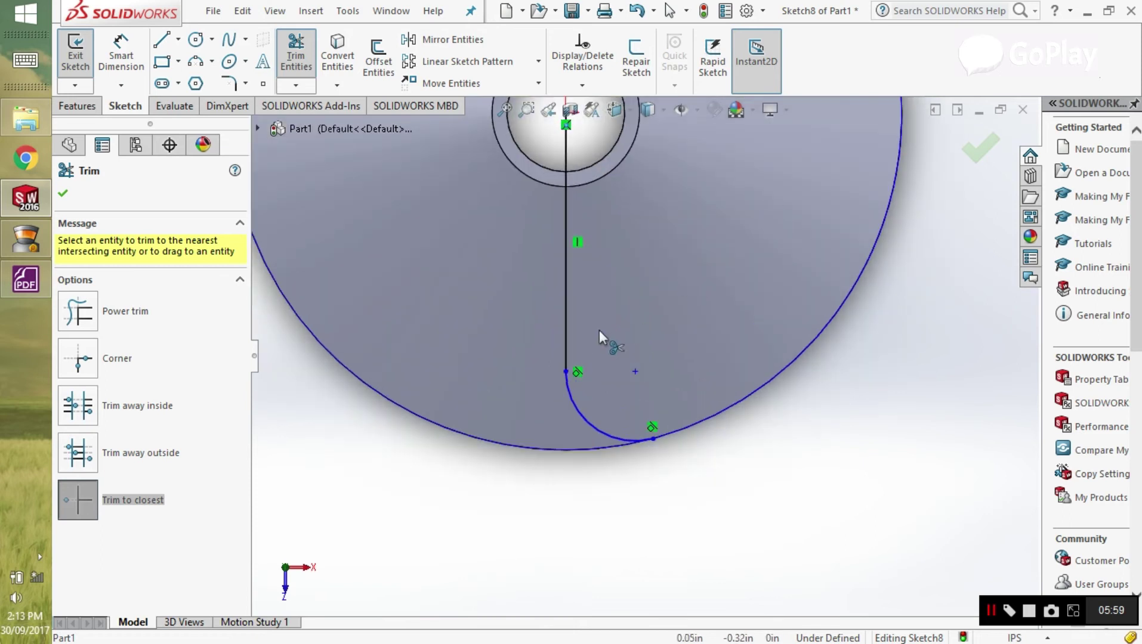
pyautogui.click(980, 148)
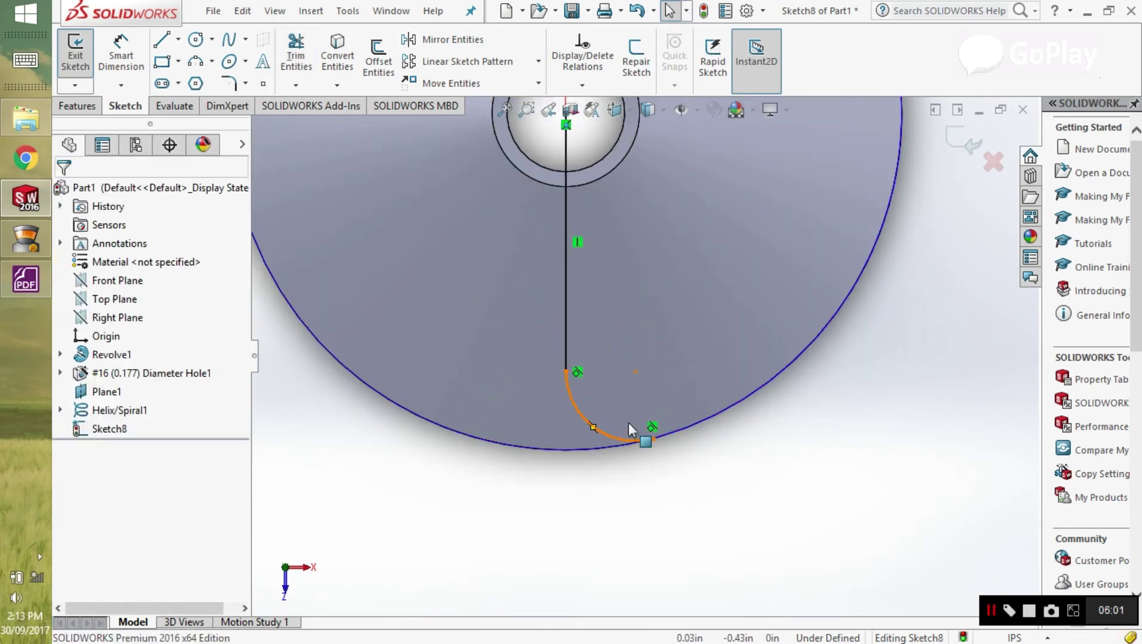
# - Exit the line-and-arc sketch and inspect it over the conical body
pyautogui.scroll(2, 628, 421)
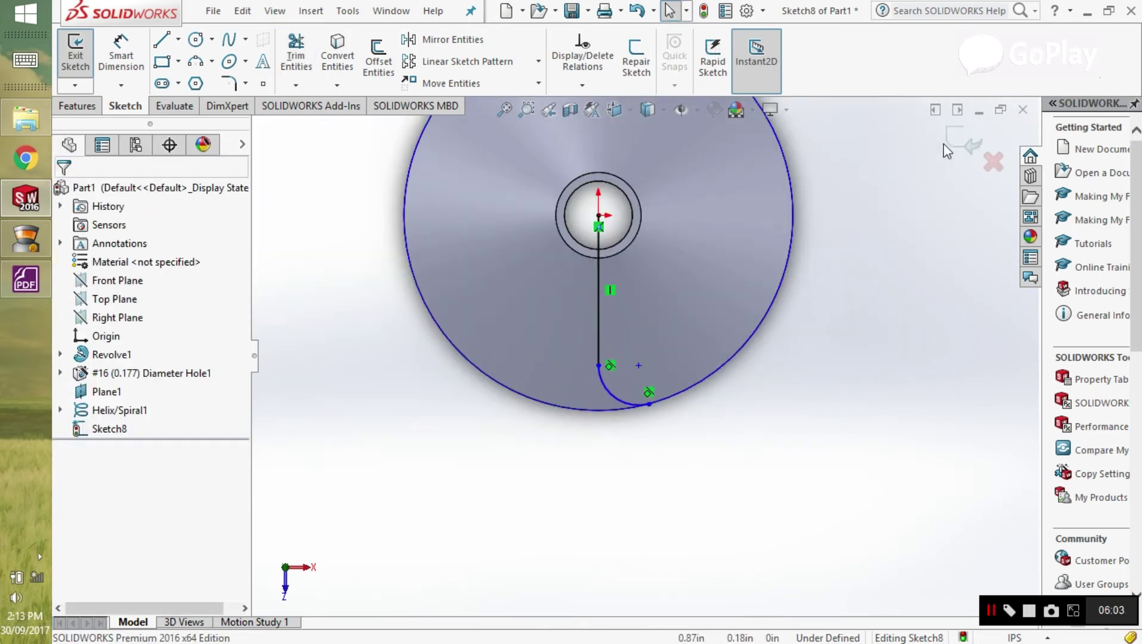
pyautogui.scroll(5, 662, 406)
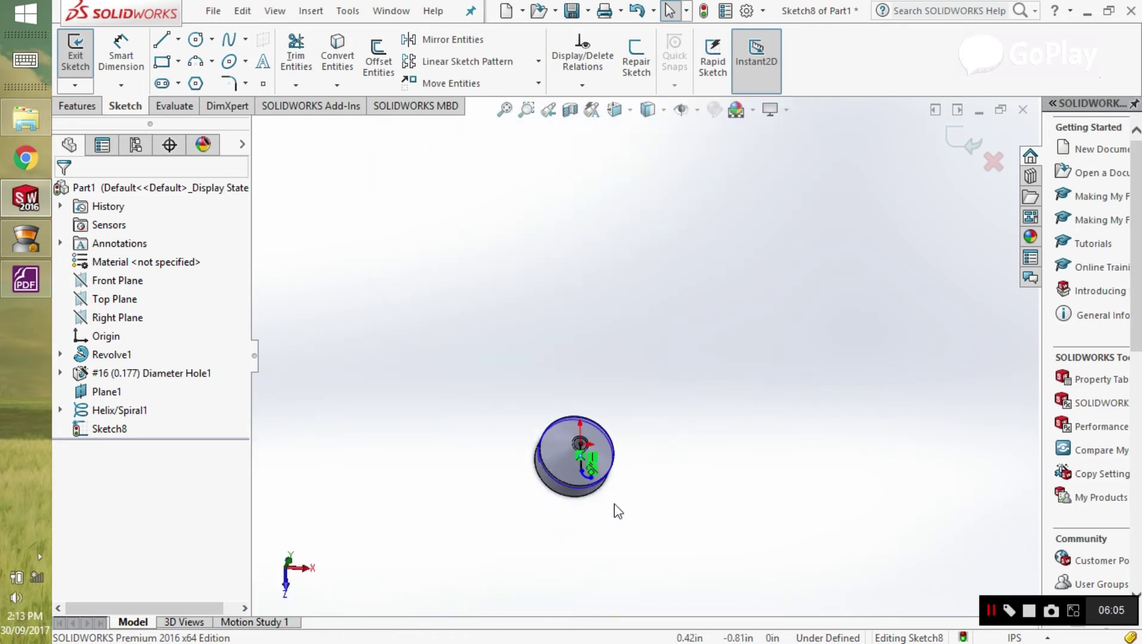
pyautogui.moveTo(618, 511); pyautogui.dragTo(629, 456, button='middle')
pyautogui.scroll(-3, 629, 417)
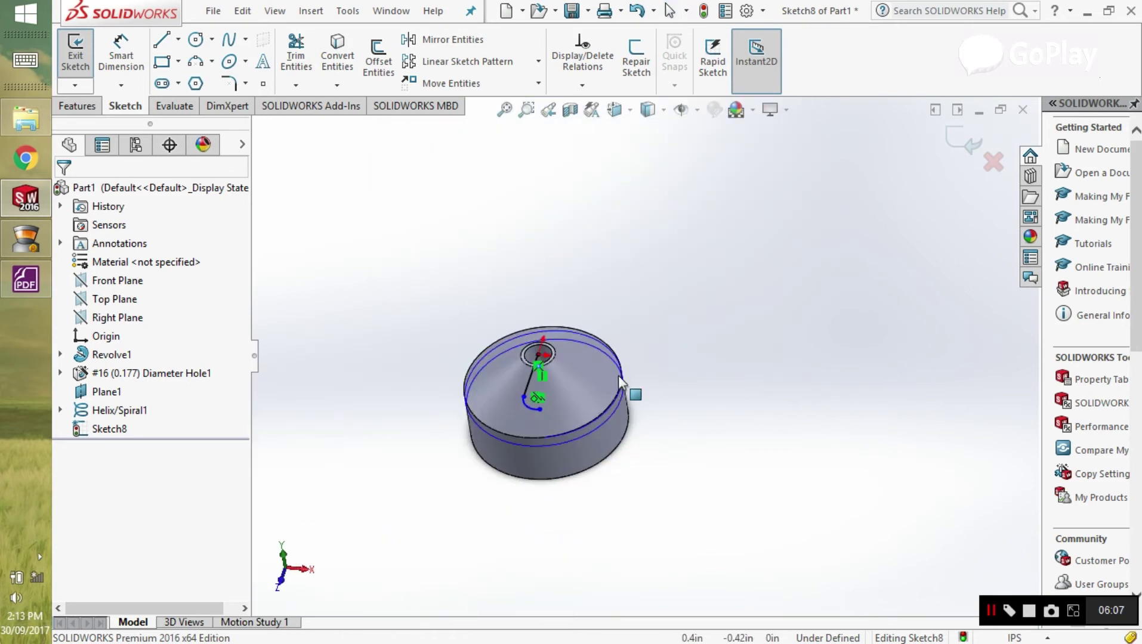
pyautogui.click(965, 142)
pyautogui.moveTo(688, 310)
pyautogui.mouseDown(button='middle')
pyautogui.moveTo(527, 466)
pyautogui.moveTo(614, 448)
pyautogui.moveTo(675, 255)
pyautogui.moveTo(669, 237)
pyautogui.moveTo(628, 277)
pyautogui.mouseUp(button='middle')
pyautogui.scroll(-3, 593, 382)
pyautogui.scroll(-4, 548, 509)
pyautogui.scroll(4, 614, 447)
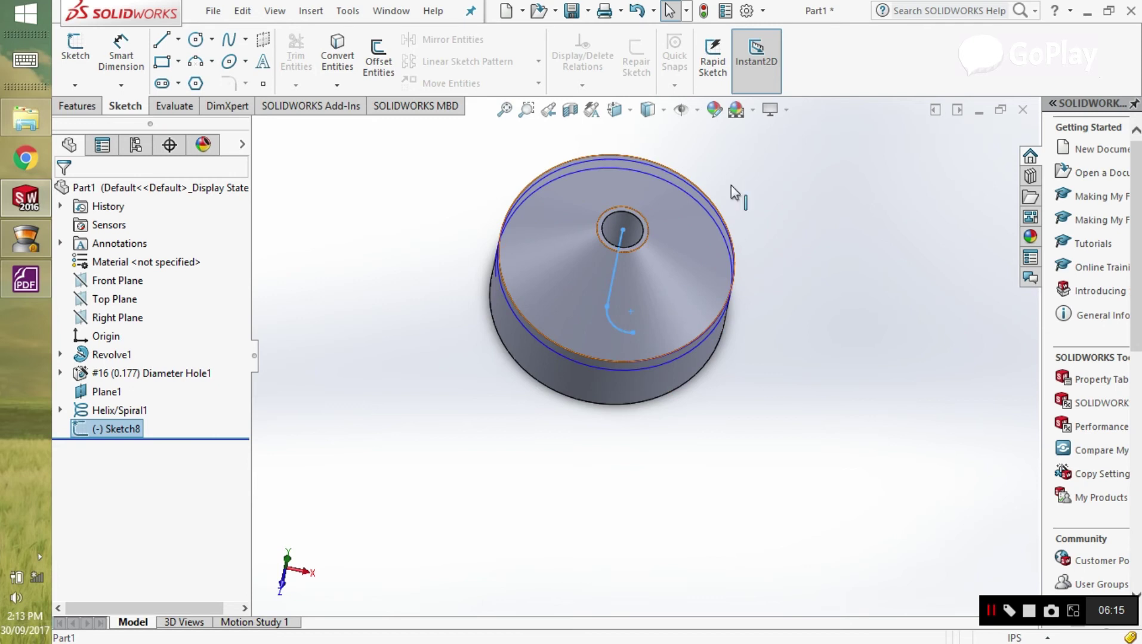
pyautogui.click(78, 106)
pyautogui.click(759, 247)
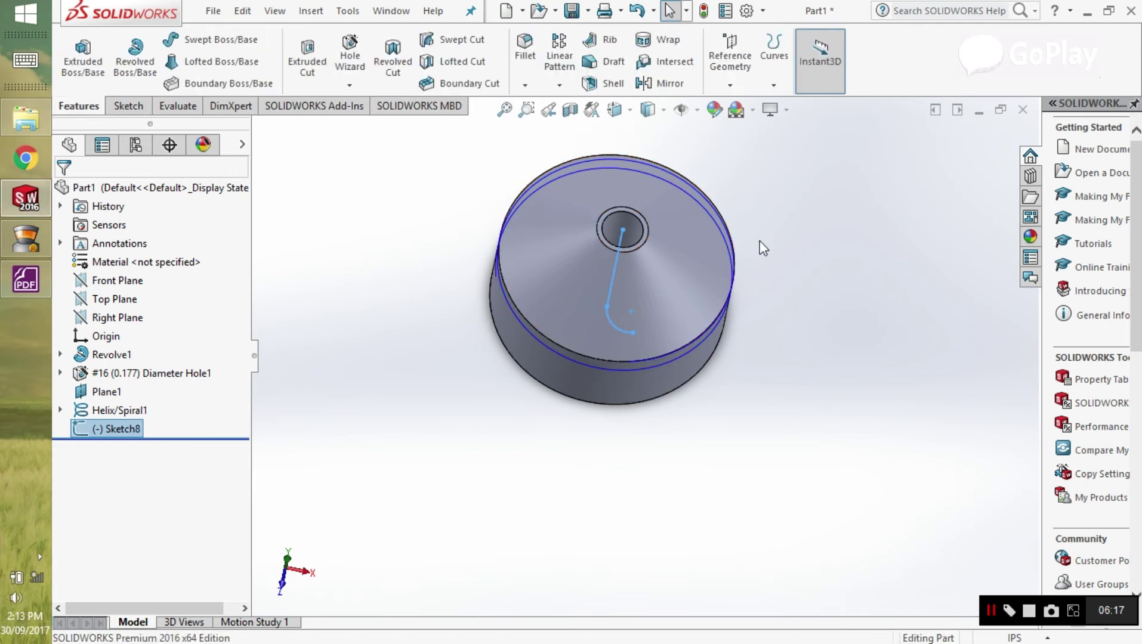
pyautogui.click(774, 86)
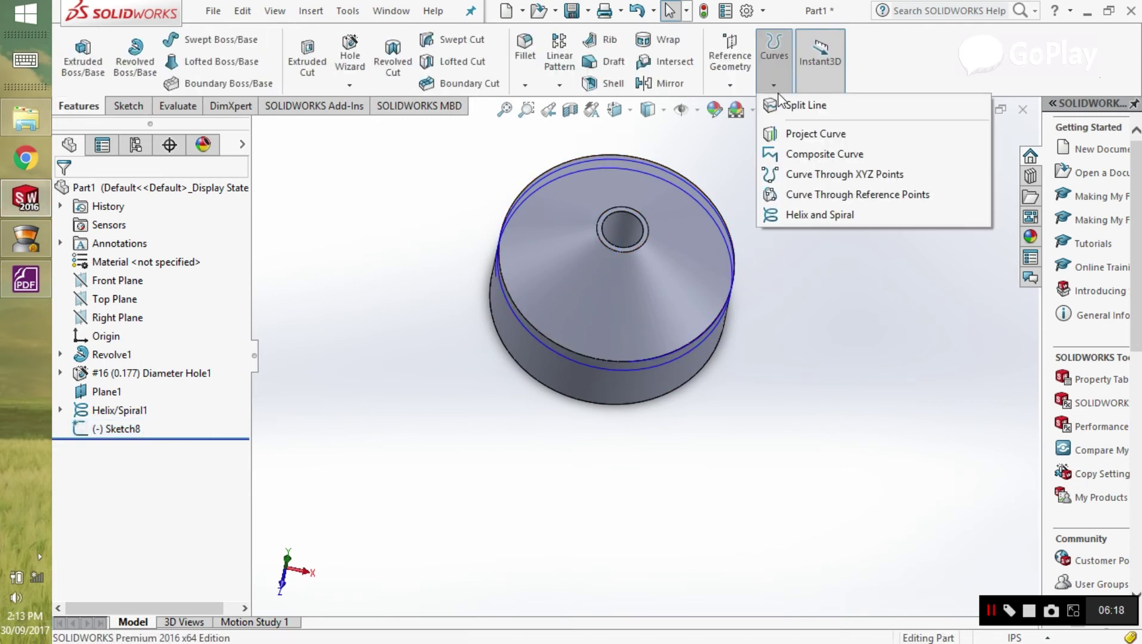
pyautogui.click(856, 139)
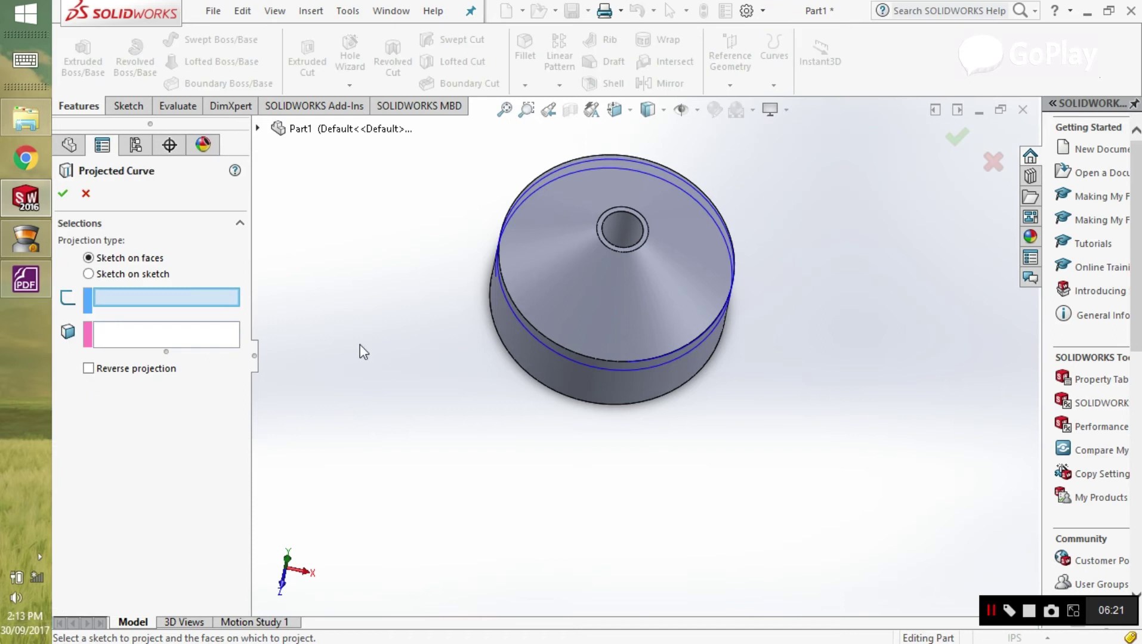
pyautogui.click(86, 194)
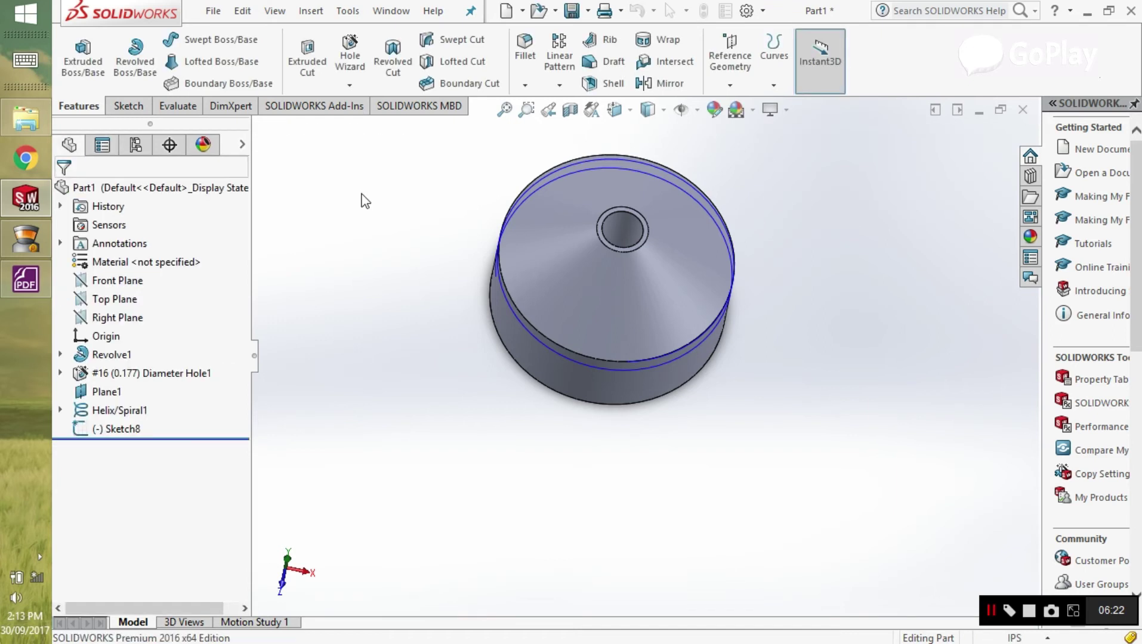
# - Turn on sketch visibility and choose the line-and-arc sketch (Sketch8) as the source of a sketch-on-faces projected curve
pyautogui.click(696, 110)
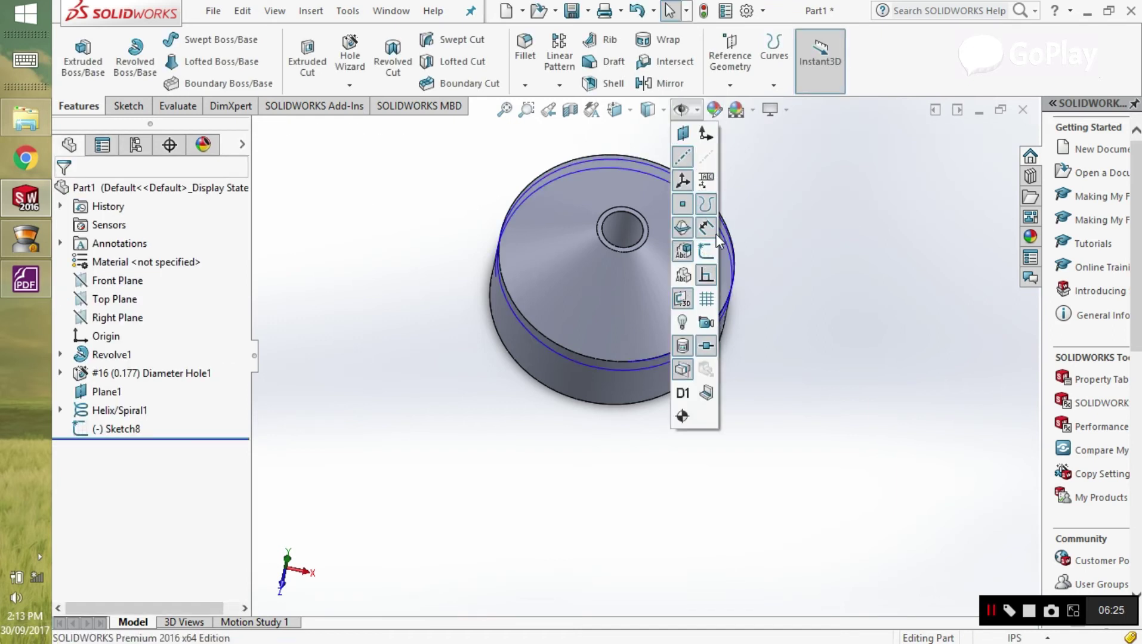
pyautogui.click(712, 233)
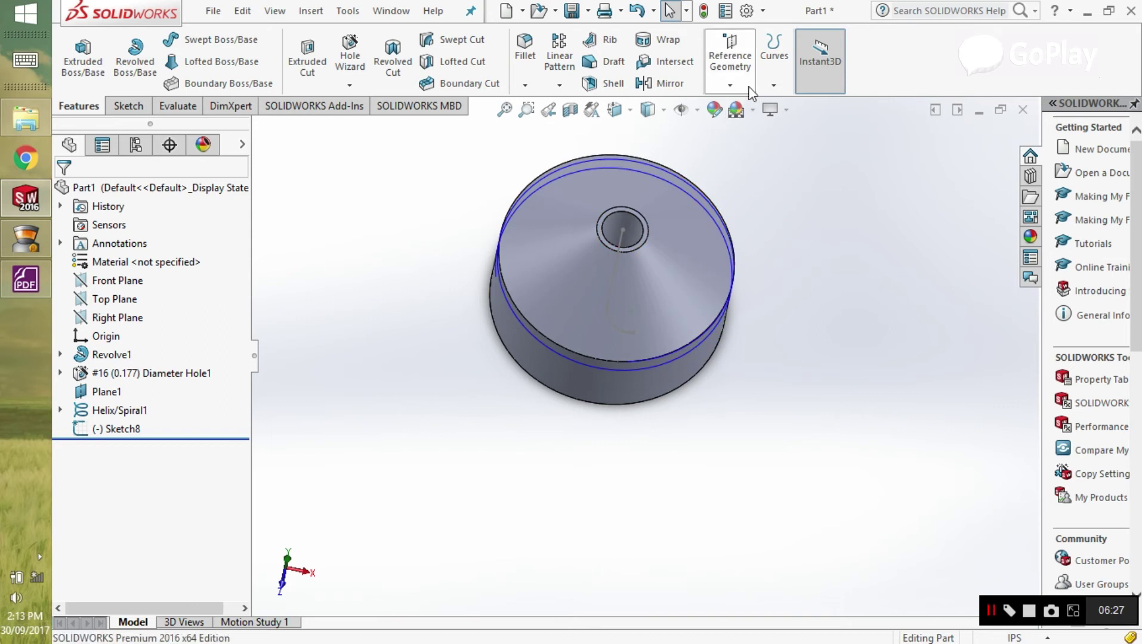
pyautogui.click(773, 84)
pyautogui.click(782, 134)
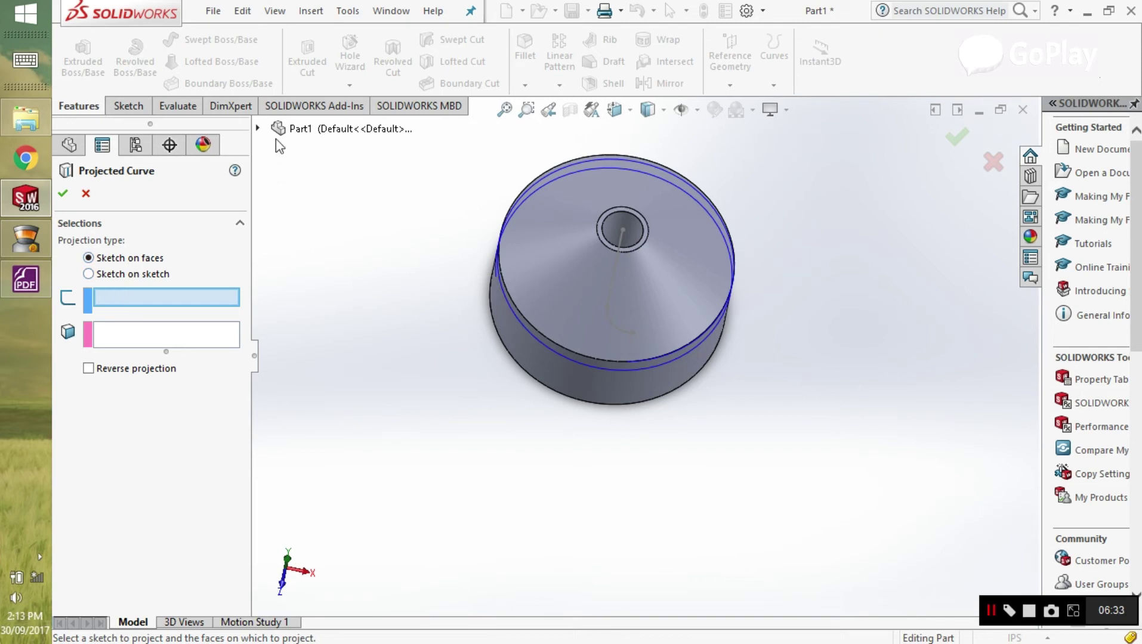
pyautogui.click(259, 128)
pyautogui.click(343, 371)
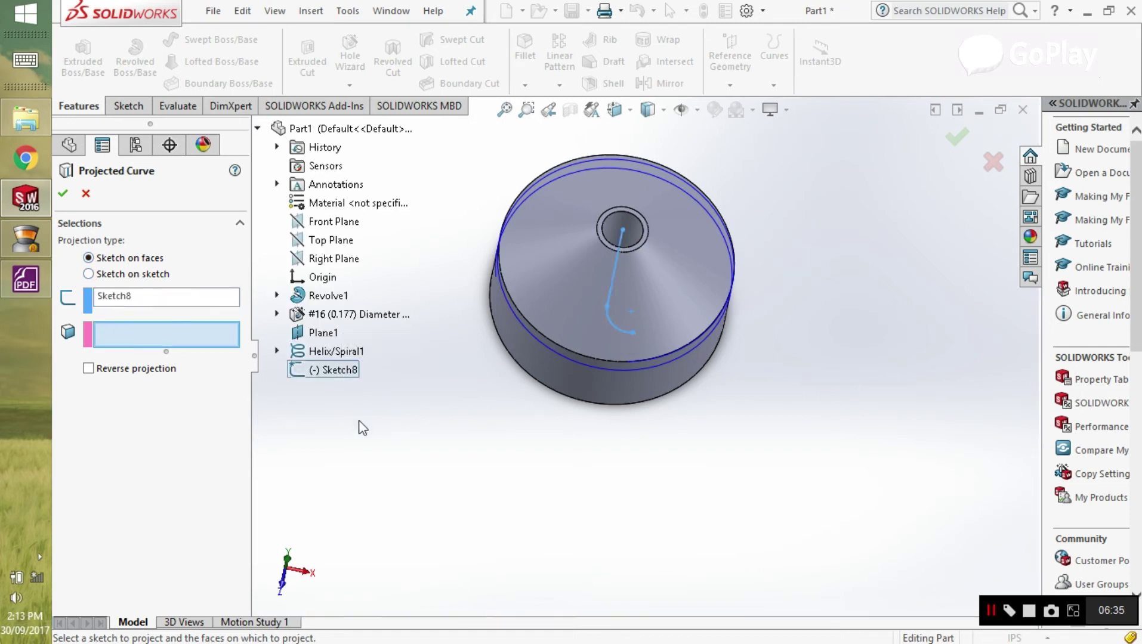
# - Project the sketch onto the conical face and the ring-shaped face around the hole
pyautogui.click(603, 254)
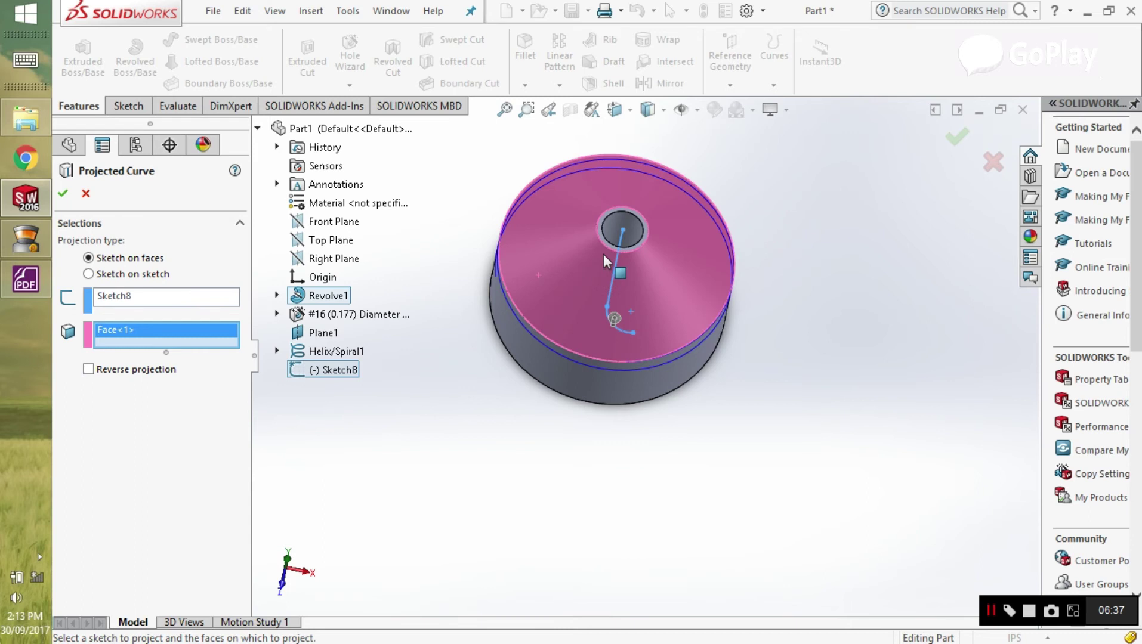
pyautogui.scroll(-5, 672, 305)
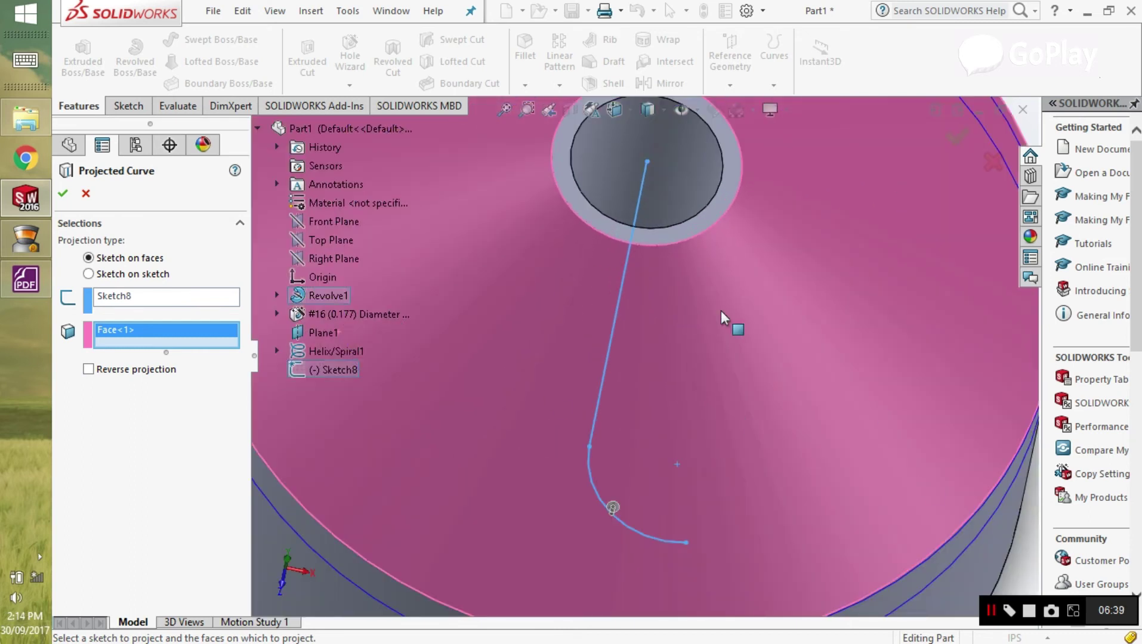
pyautogui.click(724, 196)
pyautogui.scroll(3, 651, 367)
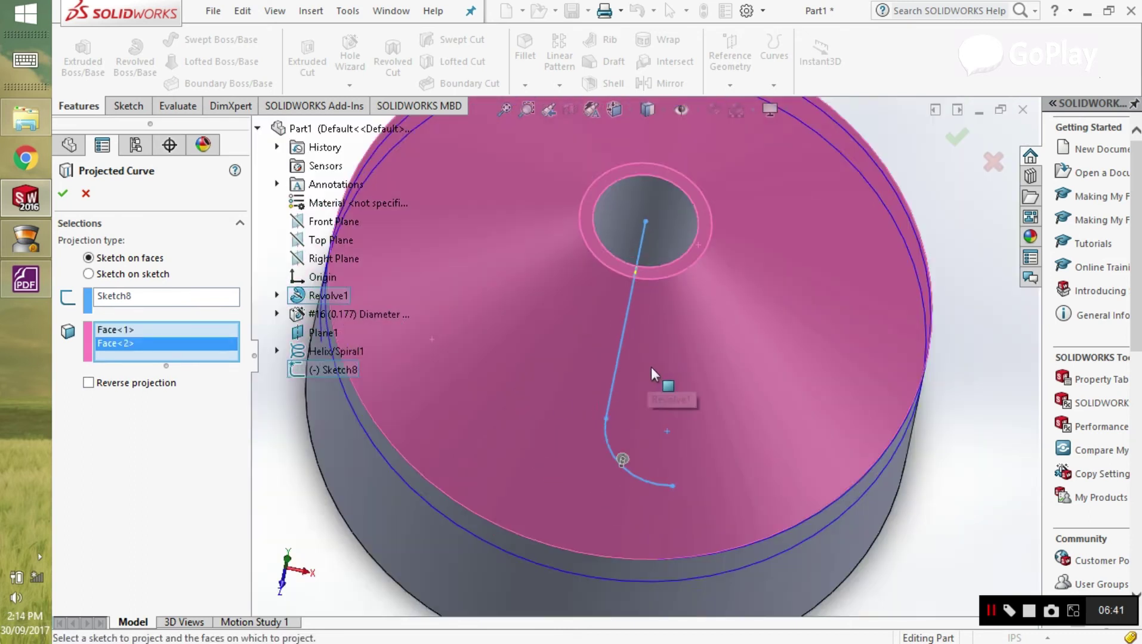
pyautogui.scroll(3, 651, 367)
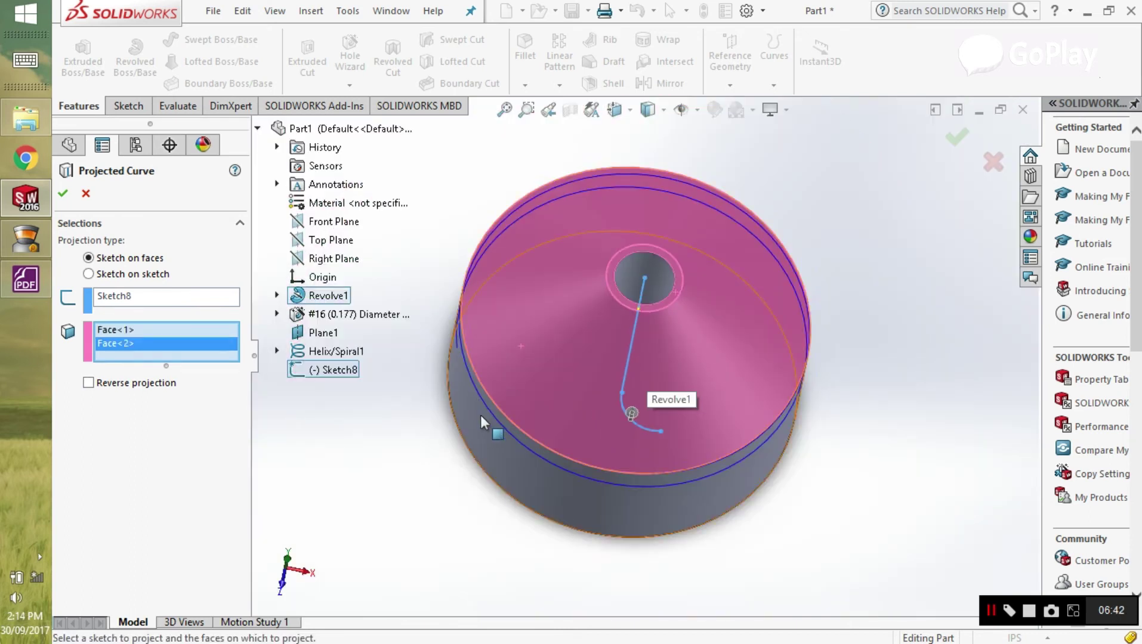
pyautogui.click(62, 194)
pyautogui.scroll(2, 751, 461)
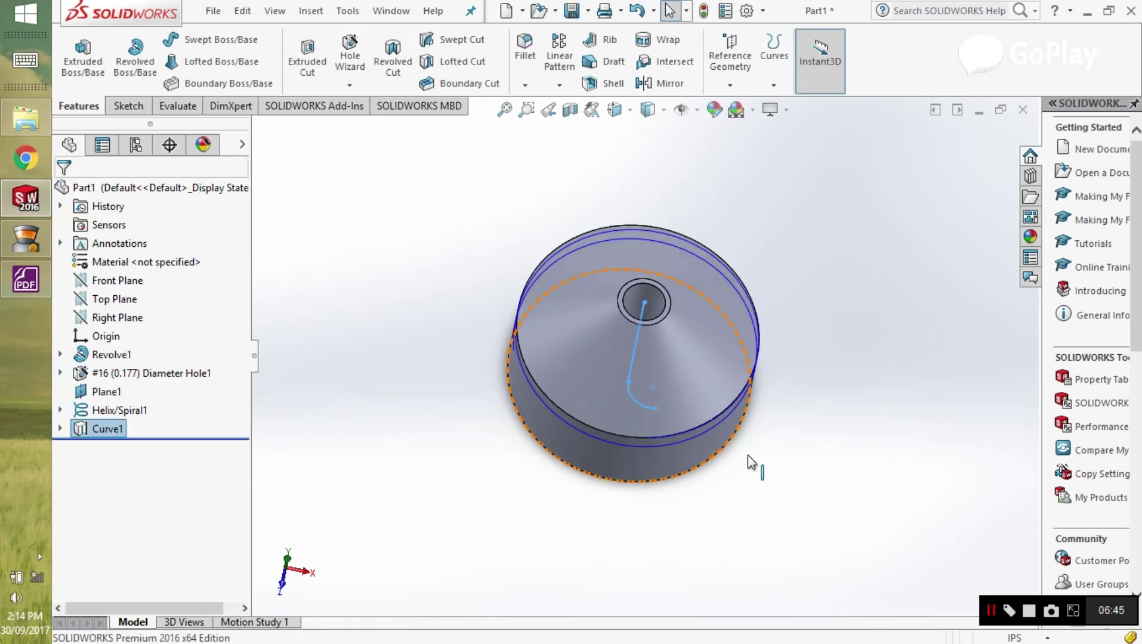
# - Examine the projected curve, its source sketch and the item visibility settings to see how the curve lies on the cone
pyautogui.click(829, 271)
pyautogui.click(680, 111)
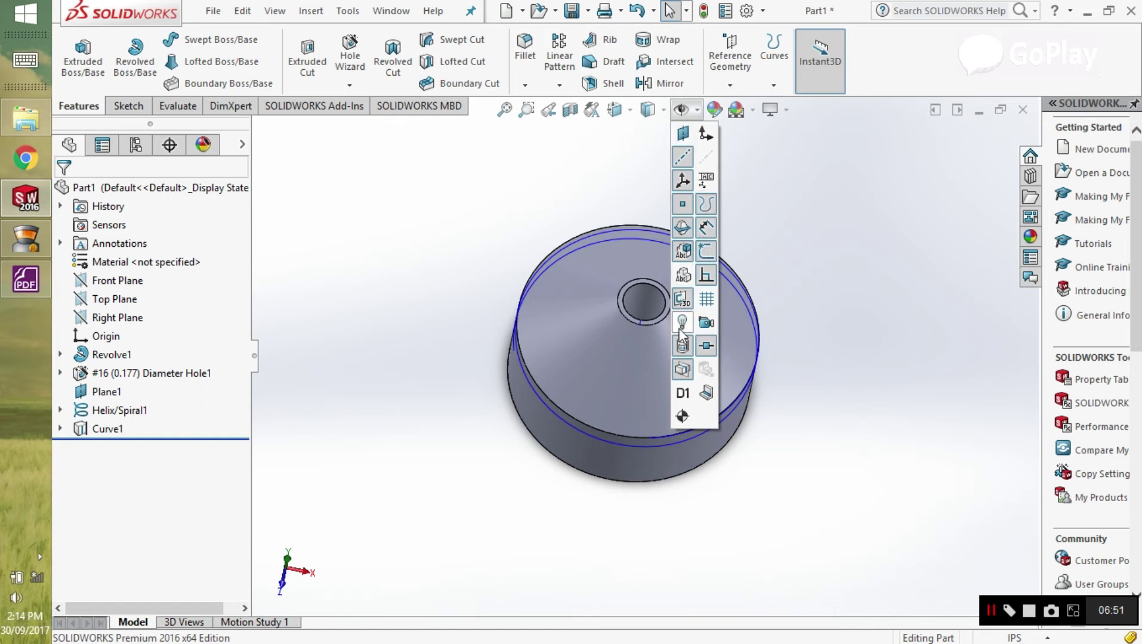
pyautogui.moveTo(865, 358); pyautogui.dragTo(660, 366, button='middle')
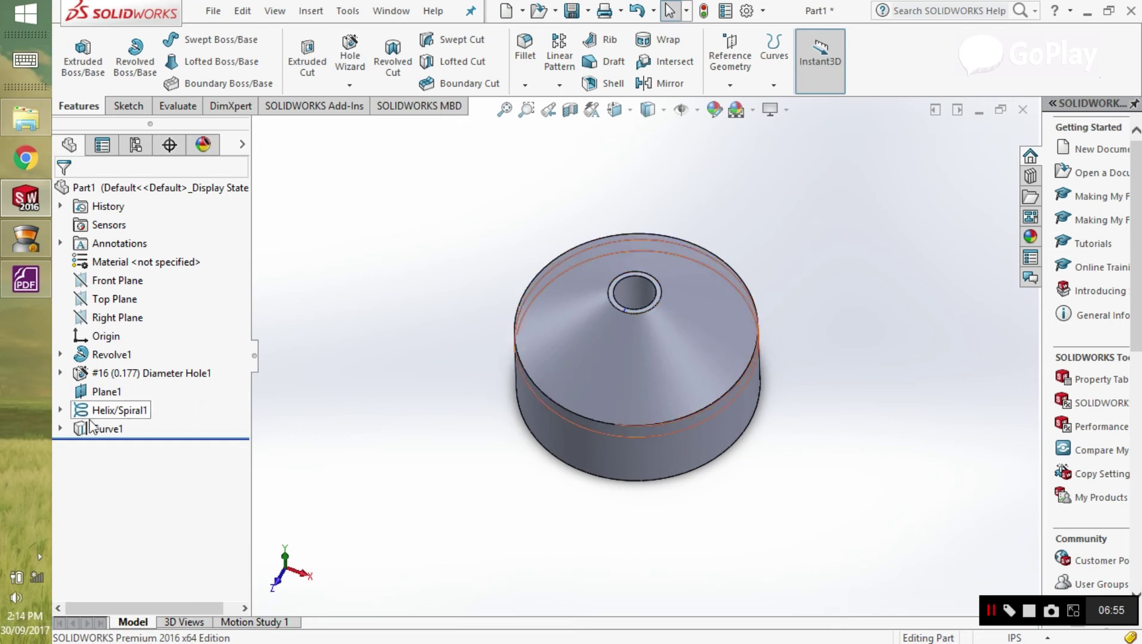
pyautogui.click(689, 111)
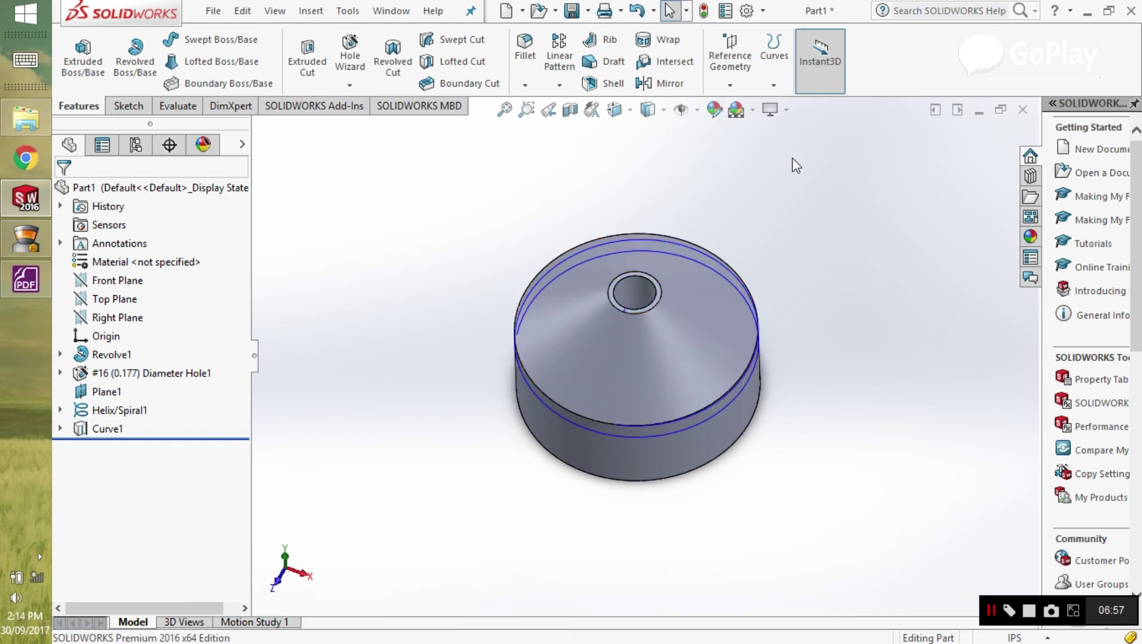
pyautogui.click(689, 111)
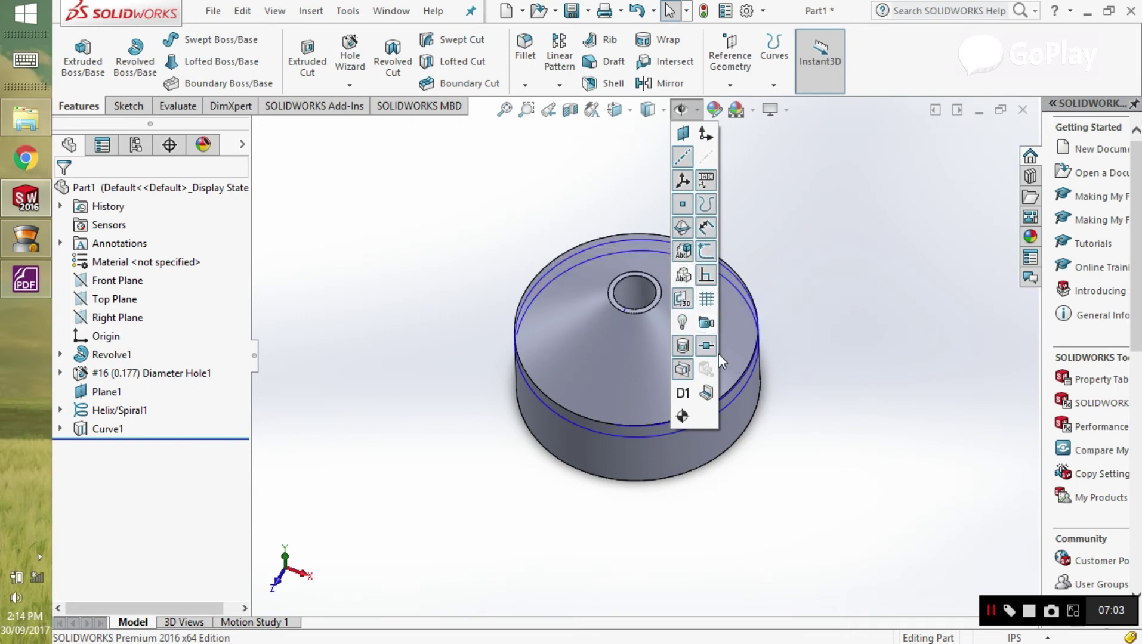
pyautogui.click(102, 428)
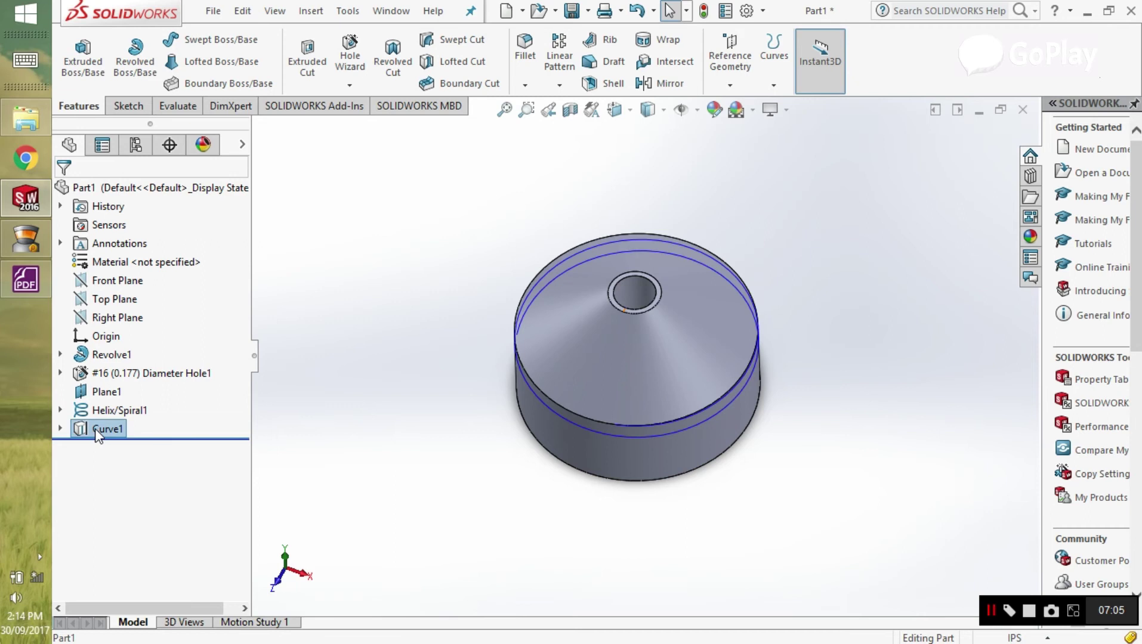
pyautogui.click(59, 428)
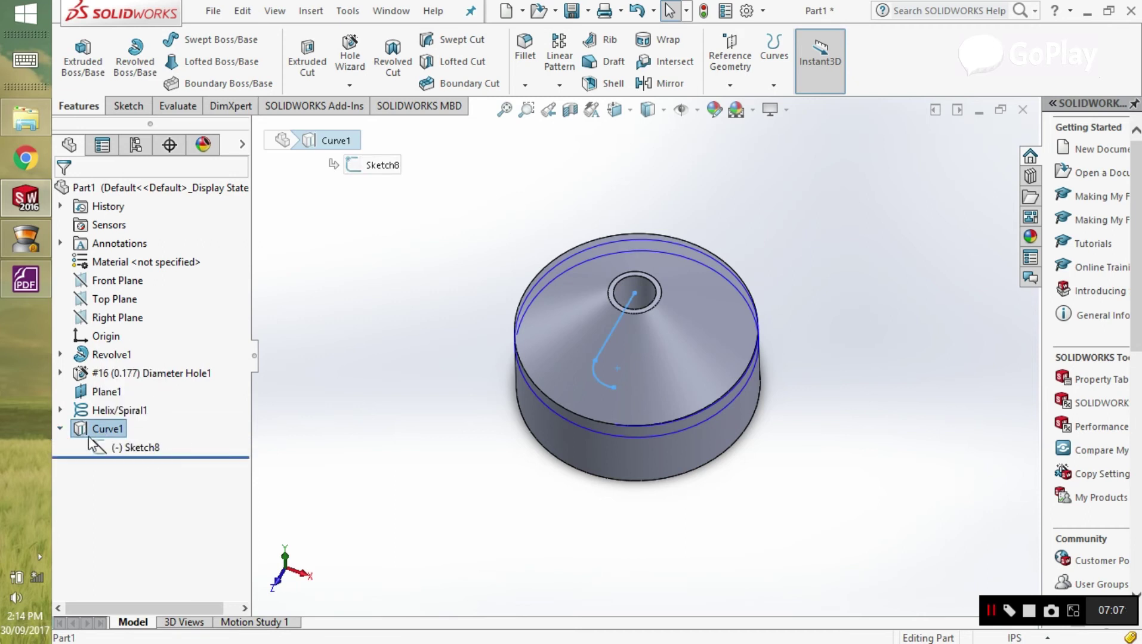
pyautogui.click(110, 448)
pyautogui.moveTo(523, 417); pyautogui.dragTo(527, 353, button='middle')
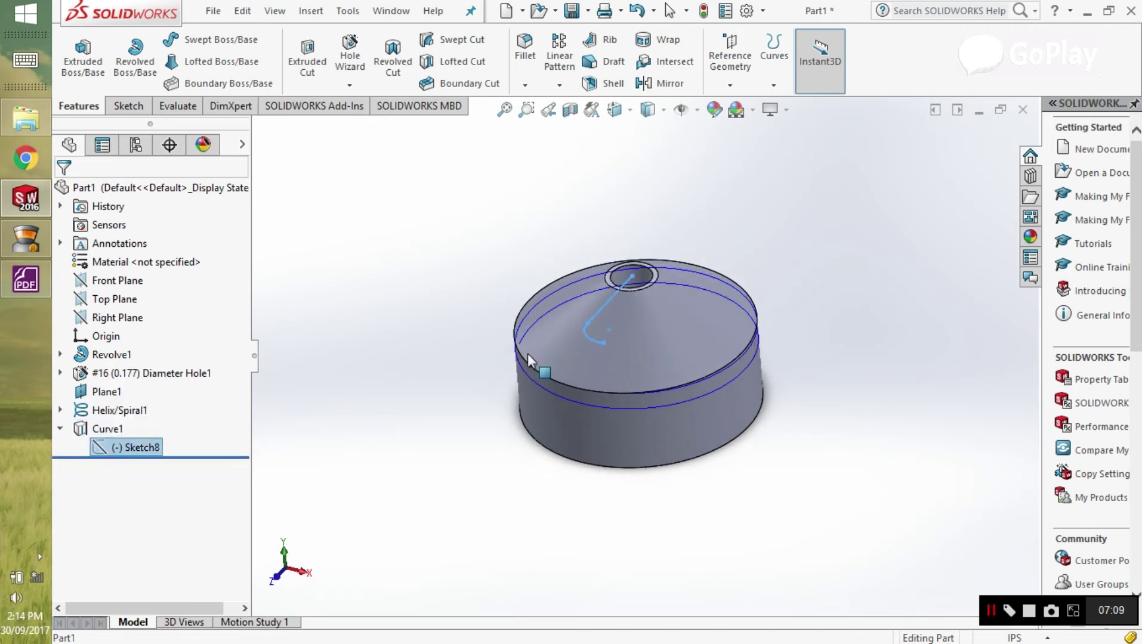
pyautogui.click(653, 358)
pyautogui.click(391, 370)
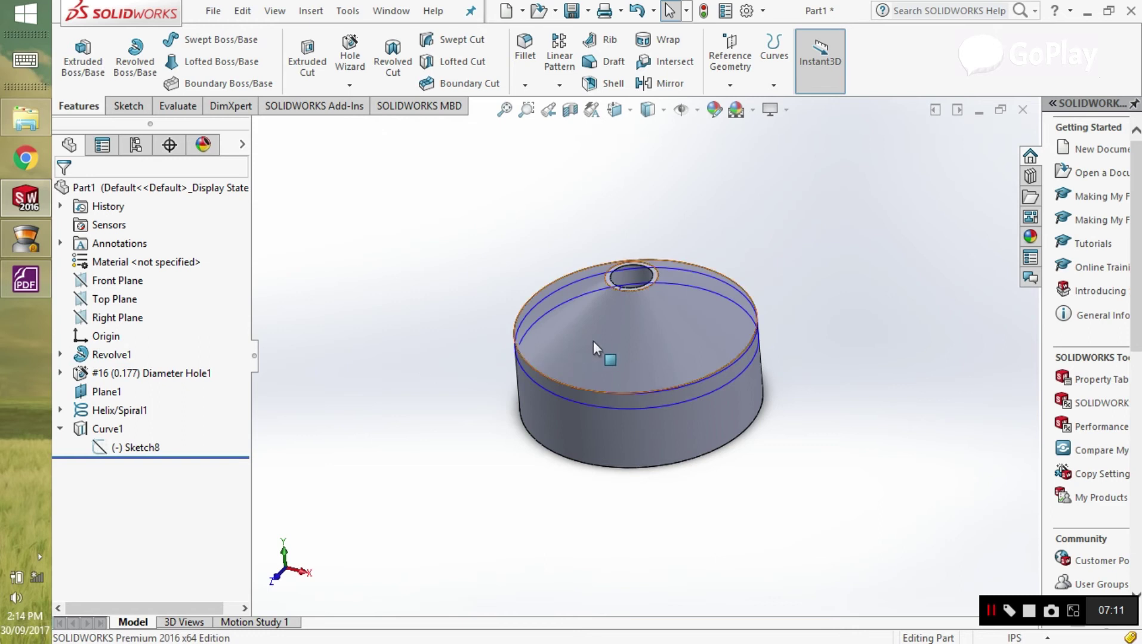
pyautogui.moveTo(784, 377); pyautogui.dragTo(591, 419, button='middle')
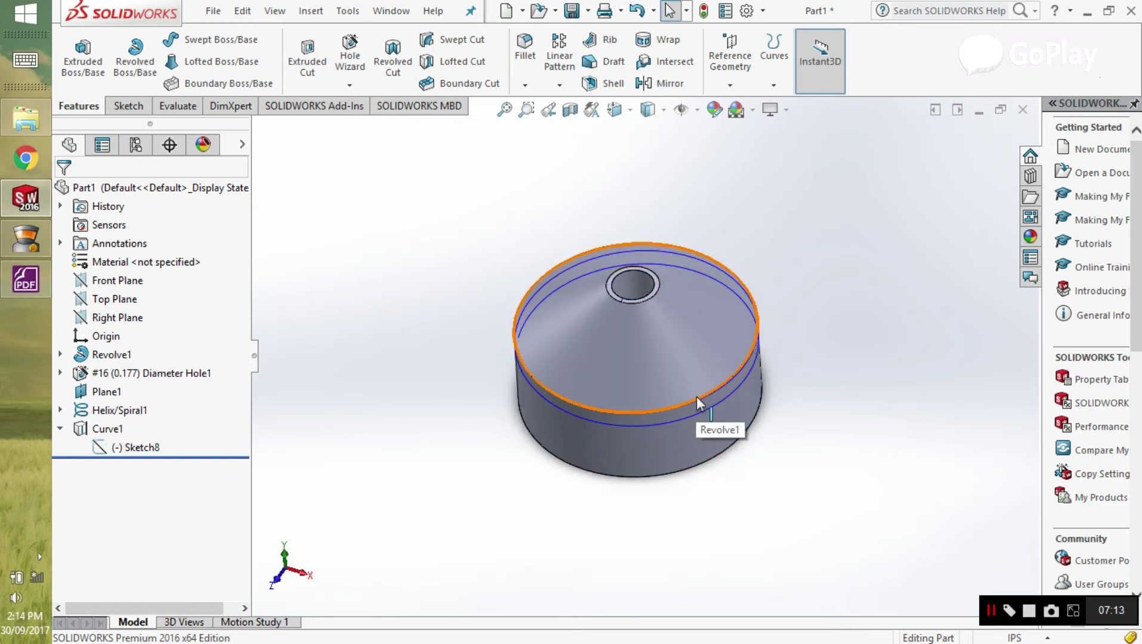
pyautogui.rightClick(114, 428)
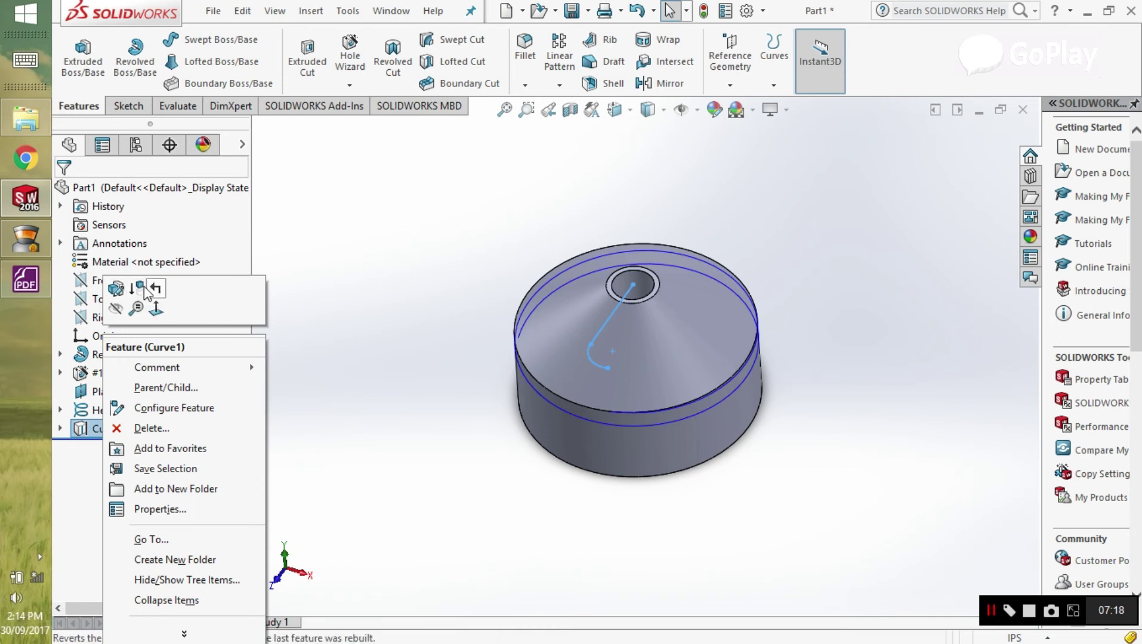
pyautogui.click(116, 288)
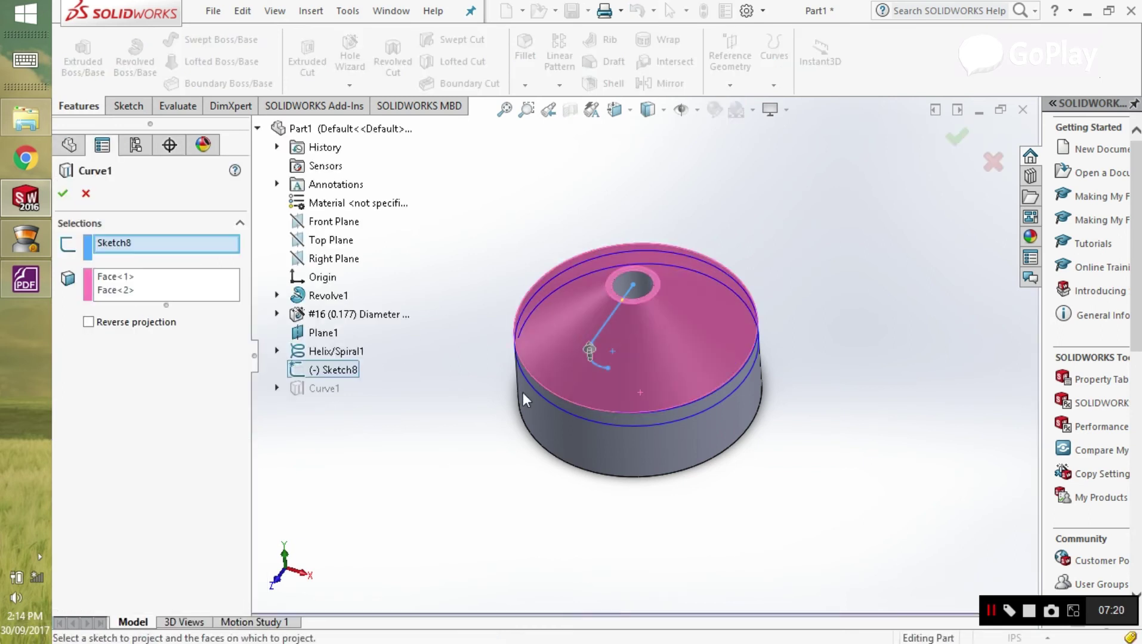
pyautogui.click(86, 195)
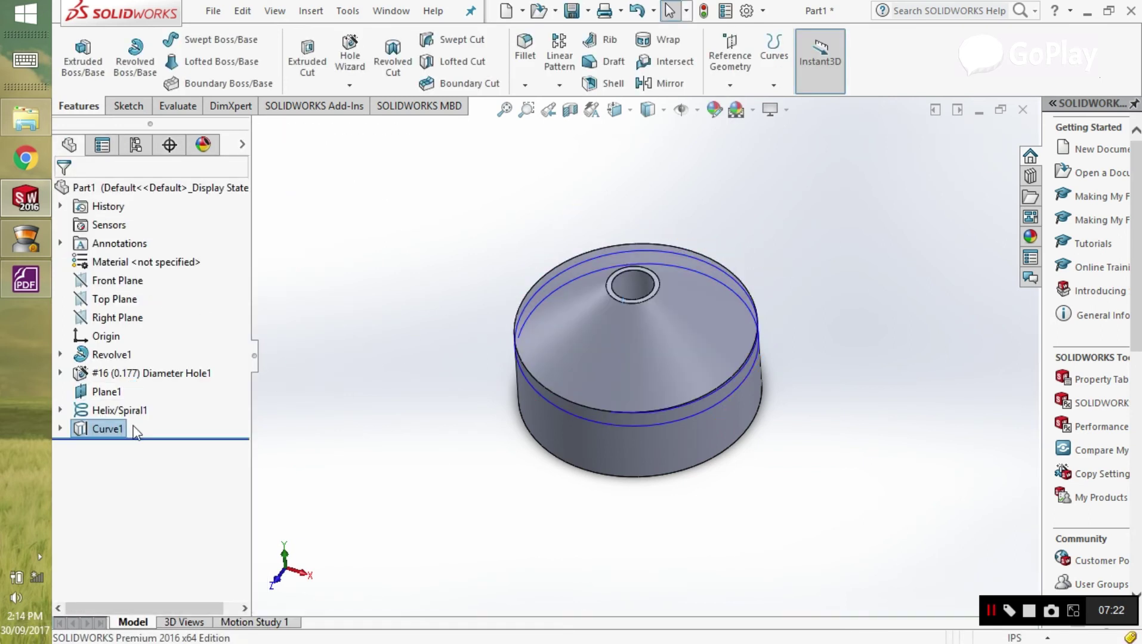
# - Delete the projected curve (Curve1) while keeping its absorbed source sketch
pyautogui.press('Delete')
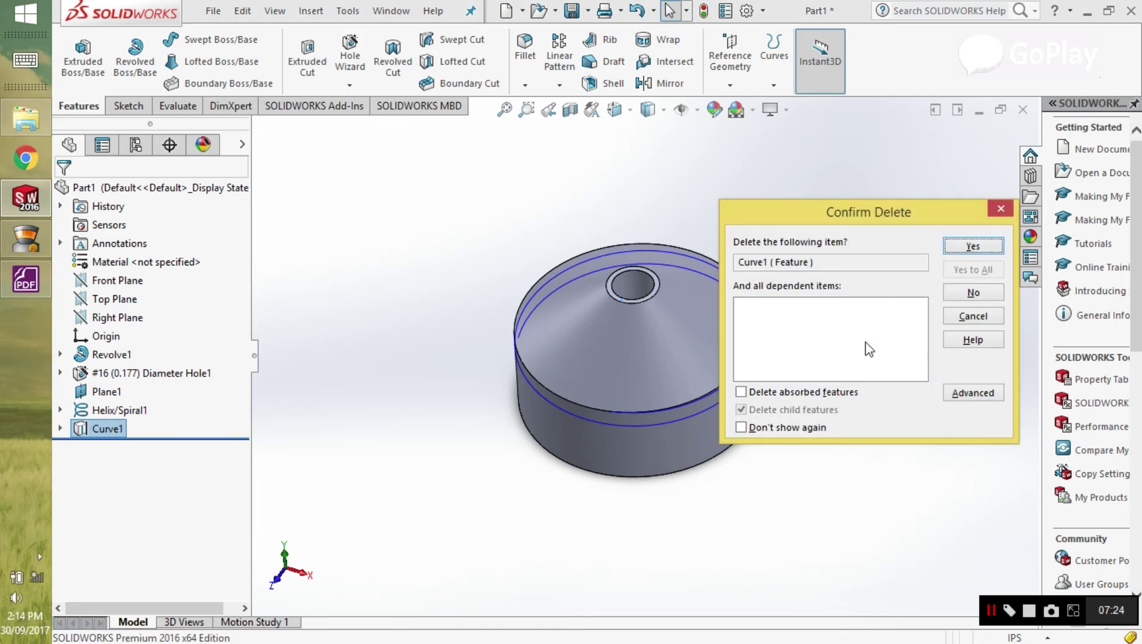
pyautogui.click(963, 247)
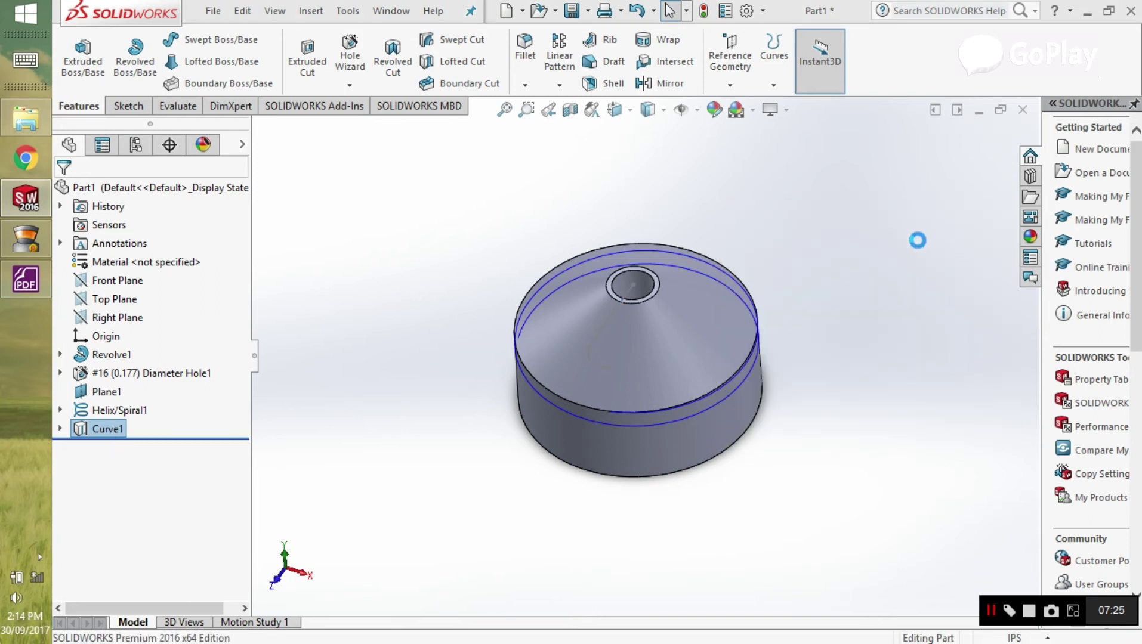
# - Set up a sketch-on-faces projected curve from Sketch8, targeting the conical face and the ring-shaped face around the hole
pyautogui.click(773, 85)
pyautogui.click(794, 134)
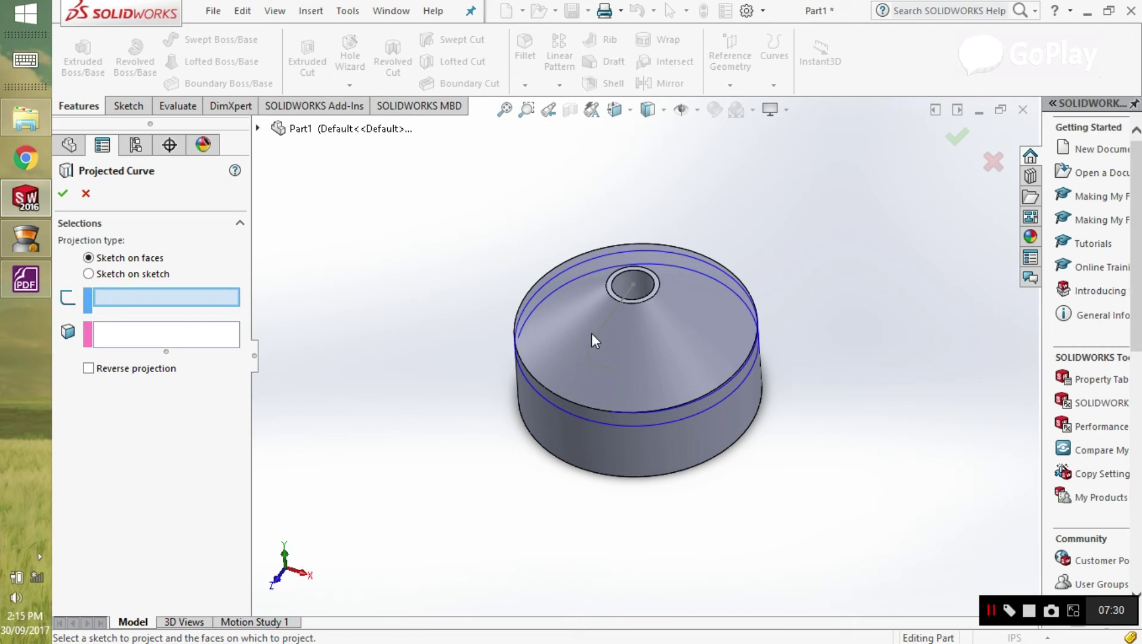
pyautogui.click(608, 322)
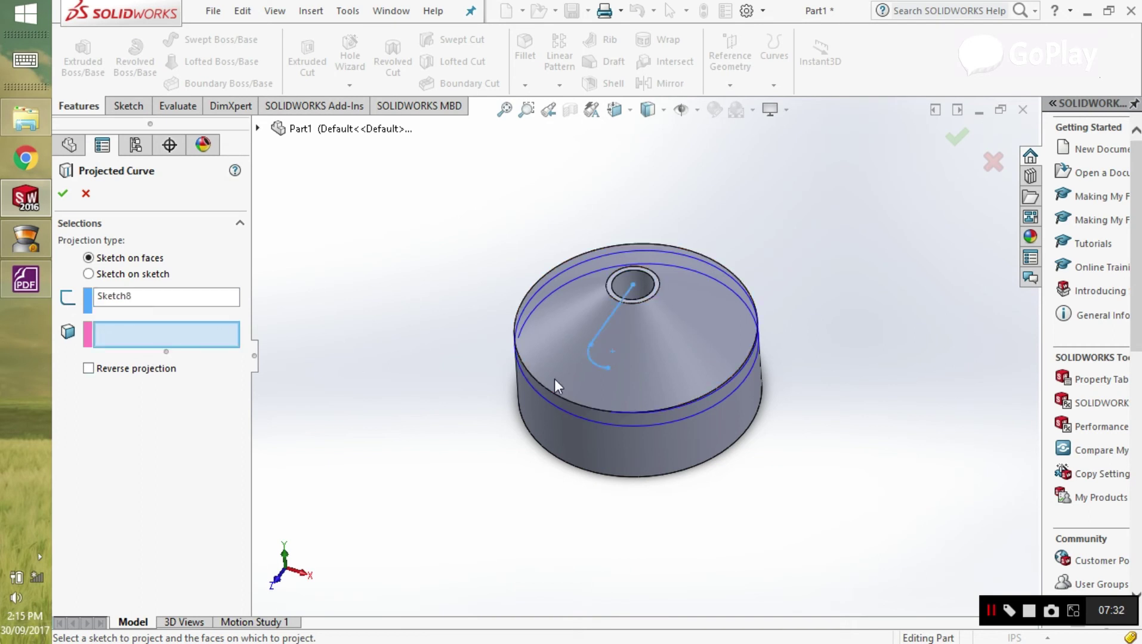
pyautogui.click(695, 389)
pyautogui.scroll(-3, 671, 304)
pyautogui.click(641, 279)
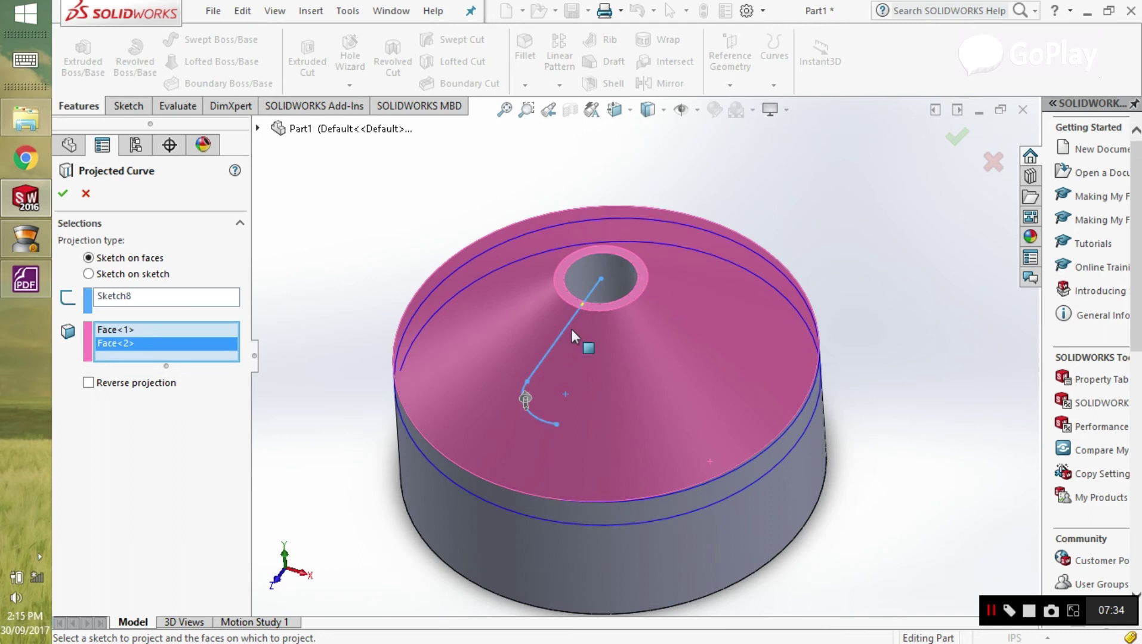
# - Reverse the projection direction and create the projected curve
pyautogui.click(126, 386)
pyautogui.scroll(3, 630, 442)
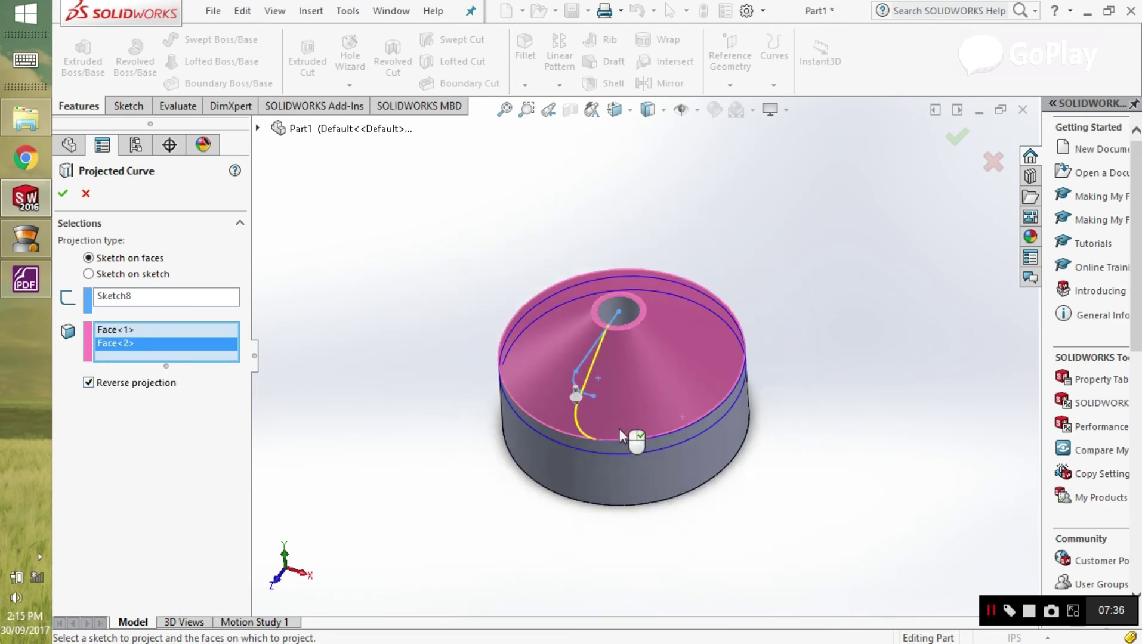
pyautogui.moveTo(630, 442); pyautogui.dragTo(576, 421, button='middle')
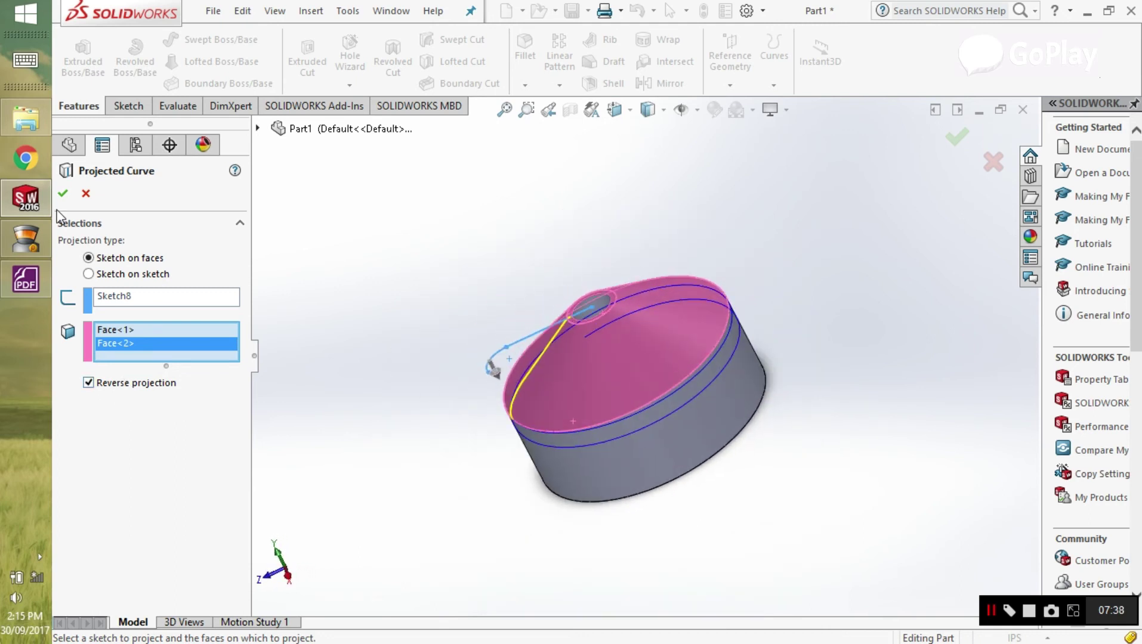
pyautogui.click(62, 193)
# - Start a sketch on the flat ring-shaped face around the hole at the cone's tip
pyautogui.moveTo(499, 321); pyautogui.dragTo(603, 364, button='middle')
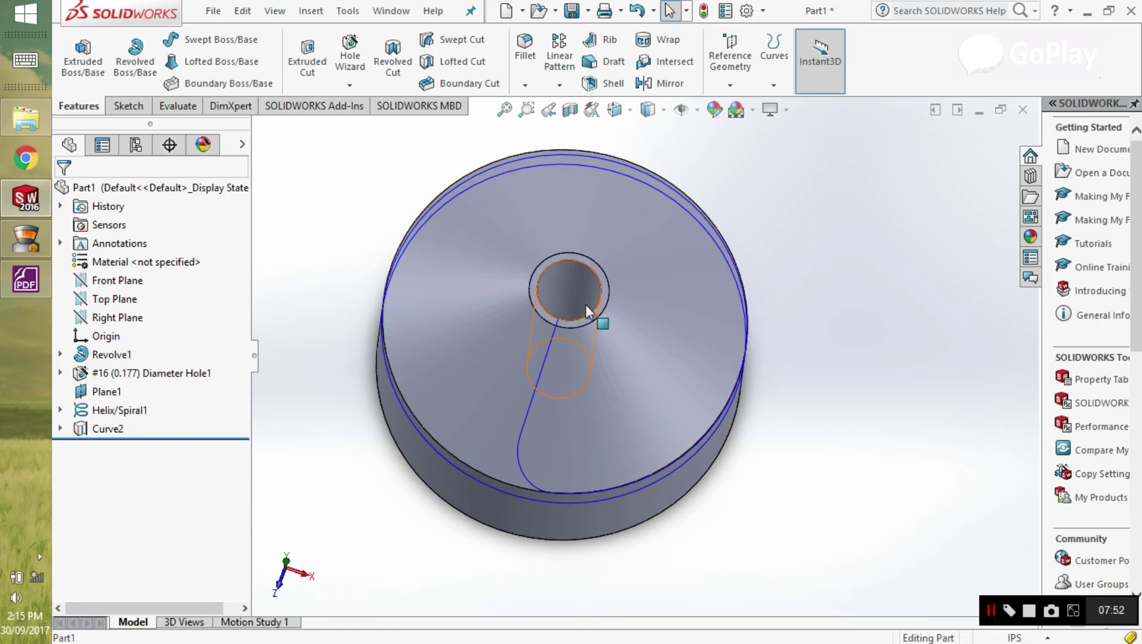
pyautogui.scroll(-3, 581, 316)
pyautogui.scroll(3, 580, 323)
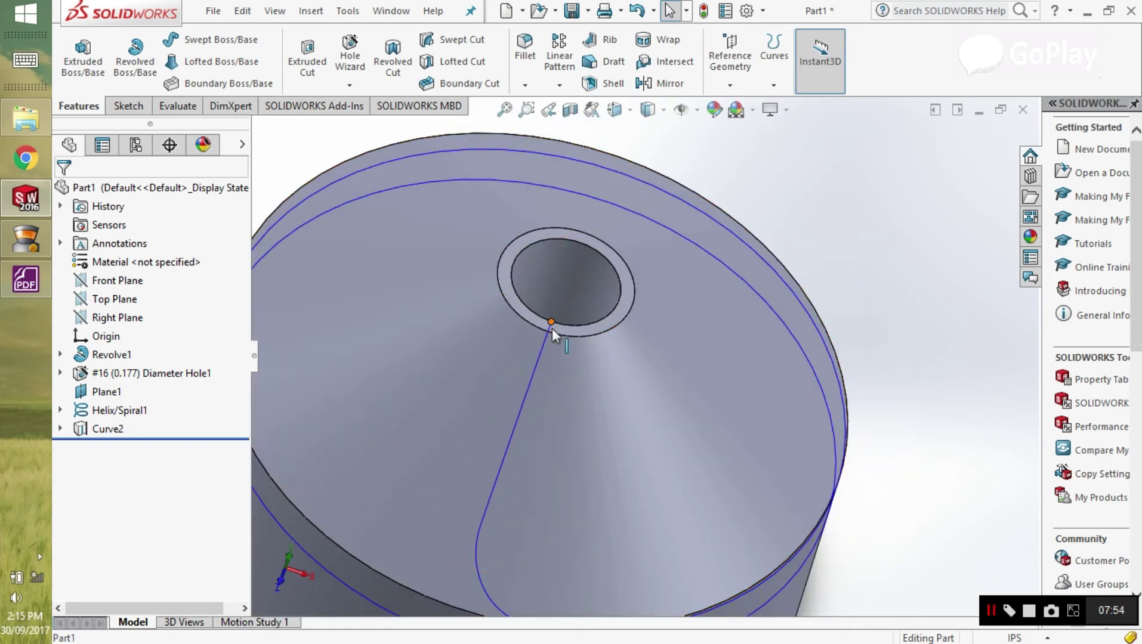
pyautogui.scroll(-1, 554, 327)
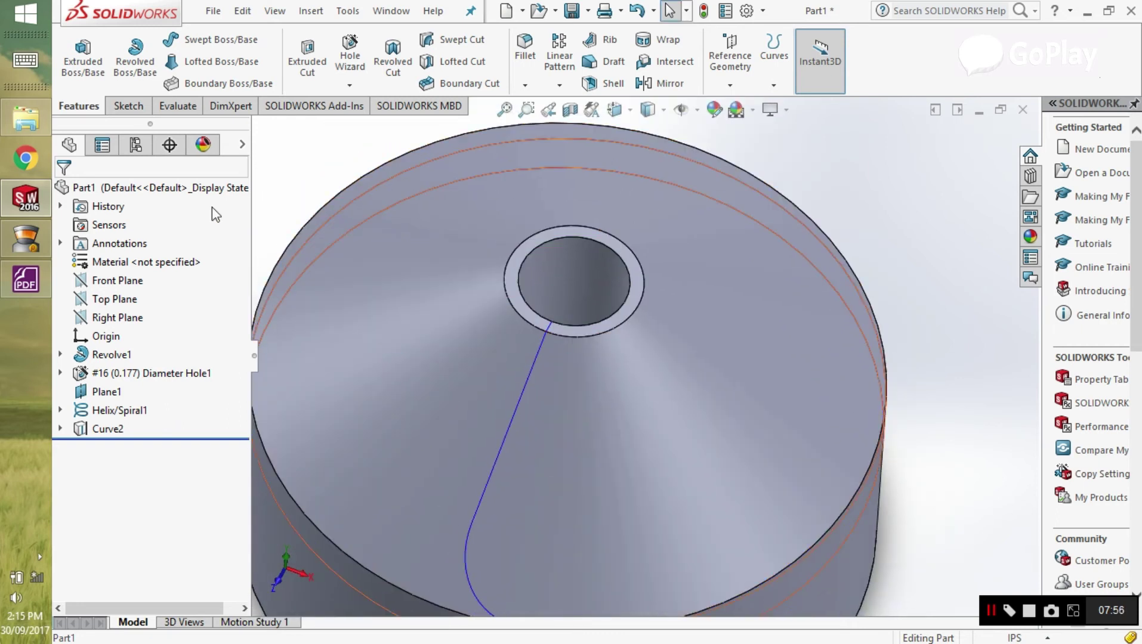
pyautogui.click(129, 106)
pyautogui.click(75, 53)
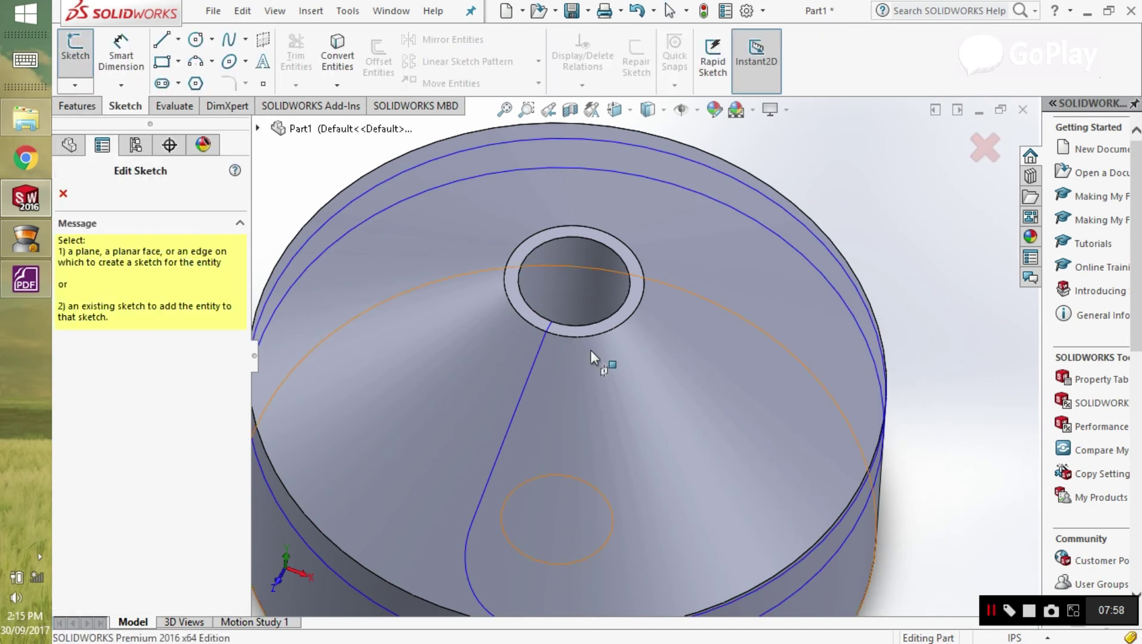
pyautogui.click(598, 330)
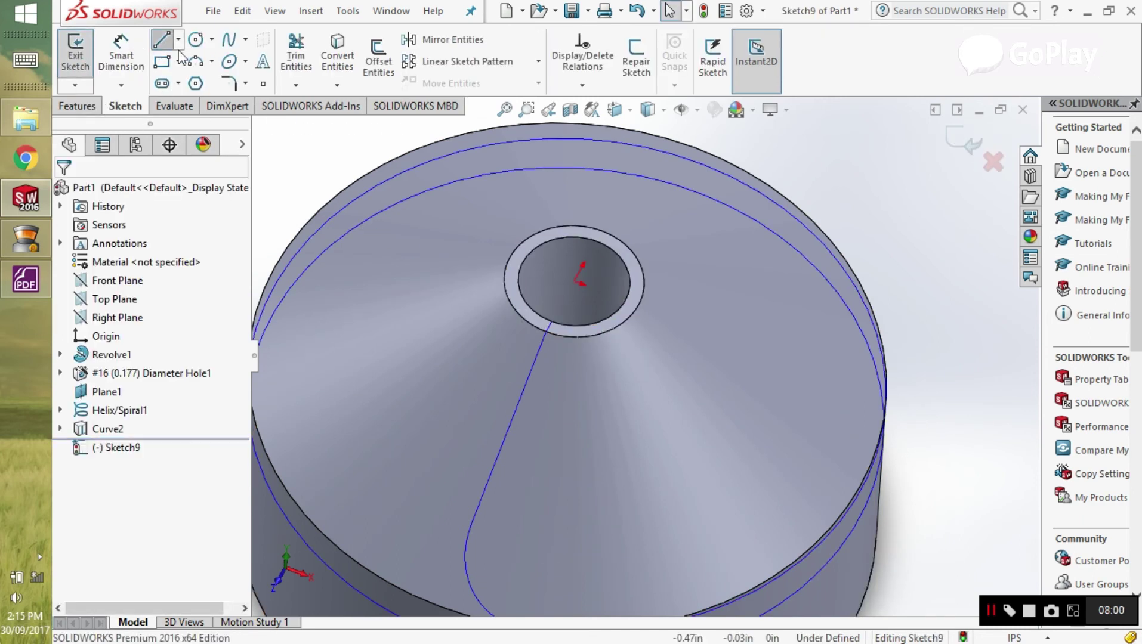
# - Draw a line from the projected curve's end at the hole edge to the origin and exit the sketch
pyautogui.click(161, 40)
pyautogui.scroll(-3, 597, 337)
pyautogui.click(474, 288)
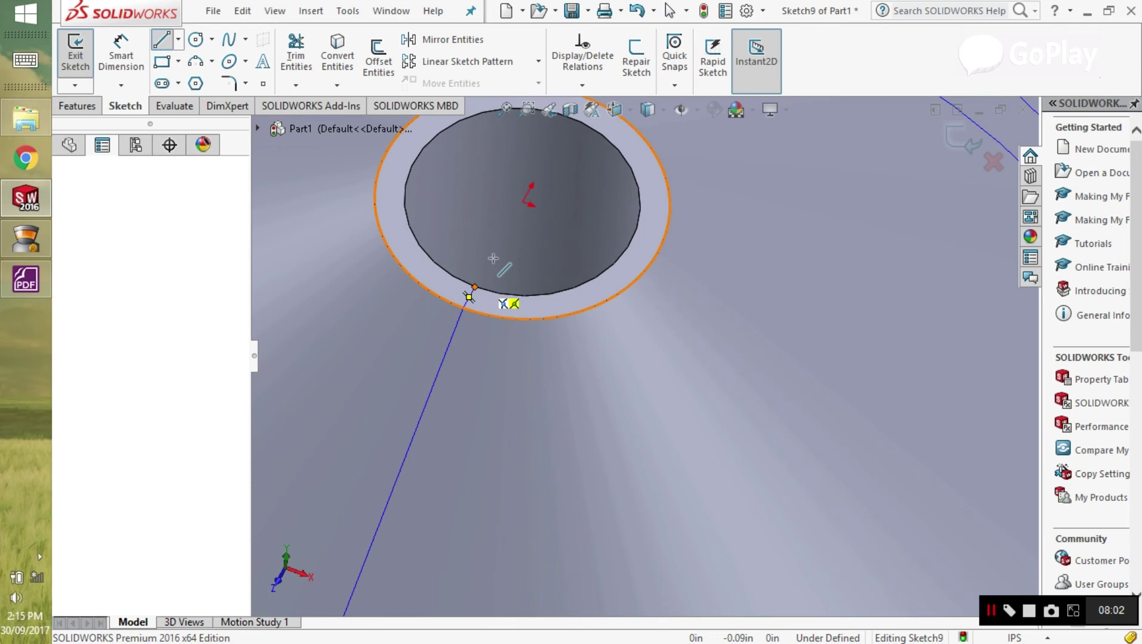
pyautogui.click(522, 202)
pyautogui.press('Escape')
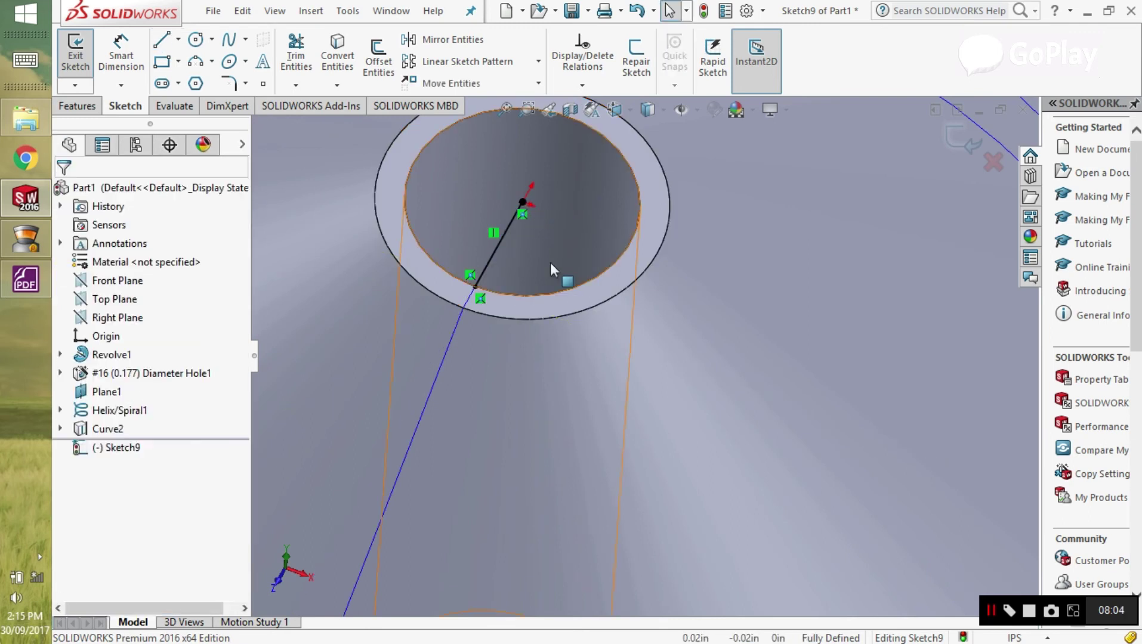
pyautogui.scroll(3, 627, 346)
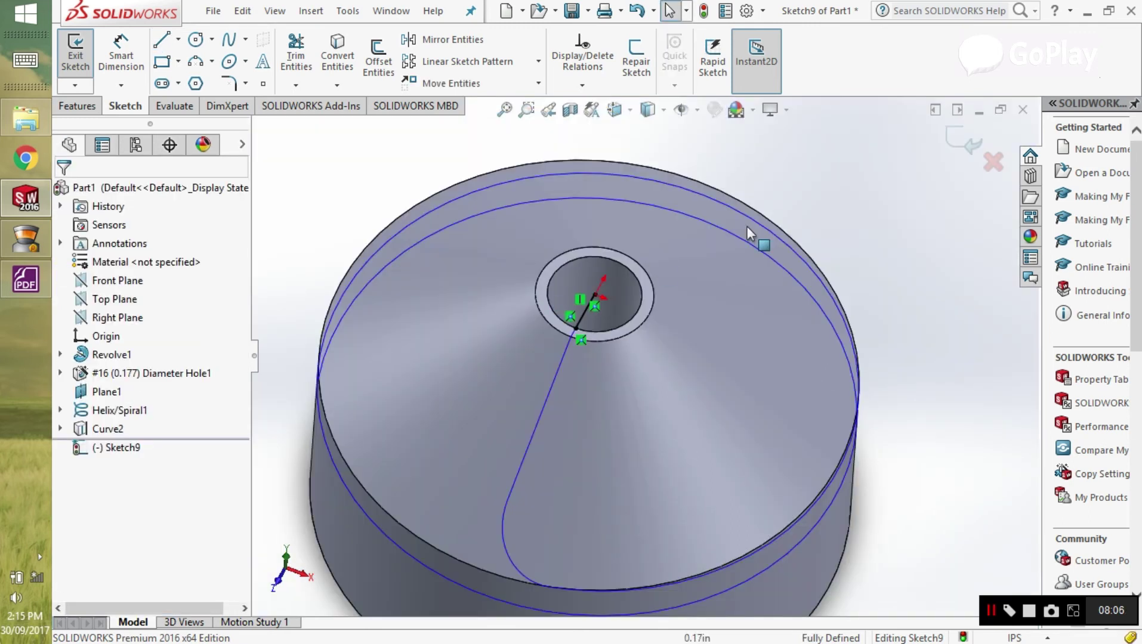
pyautogui.click(957, 137)
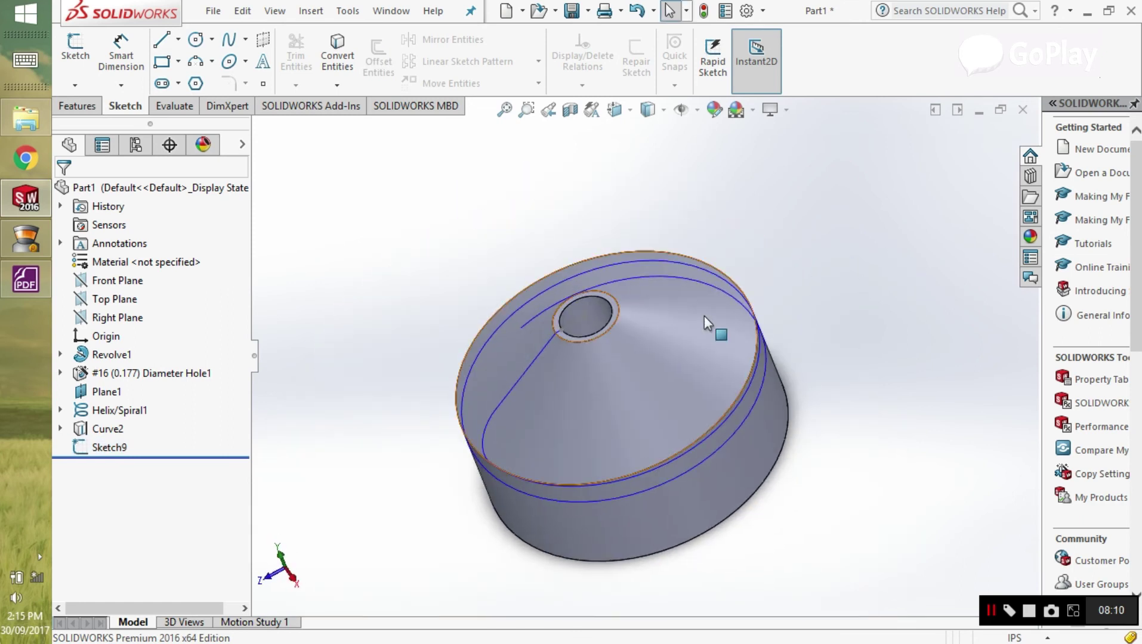
# - Start a composite curve and choose the short line sketch (Sketch9) and the projected curve (Curve2) as entities to join
pyautogui.moveTo(708, 321); pyautogui.dragTo(834, 325, button='middle')
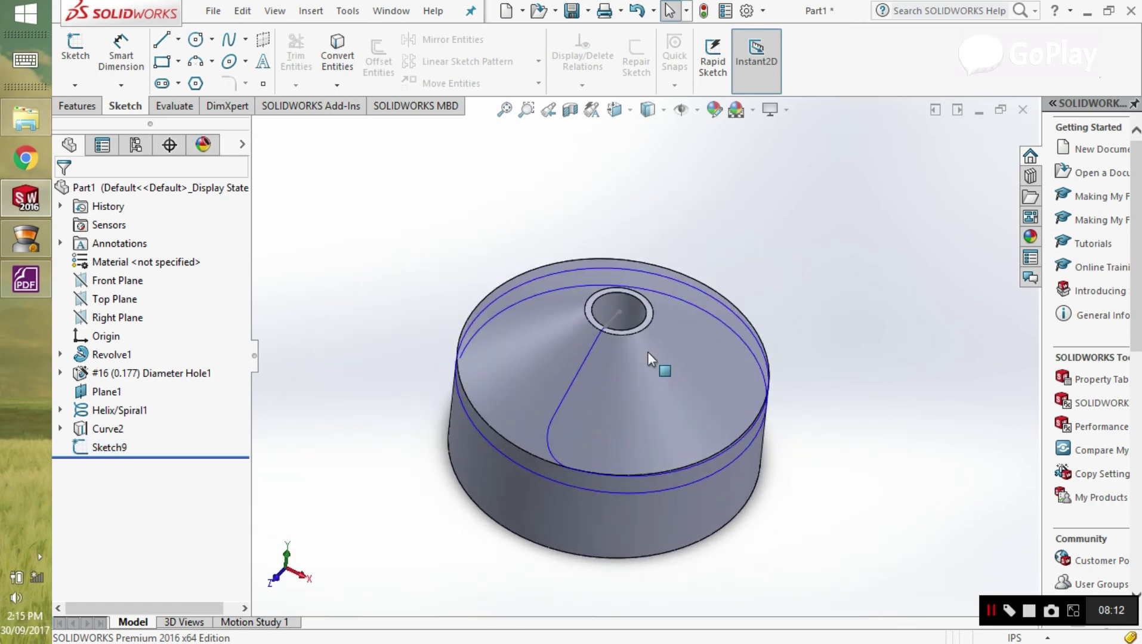
pyautogui.click(66, 107)
pyautogui.click(772, 87)
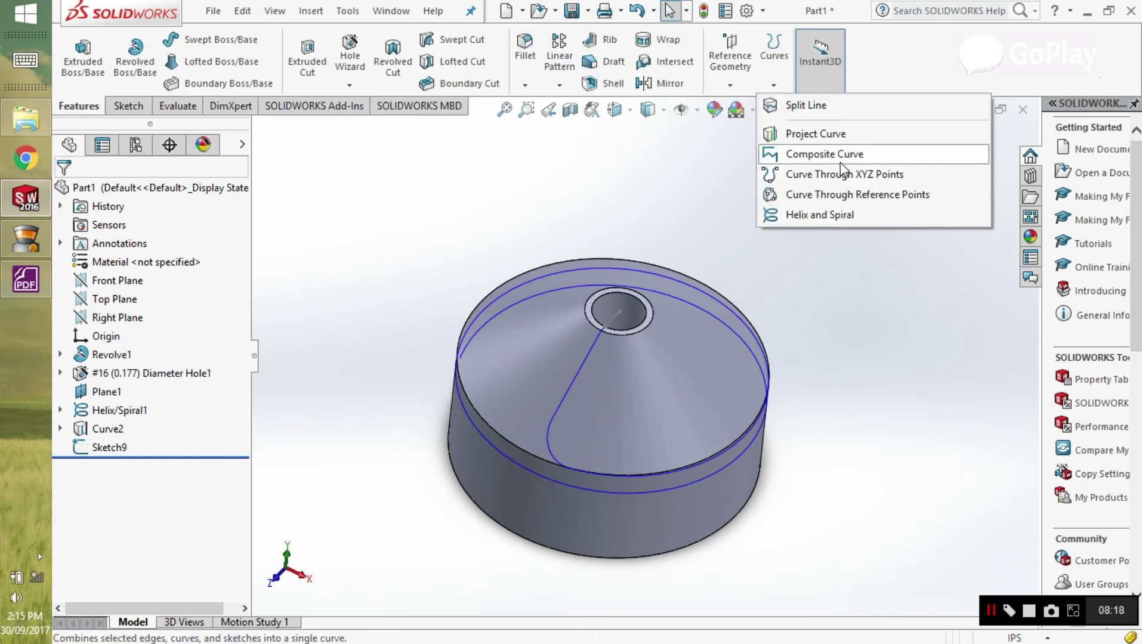
pyautogui.click(841, 162)
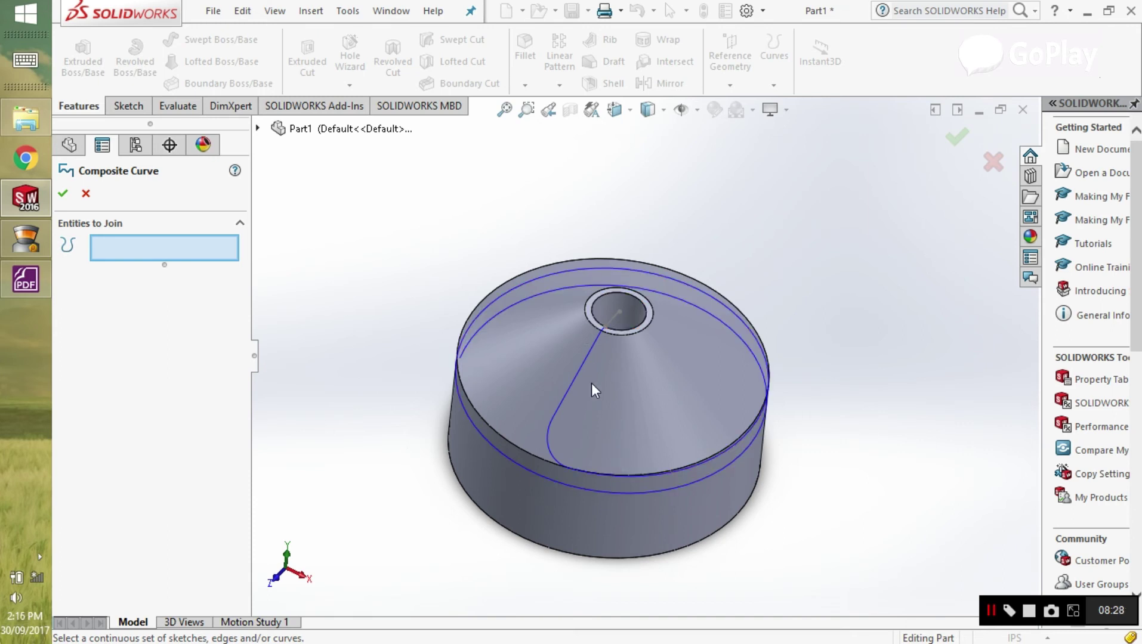
pyautogui.moveTo(637, 384); pyautogui.dragTo(626, 303, button='middle')
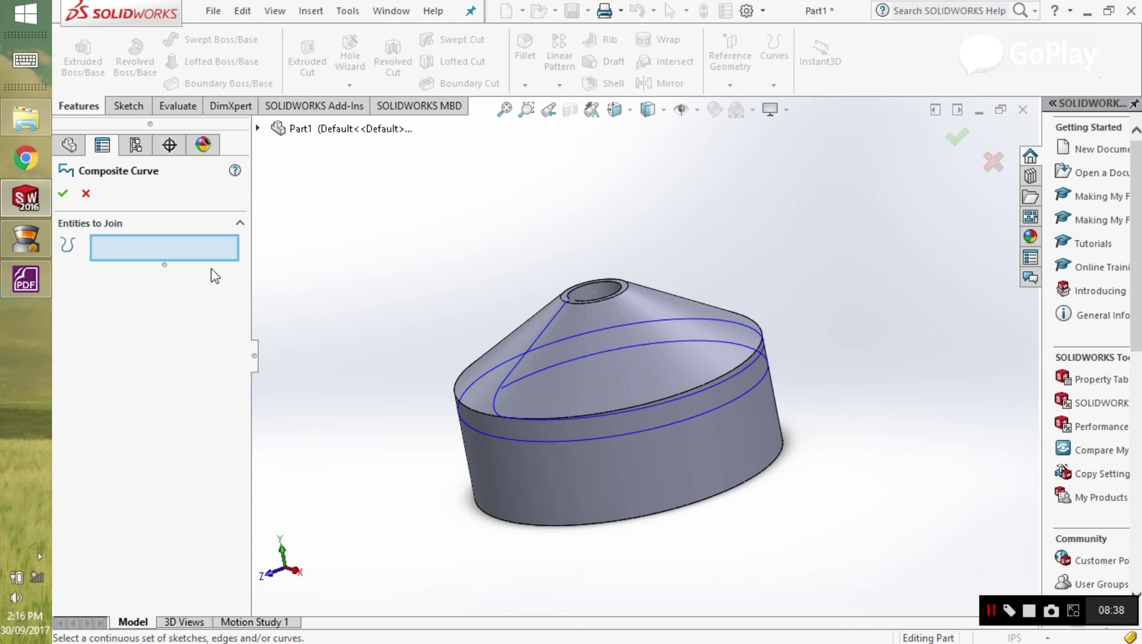
pyautogui.moveTo(638, 353); pyautogui.dragTo(597, 337, button='middle')
pyautogui.scroll(-8, 591, 293)
pyautogui.click(567, 285)
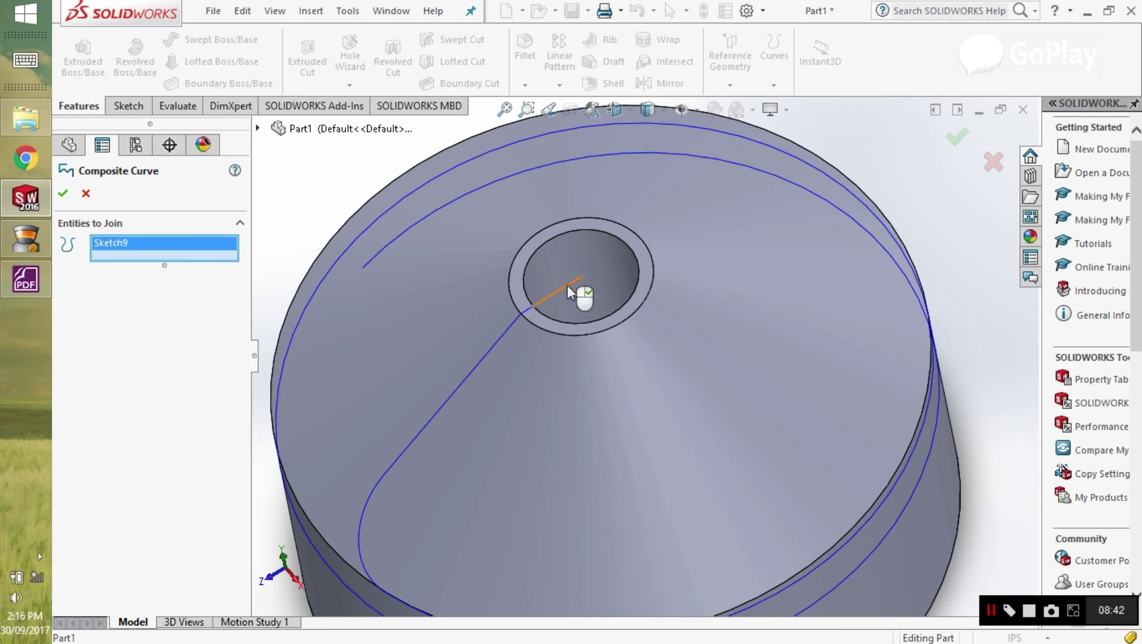
pyautogui.click(526, 308)
pyautogui.scroll(4, 519, 452)
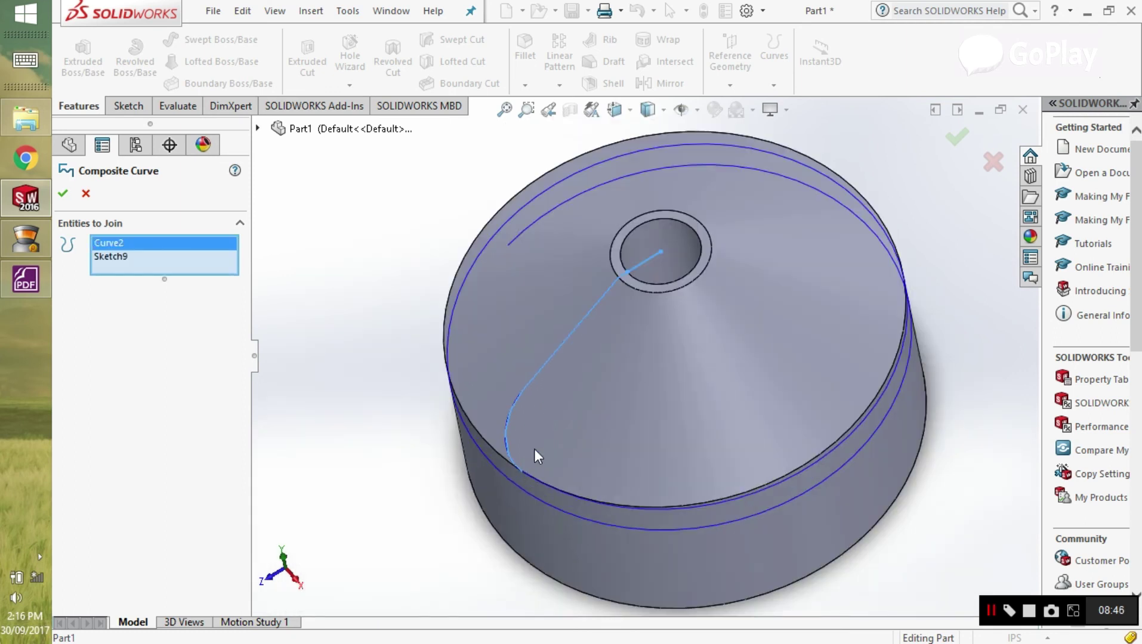
# - Add the helix to the entities to join, check where it meets the projected curve, and create the composite curve
pyautogui.click(688, 502)
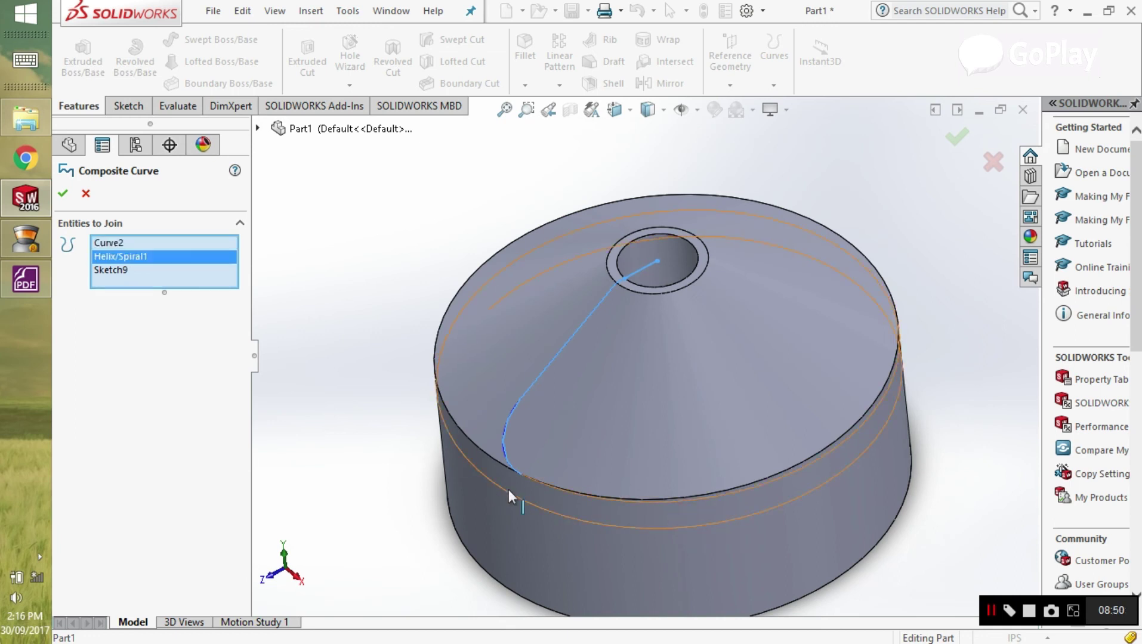
pyautogui.scroll(-3, 548, 469)
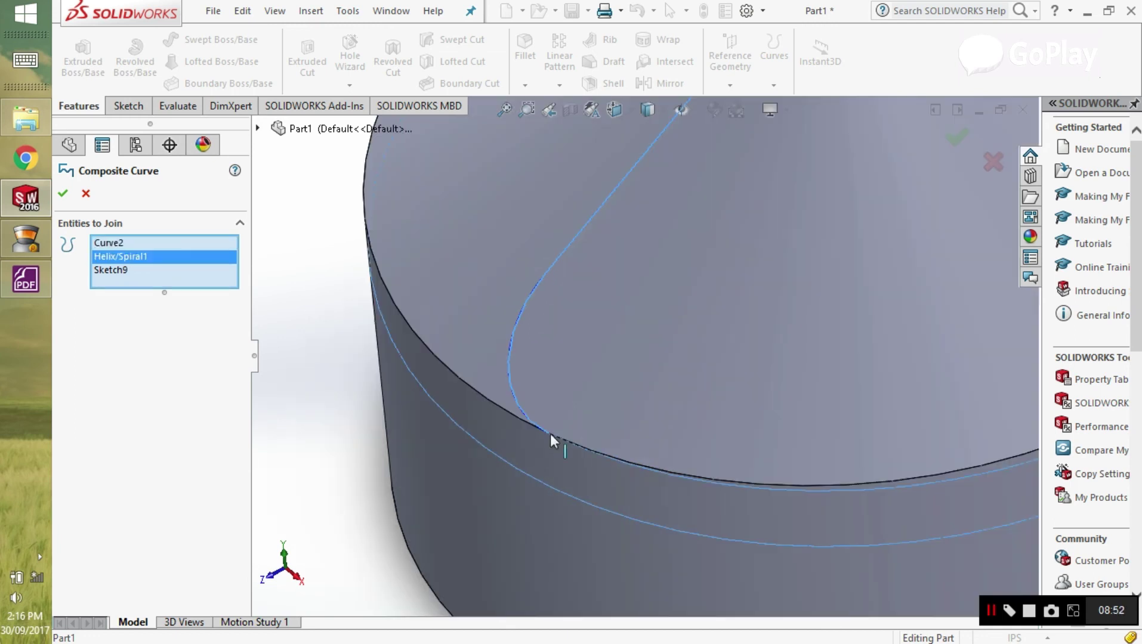
pyautogui.scroll(-2, 550, 434)
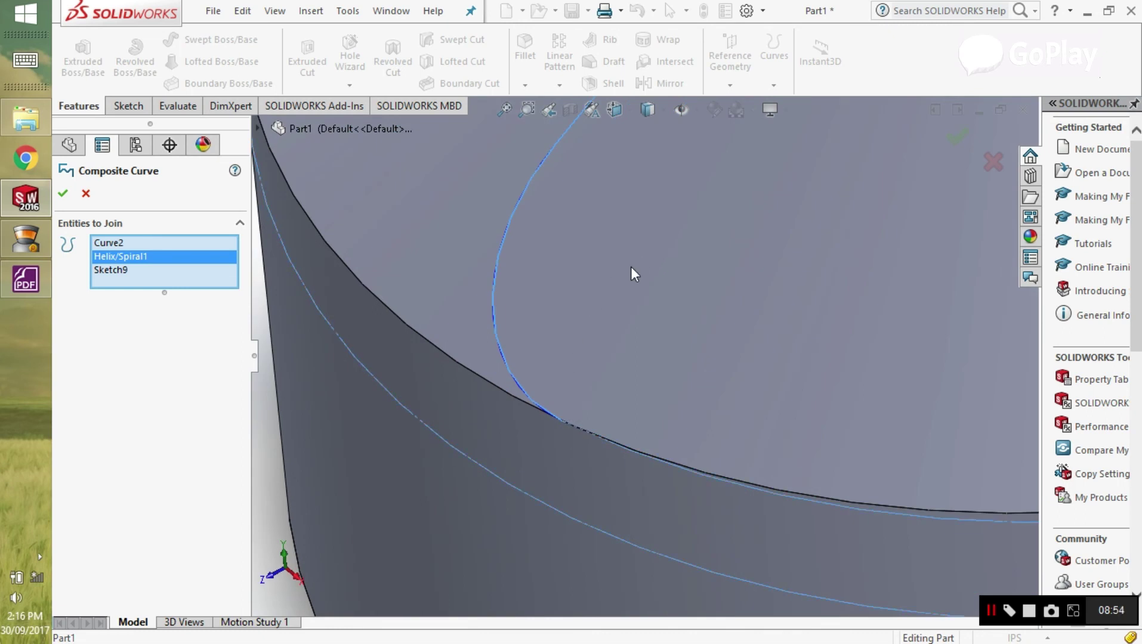
pyautogui.scroll(-3, 586, 432)
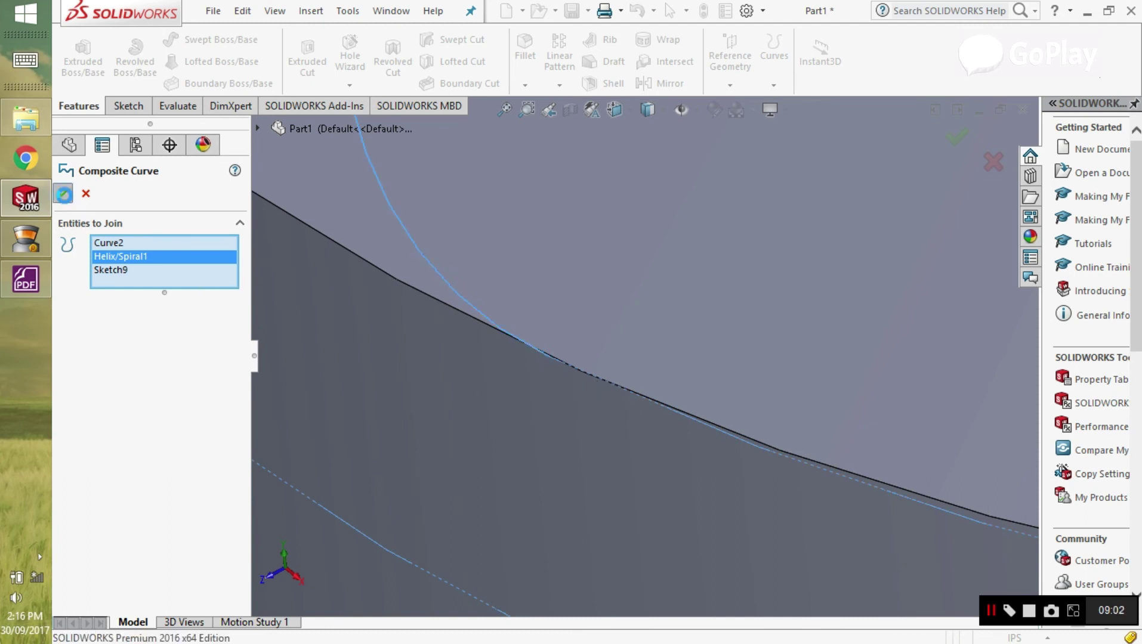
pyautogui.click(62, 193)
pyautogui.scroll(2, 726, 507)
pyautogui.scroll(4, 725, 507)
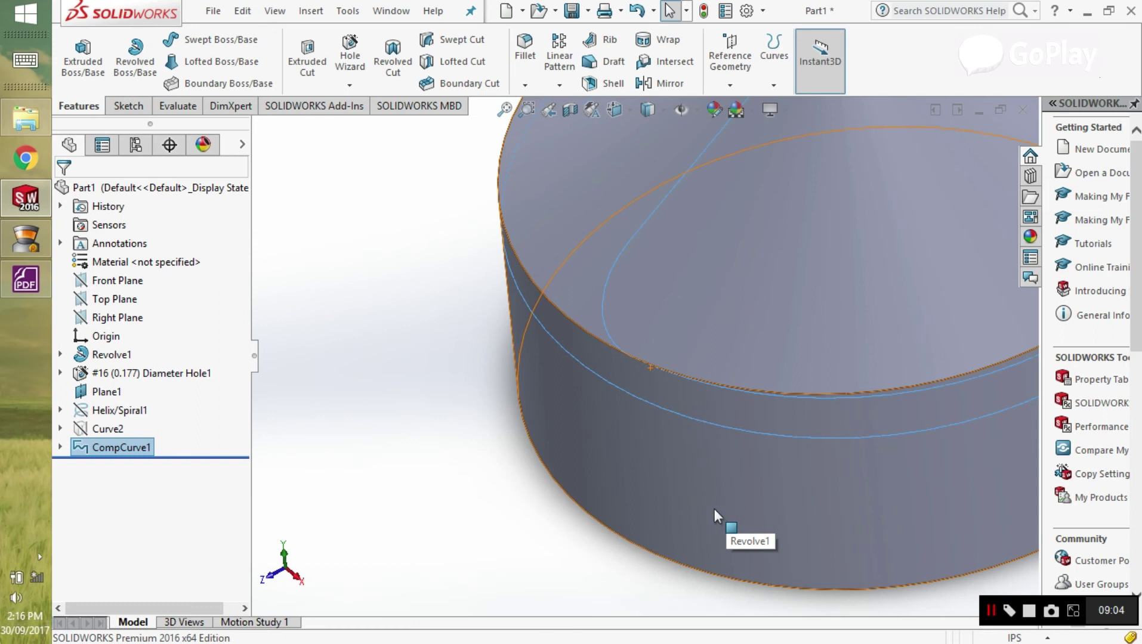
# - Inspect the composite curve's path from the hole centre down the cone and around the cylindrical side
pyautogui.click(490, 510)
pyautogui.click(637, 235)
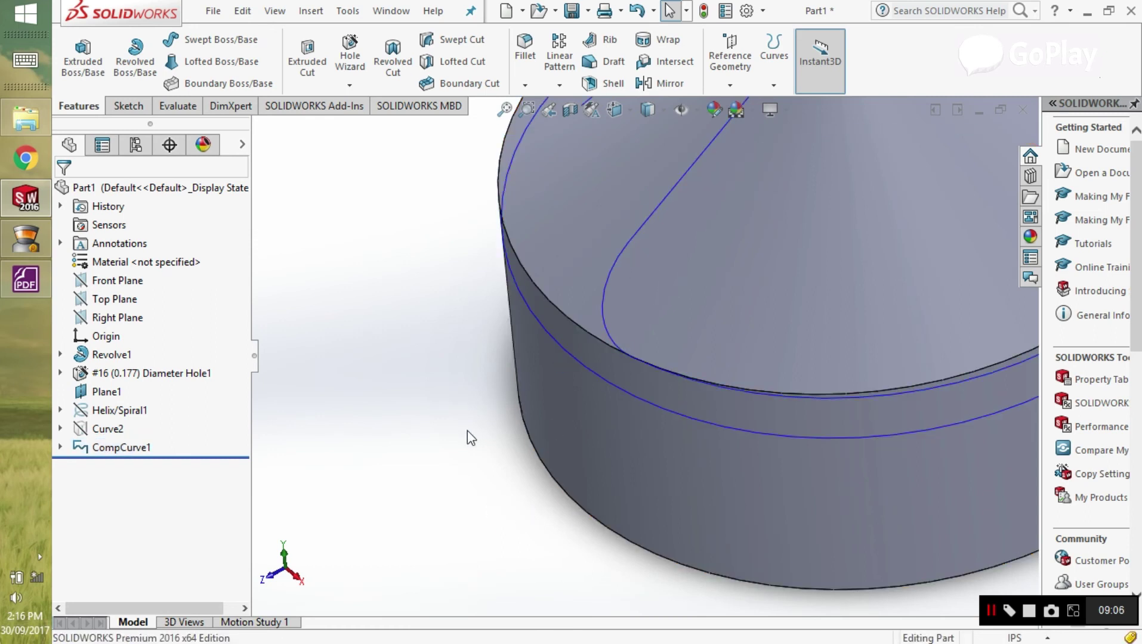
pyautogui.scroll(4, 667, 288)
pyautogui.click(677, 269)
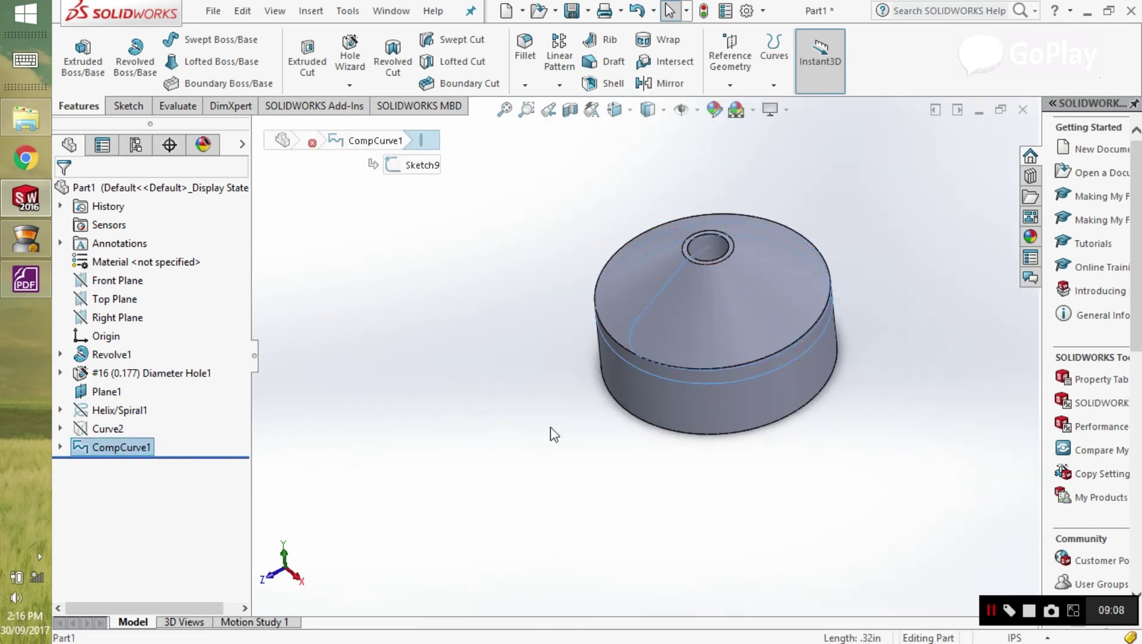
pyautogui.moveTo(547, 433); pyautogui.dragTo(847, 307, button='middle')
pyautogui.click(865, 313)
pyautogui.press('f')
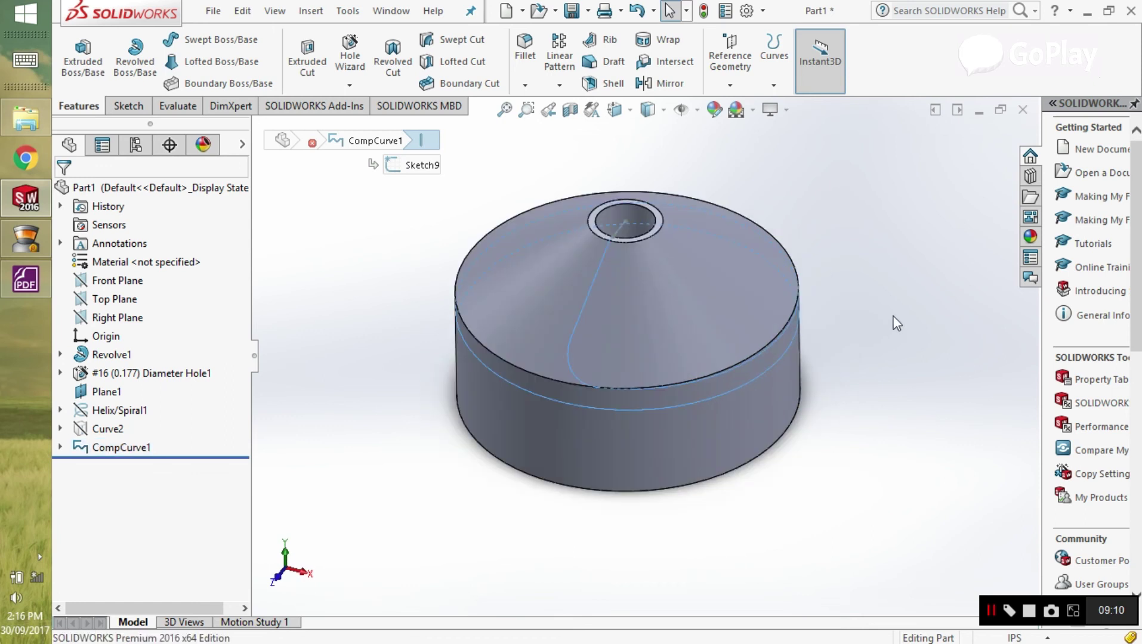
# - Examine the groove width, radius and Detail B dimensions on the die's drawing page in the PDF, and return to the SOLIDWORKS part
pyautogui.click(13, 287)
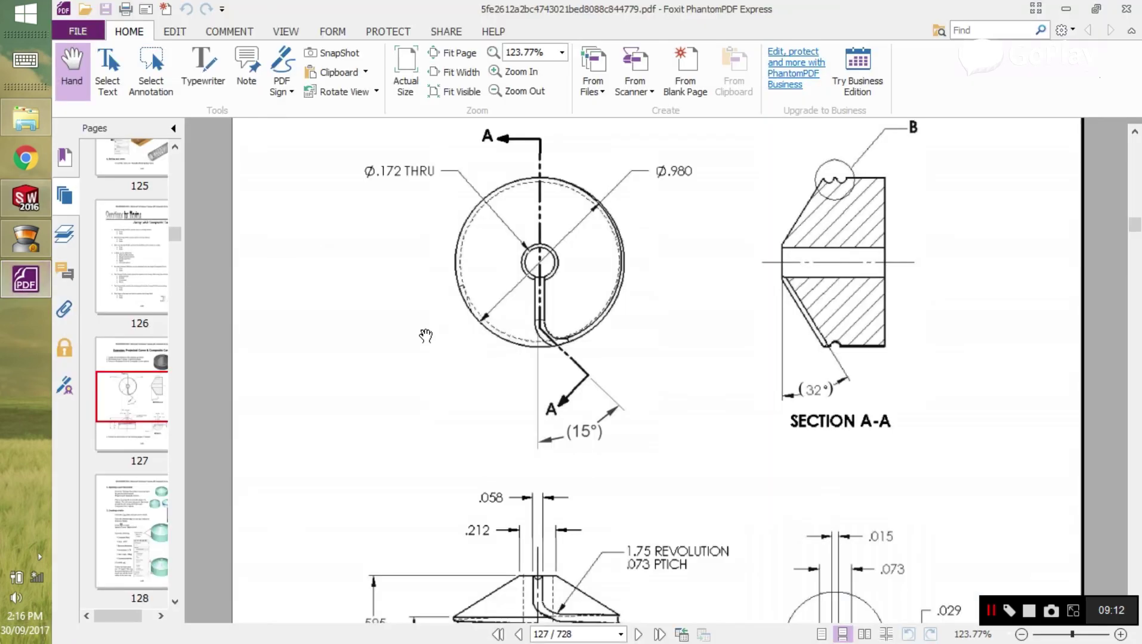
pyautogui.scroll(-5, 800, 367)
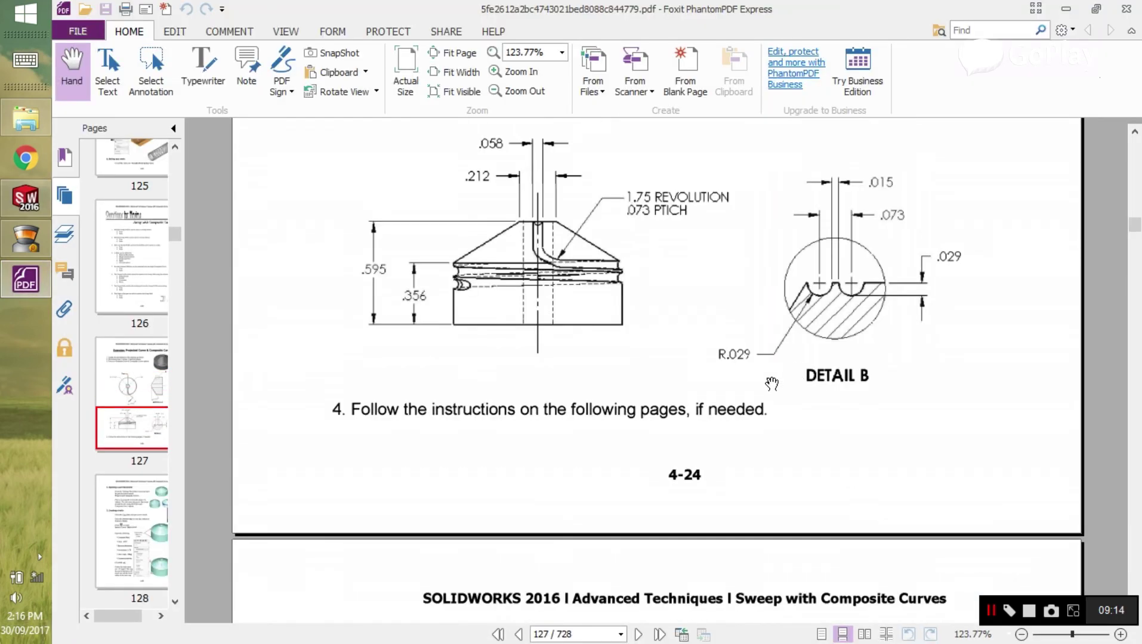
pyautogui.scroll(-2, 771, 383)
pyautogui.scroll(3, 711, 448)
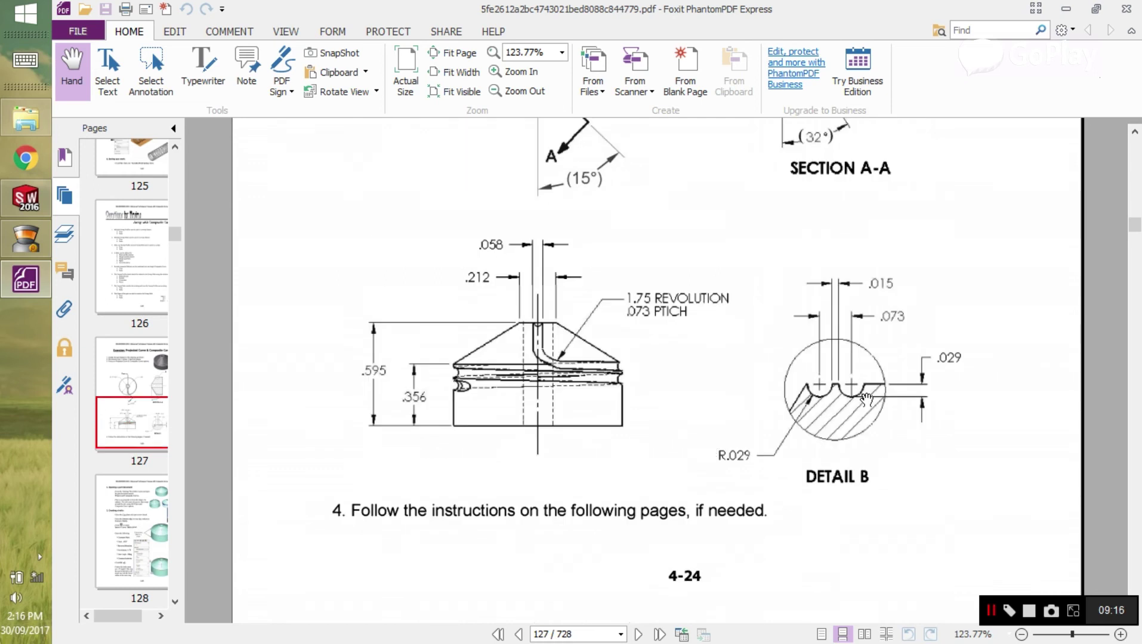
pyautogui.scroll(4, 847, 415)
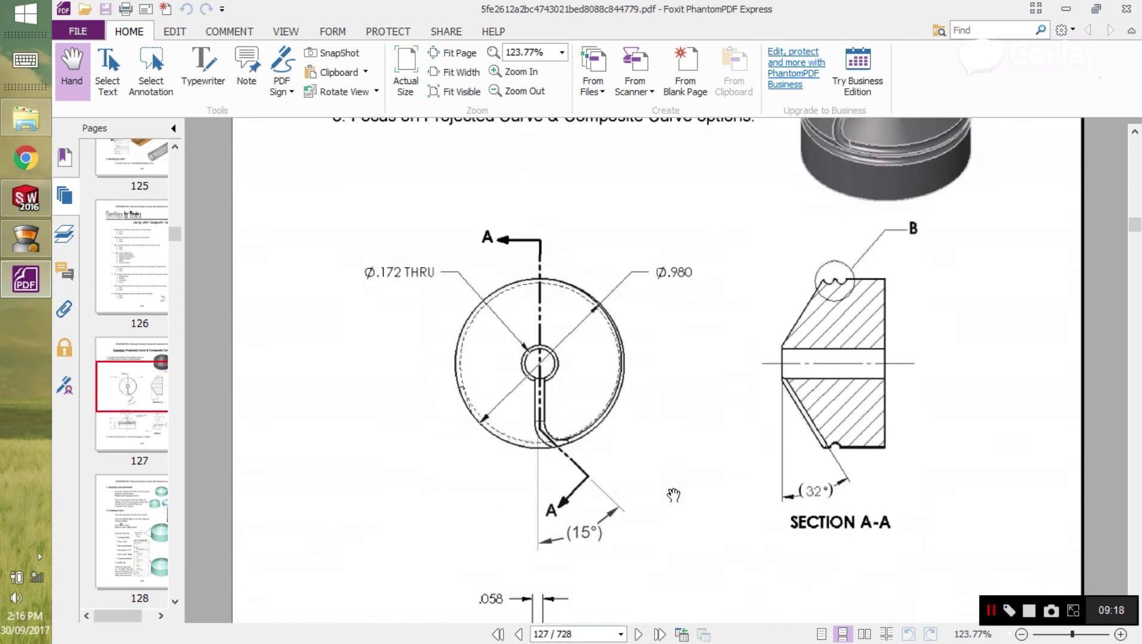
pyautogui.scroll(-2, 673, 495)
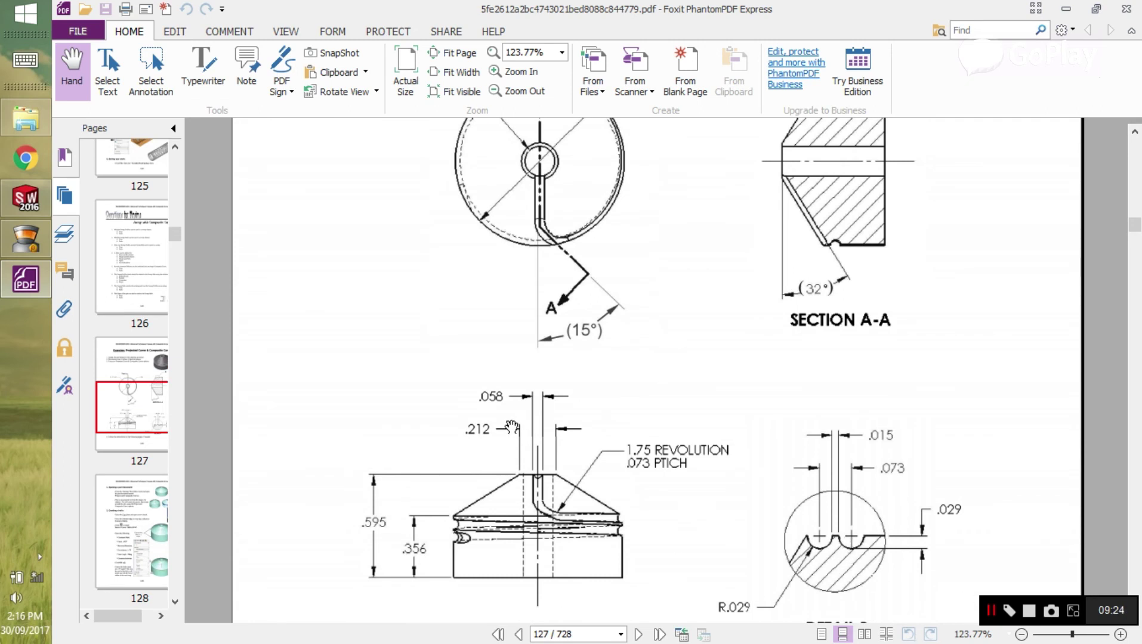
pyautogui.click(27, 279)
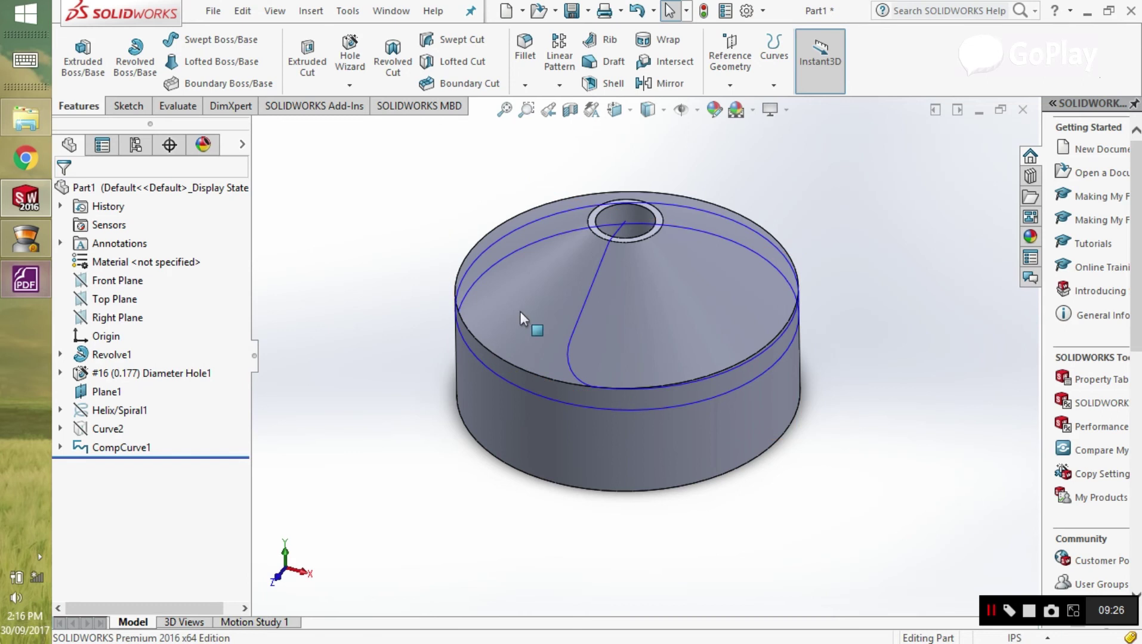
# - Start a new sketch on the Front Plane and orient the view normal to it
pyautogui.moveTo(522, 319); pyautogui.dragTo(402, 219, button='middle')
pyautogui.click(127, 106)
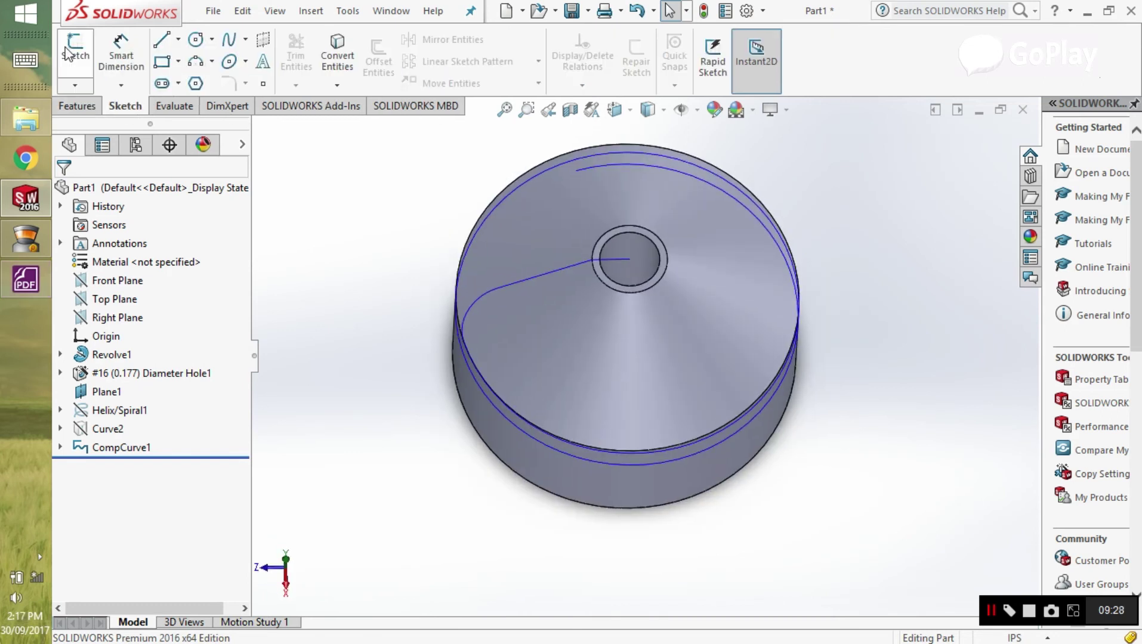
pyautogui.click(76, 48)
pyautogui.click(260, 129)
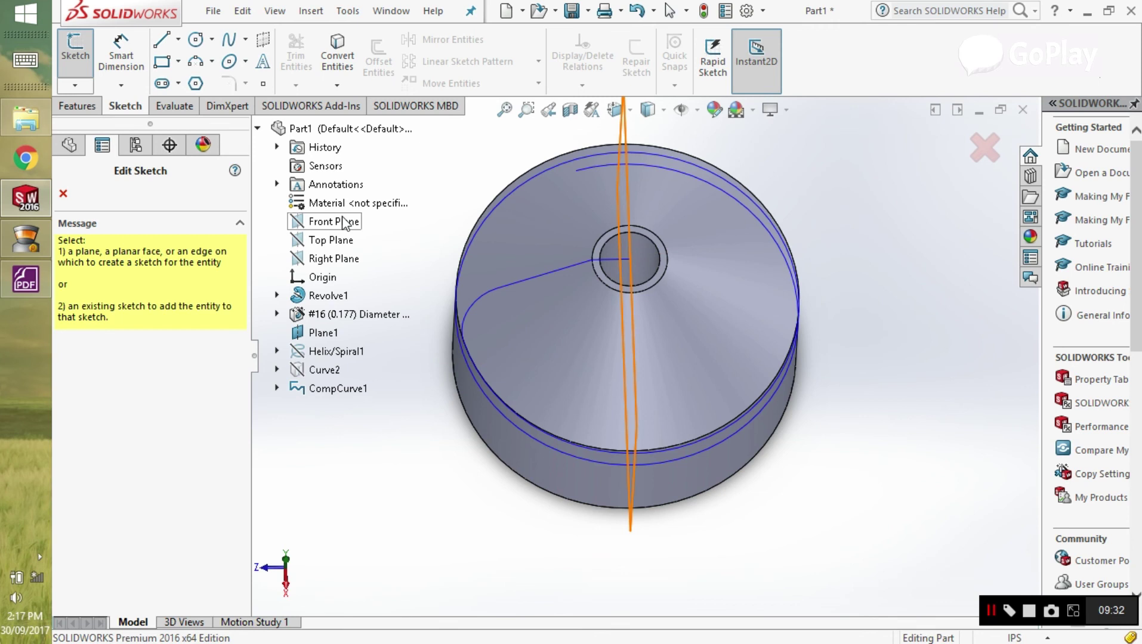
pyautogui.click(345, 224)
pyautogui.rightClick(120, 470)
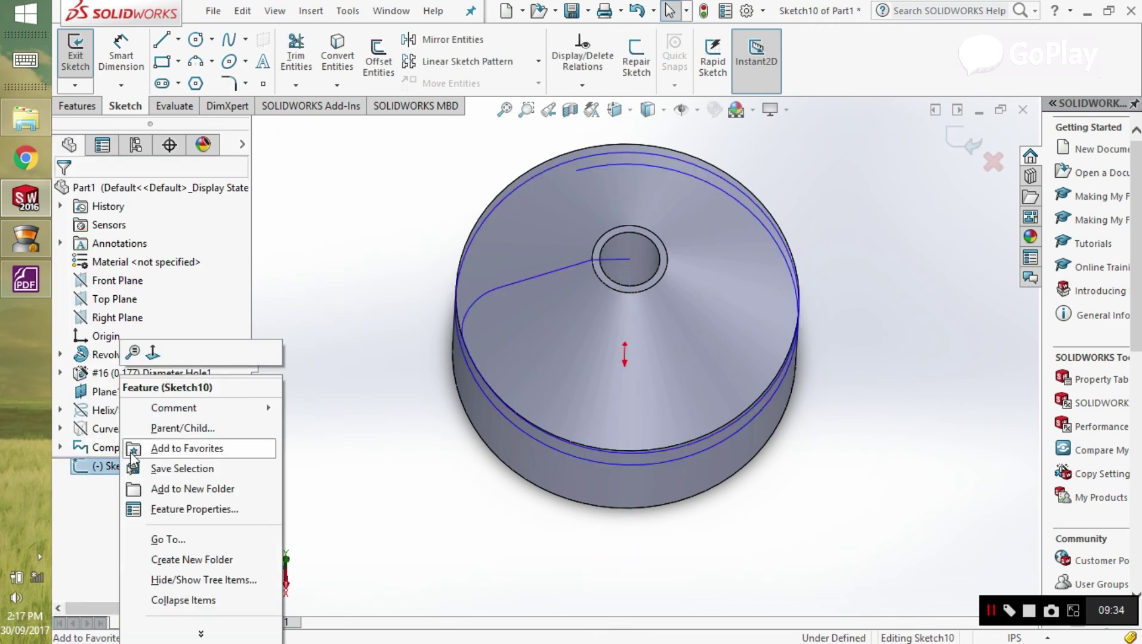
pyautogui.click(152, 349)
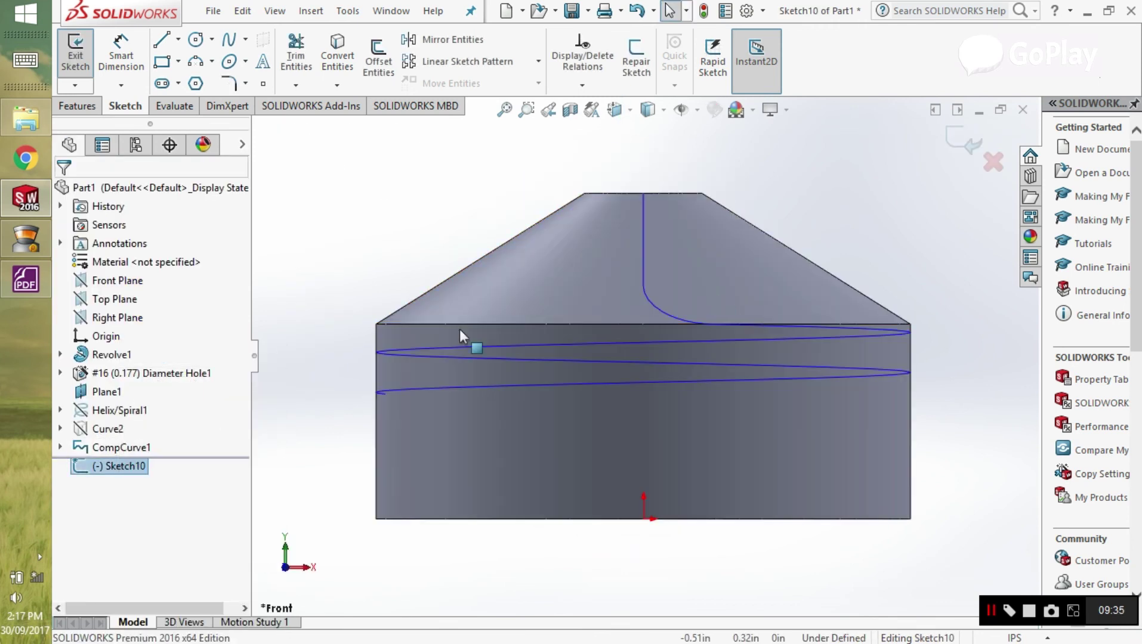
# - Sketch a circle with a radius of about 0.046 in centred on the composite curve's upper end at the cone's top
pyautogui.click(196, 39)
pyautogui.click(643, 192)
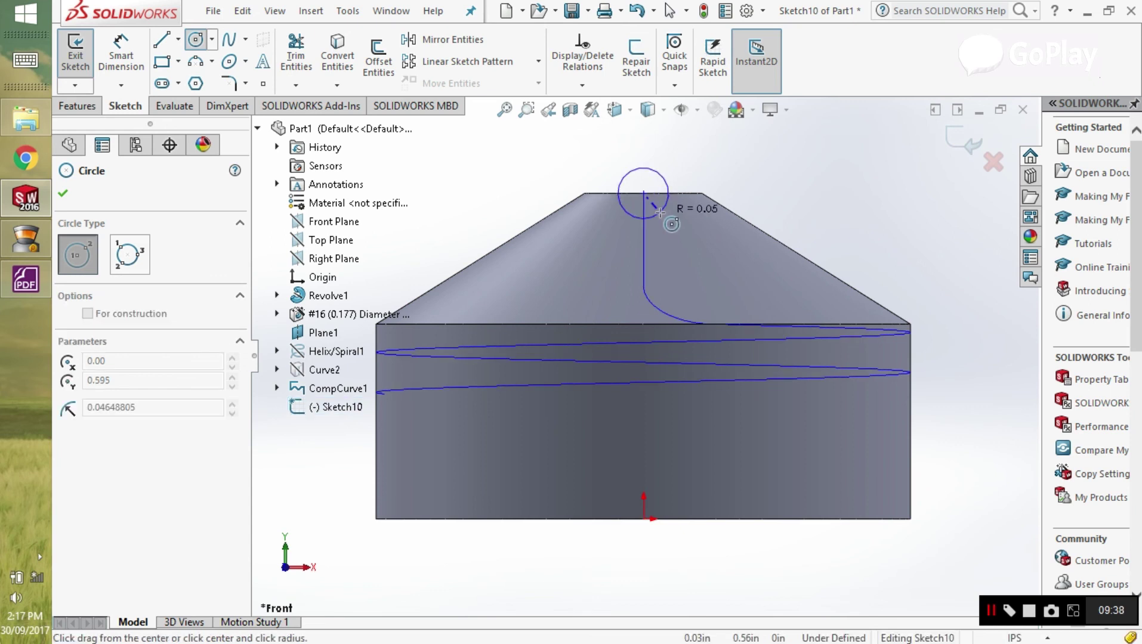
pyautogui.click(663, 208)
pyautogui.click(67, 203)
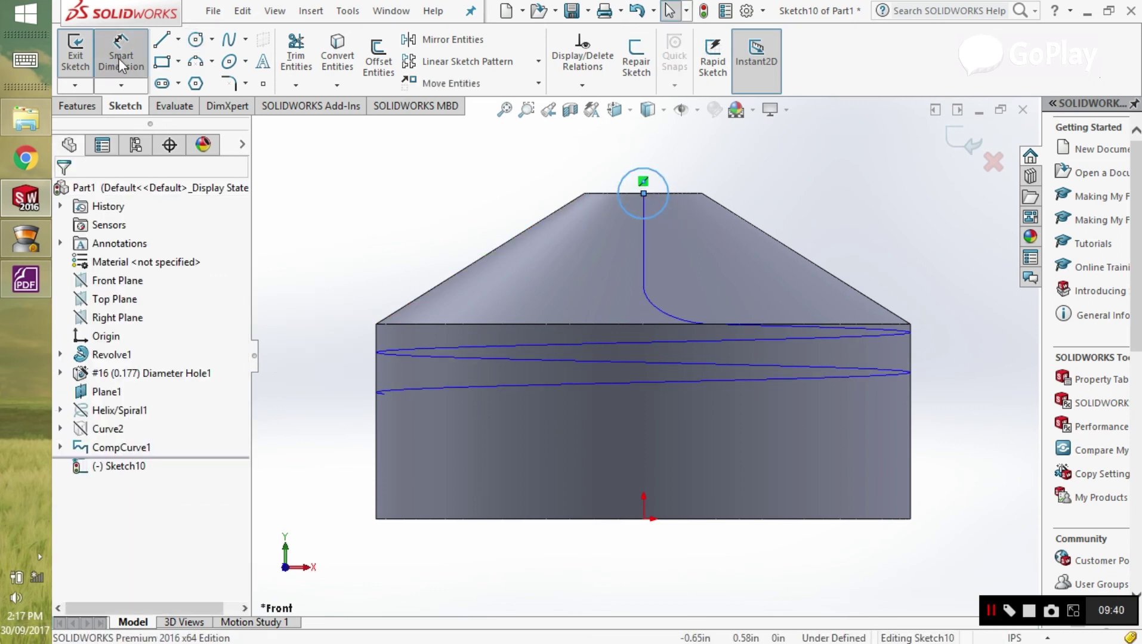
# - Dimension the circle's diameter and set it to 0.058 in
pyautogui.click(121, 57)
pyautogui.click(660, 212)
pyautogui.click(729, 182)
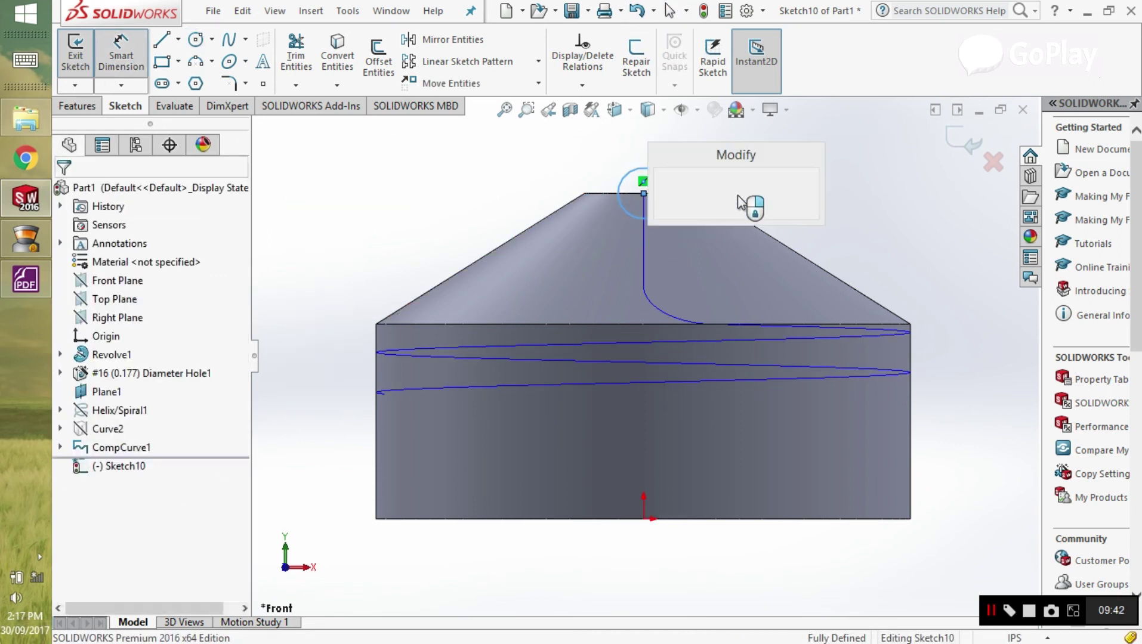
pyautogui.write('0.058')
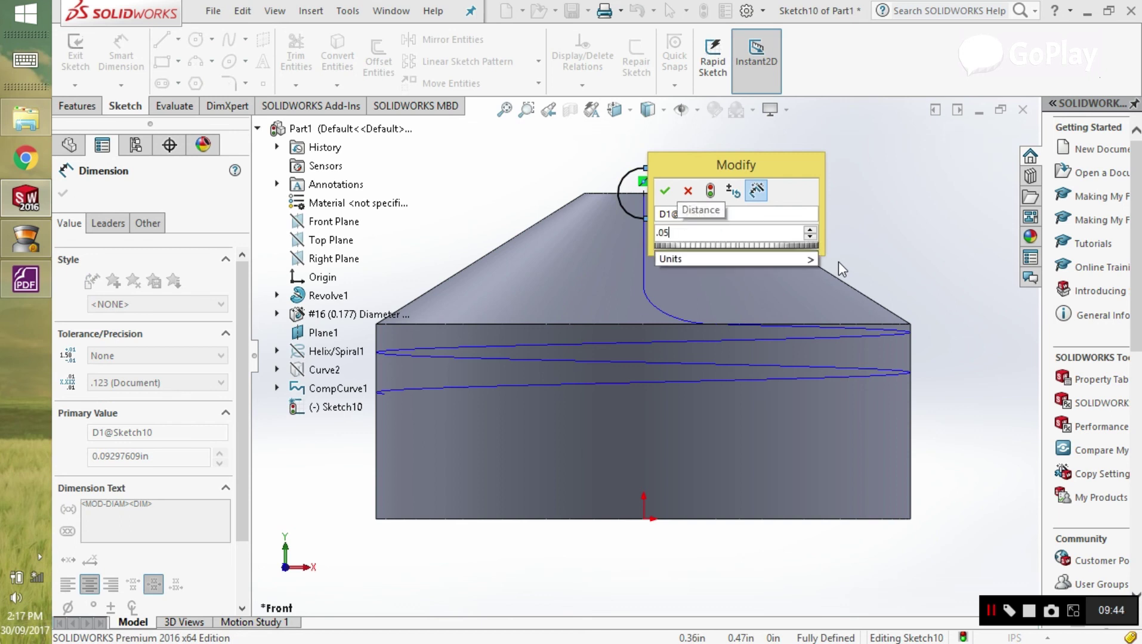
pyautogui.press('Return')
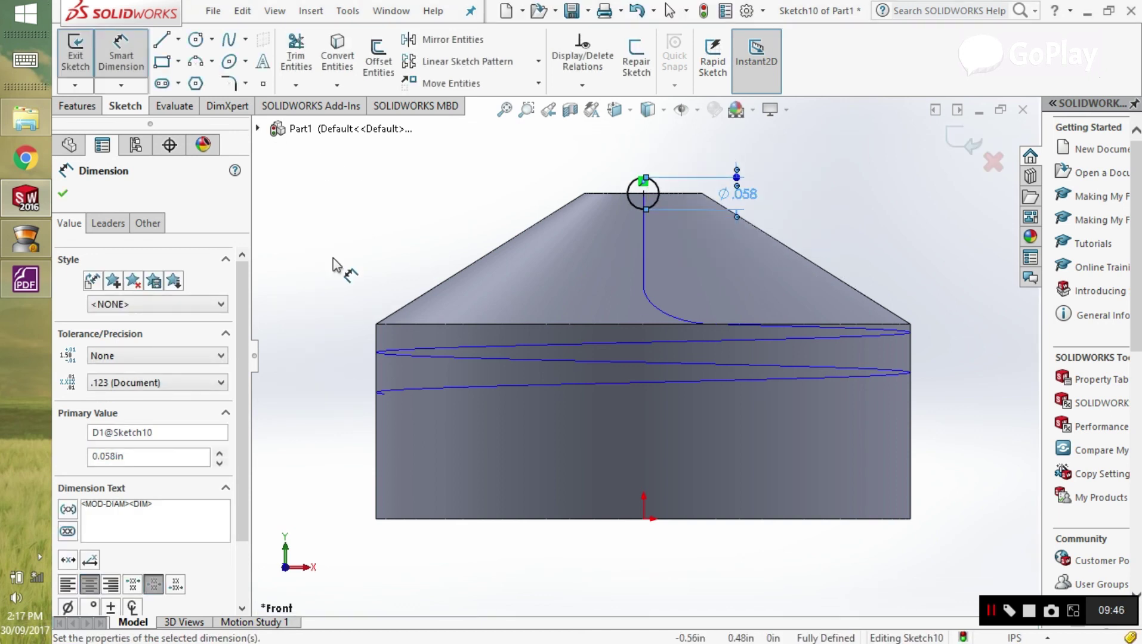
pyautogui.click(62, 193)
# - Recheck the groove's dimensions in the PDF drawing and return to the SOLIDWORKS sketch
pyautogui.click(30, 287)
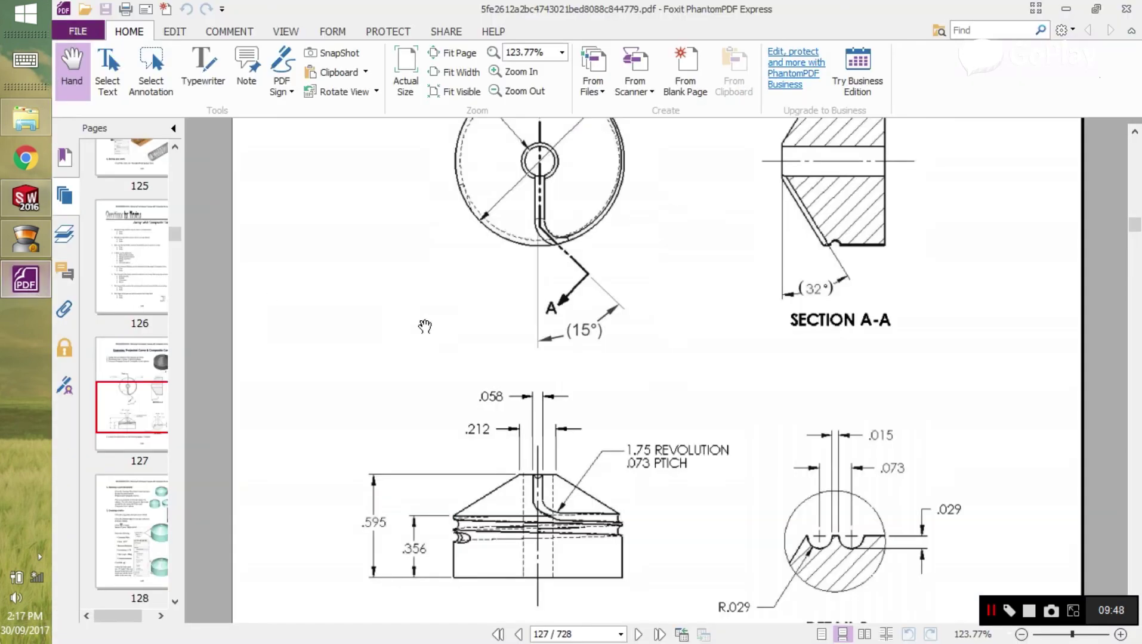
pyautogui.scroll(3, 637, 352)
pyautogui.scroll(-3, 571, 399)
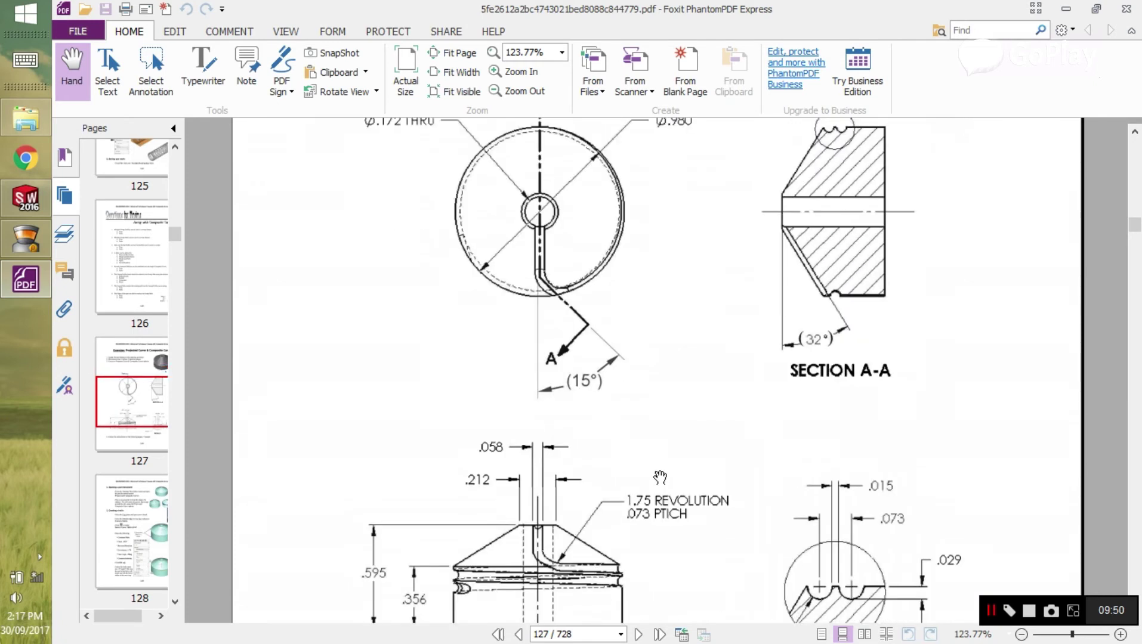
pyautogui.click(25, 197)
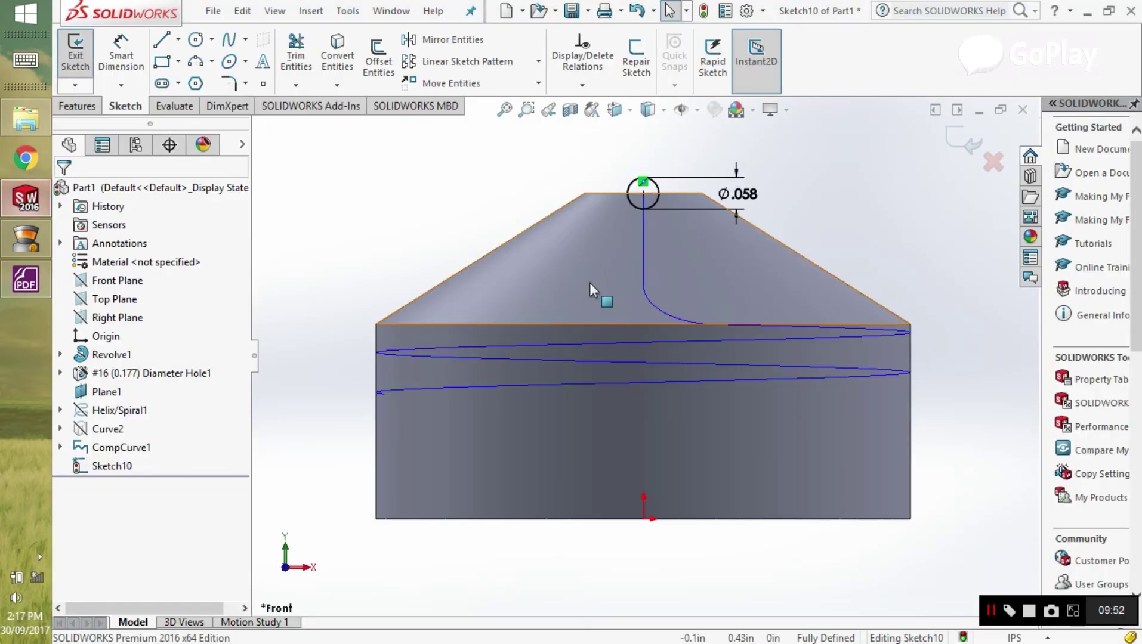
# - Exit the circle profile sketch and clear the selection
pyautogui.click(969, 143)
pyautogui.moveTo(792, 259); pyautogui.dragTo(850, 369, button='middle')
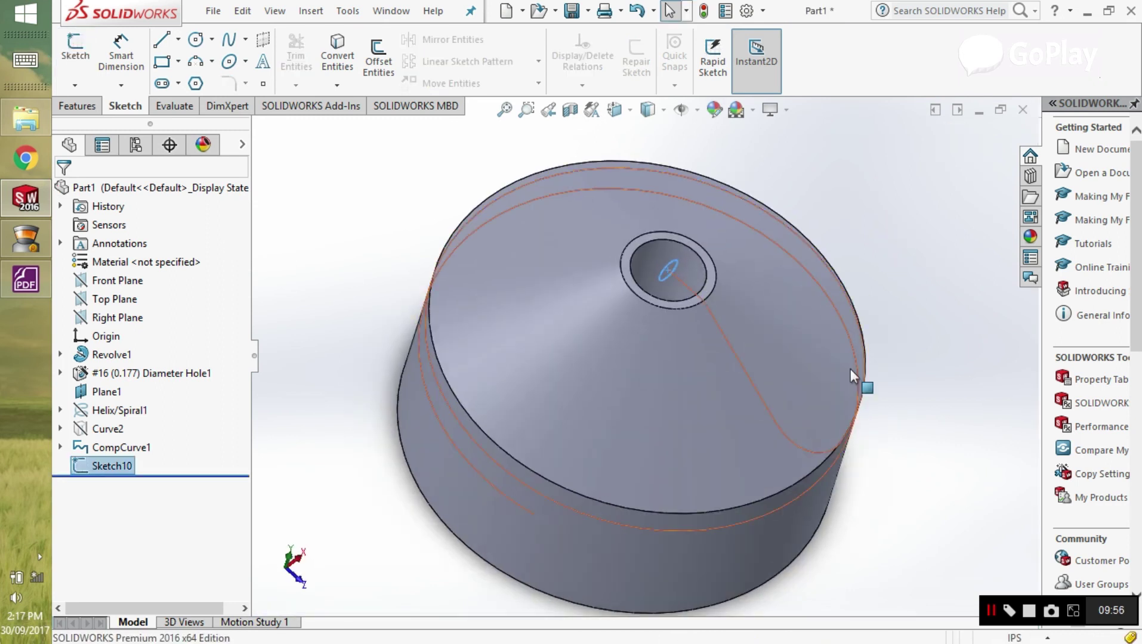
pyautogui.click(942, 332)
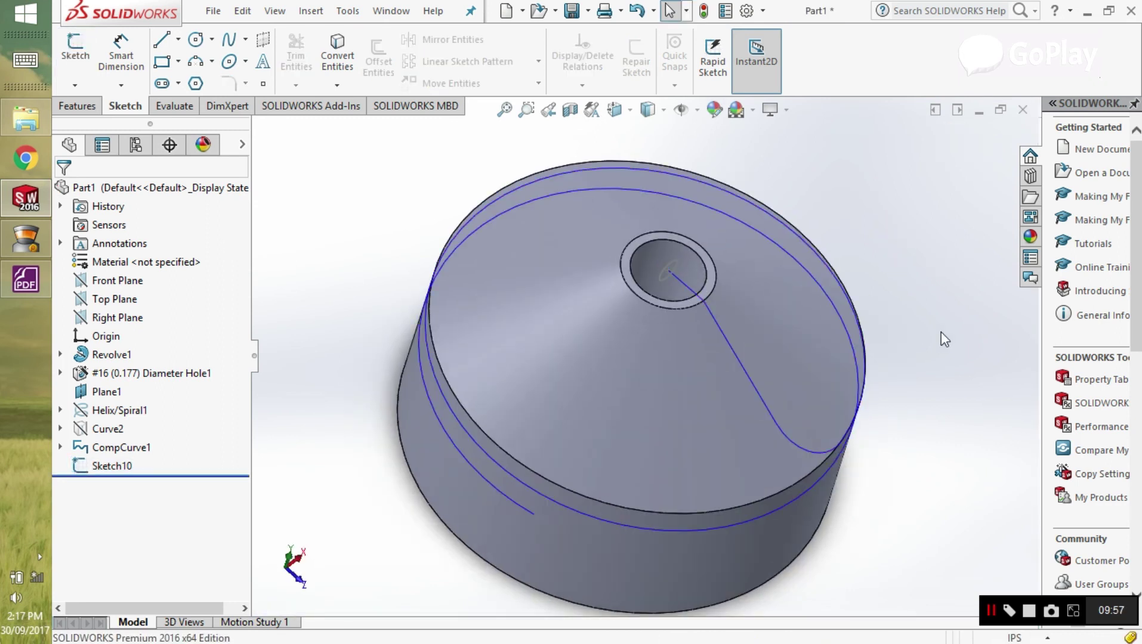
# - Create a Swept Cut using the circle sketch (Sketch10) as profile and the composite curve (CompCurve1) as path
pyautogui.click(86, 111)
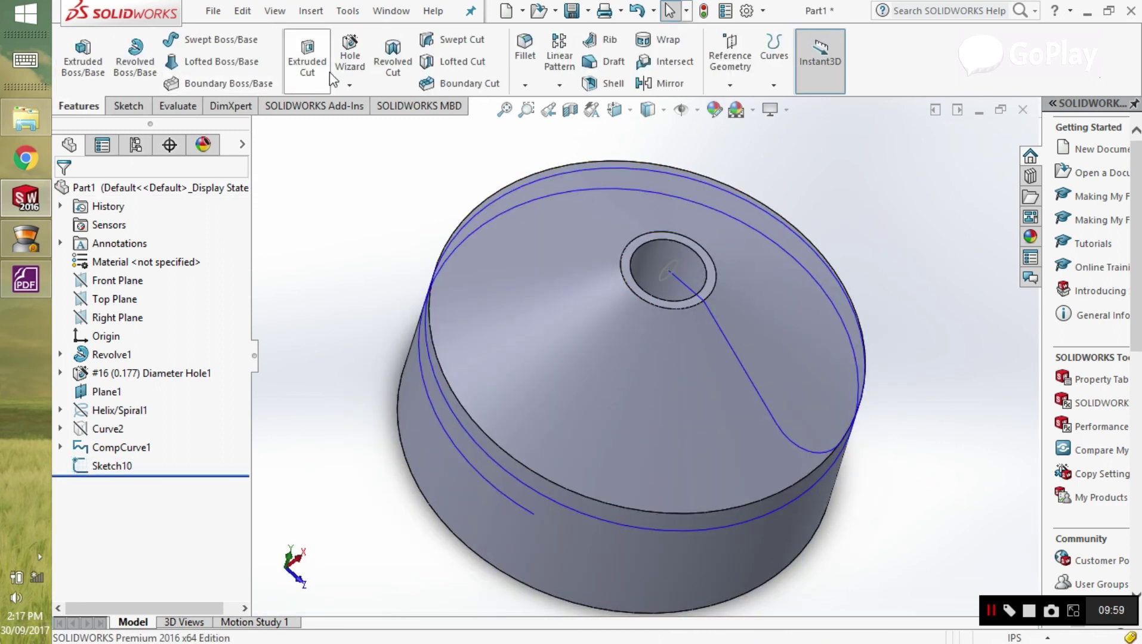
pyautogui.click(448, 45)
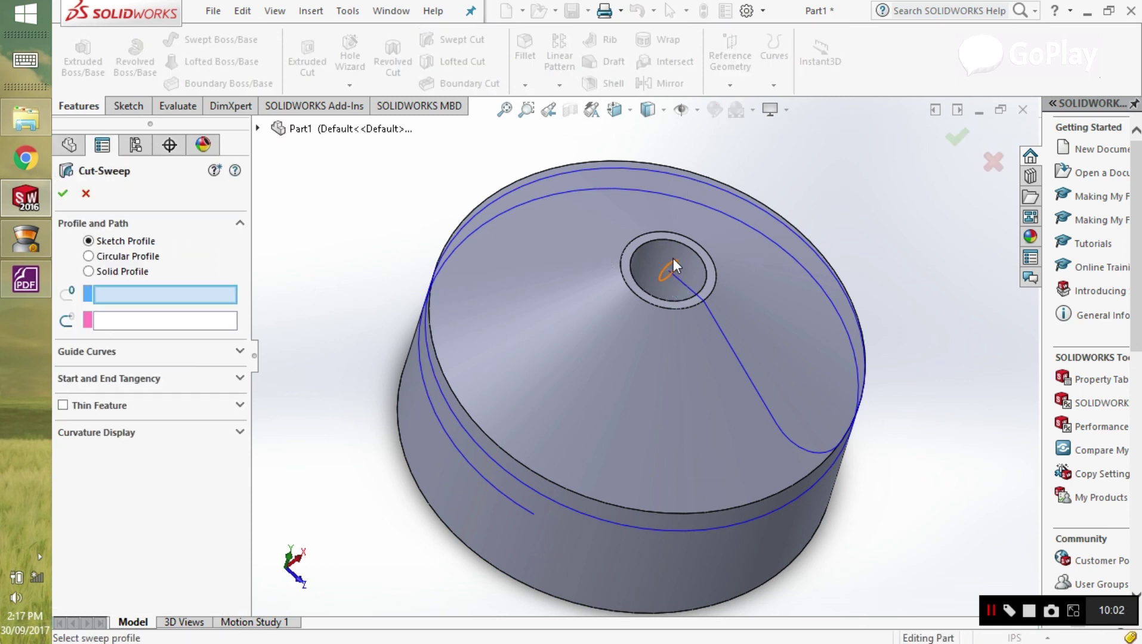
pyautogui.click(677, 263)
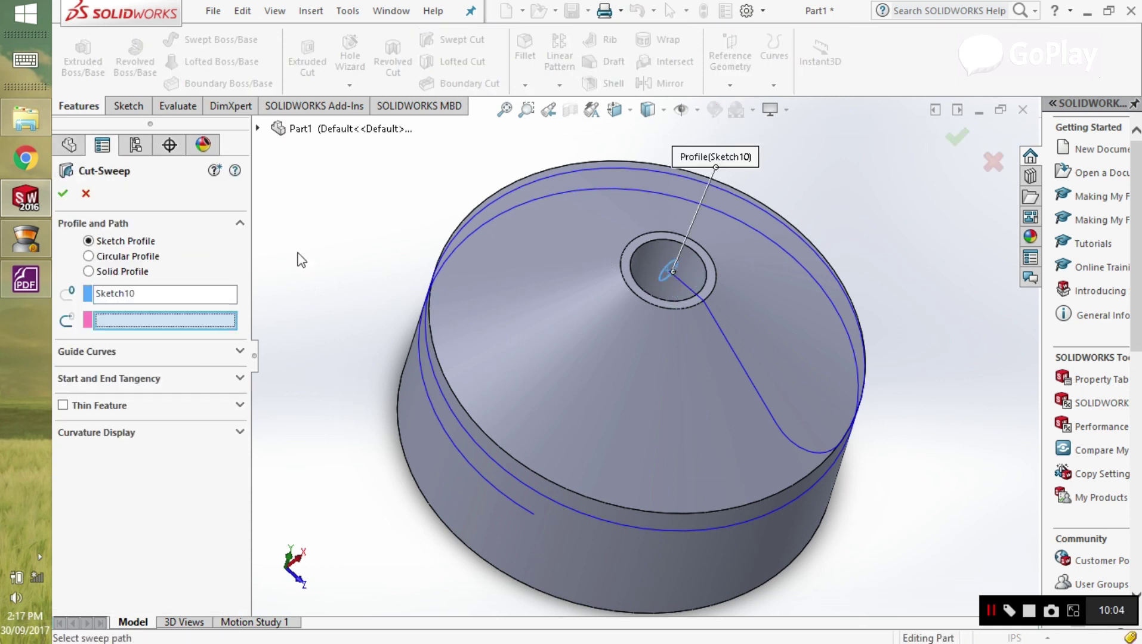
pyautogui.click(692, 292)
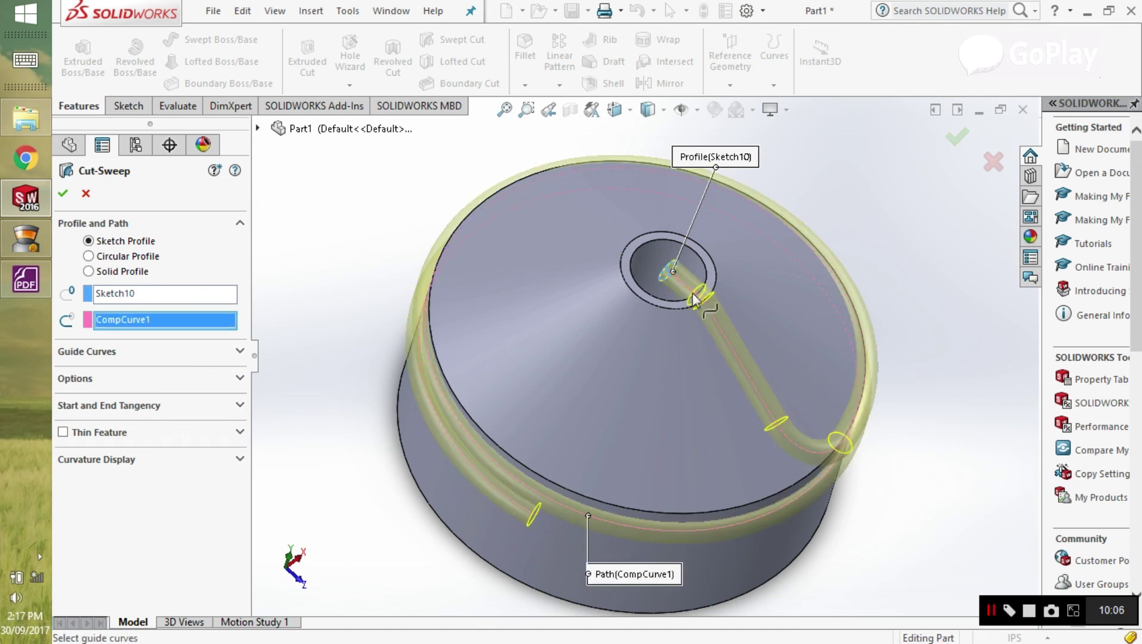
pyautogui.moveTo(448, 449); pyautogui.dragTo(655, 405, button='middle')
pyautogui.moveTo(700, 398); pyautogui.dragTo(406, 349, button='middle')
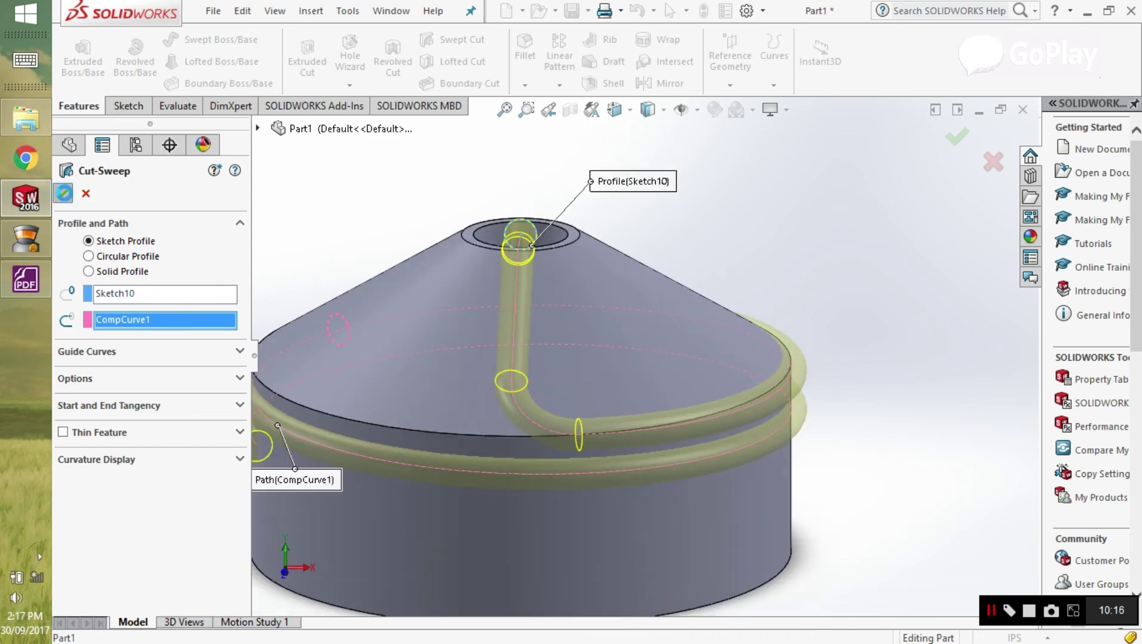
pyautogui.press('Return')
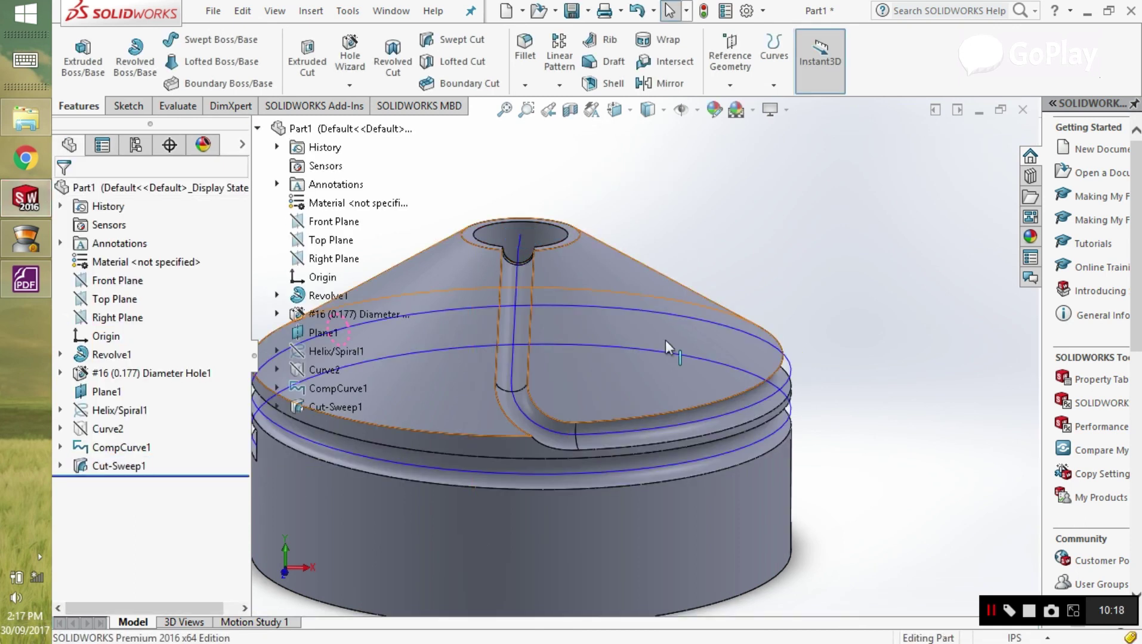
# - Hide the blue curve geometry in the graphics view so only the grooved body is displayed
pyautogui.moveTo(658, 369); pyautogui.dragTo(782, 216, button='middle')
pyautogui.scroll(5, 542, 349)
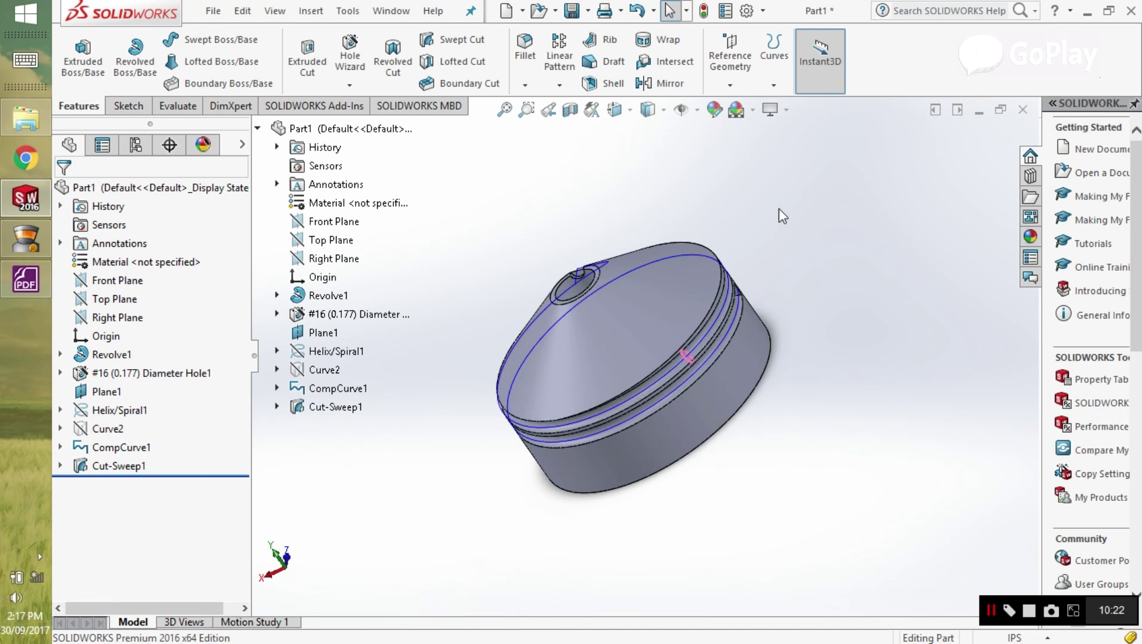
pyautogui.click(696, 110)
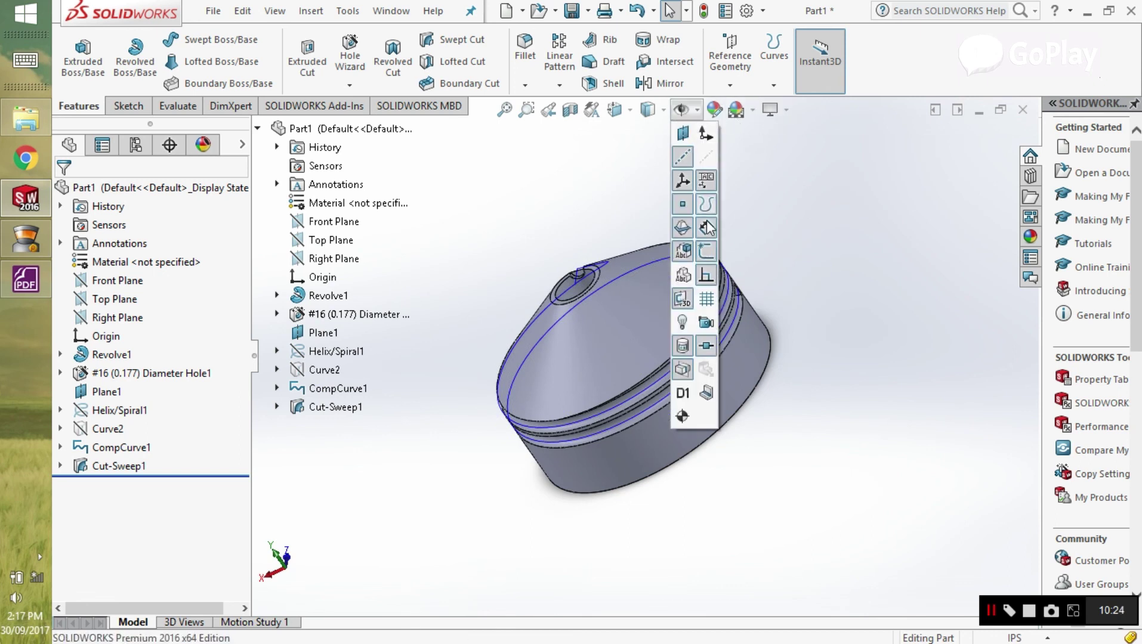
pyautogui.click(707, 251)
# - Start a sketch on the flat semicircular face where the groove ends on the cylindrical side
pyautogui.moveTo(831, 286); pyautogui.dragTo(749, 208, button='middle')
pyautogui.scroll(-5, 732, 372)
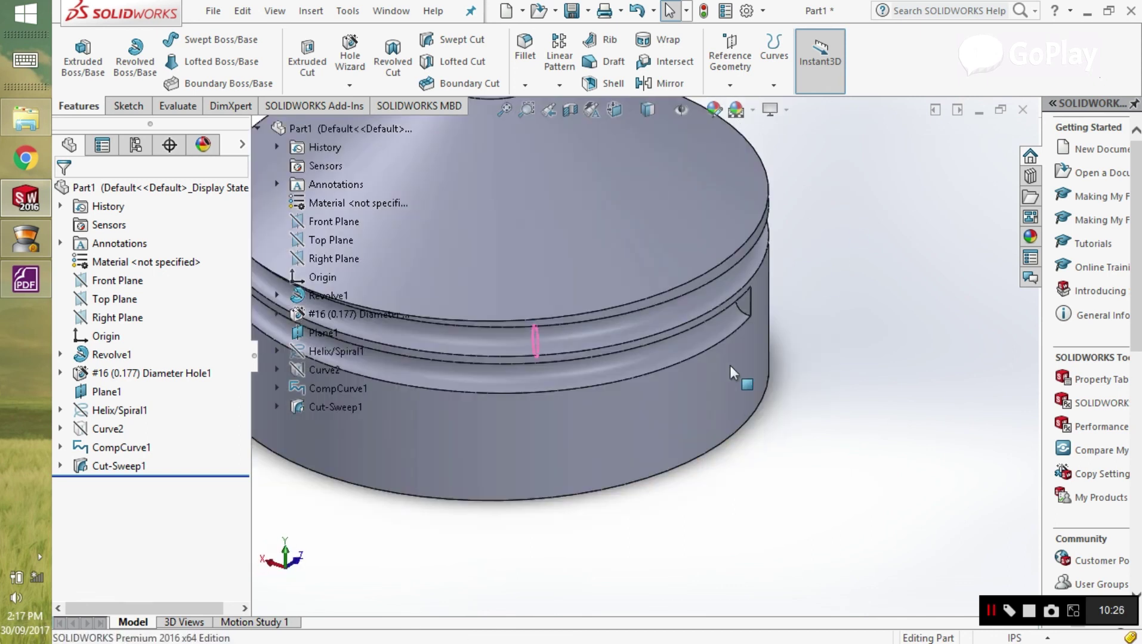
pyautogui.scroll(-3, 733, 373)
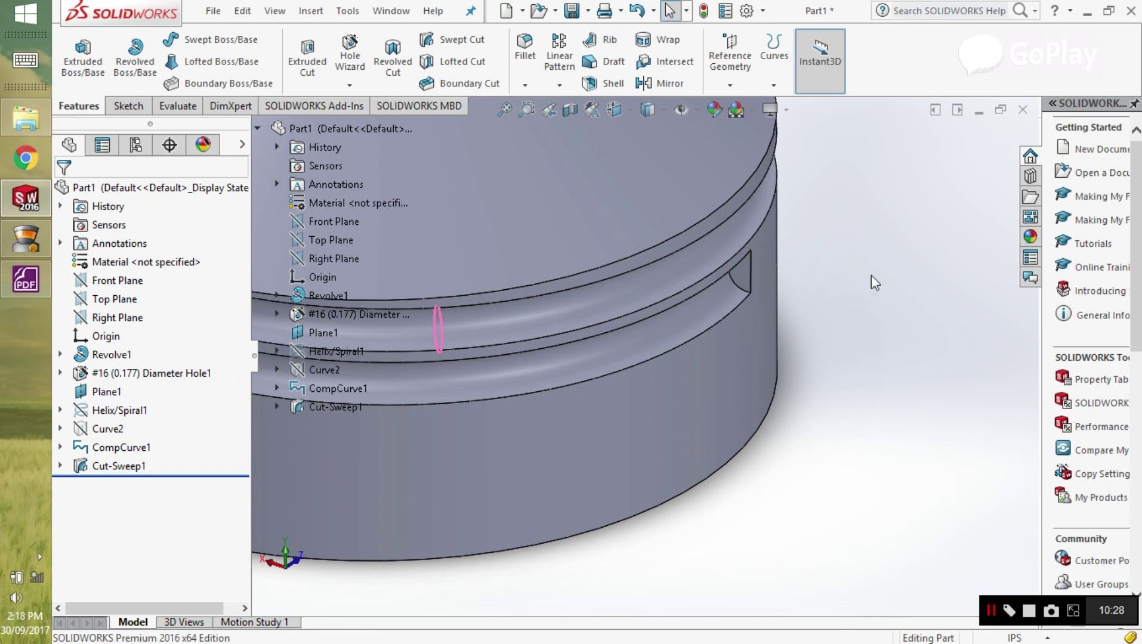
pyautogui.moveTo(875, 282); pyautogui.dragTo(215, 123, button='middle')
pyautogui.click(126, 106)
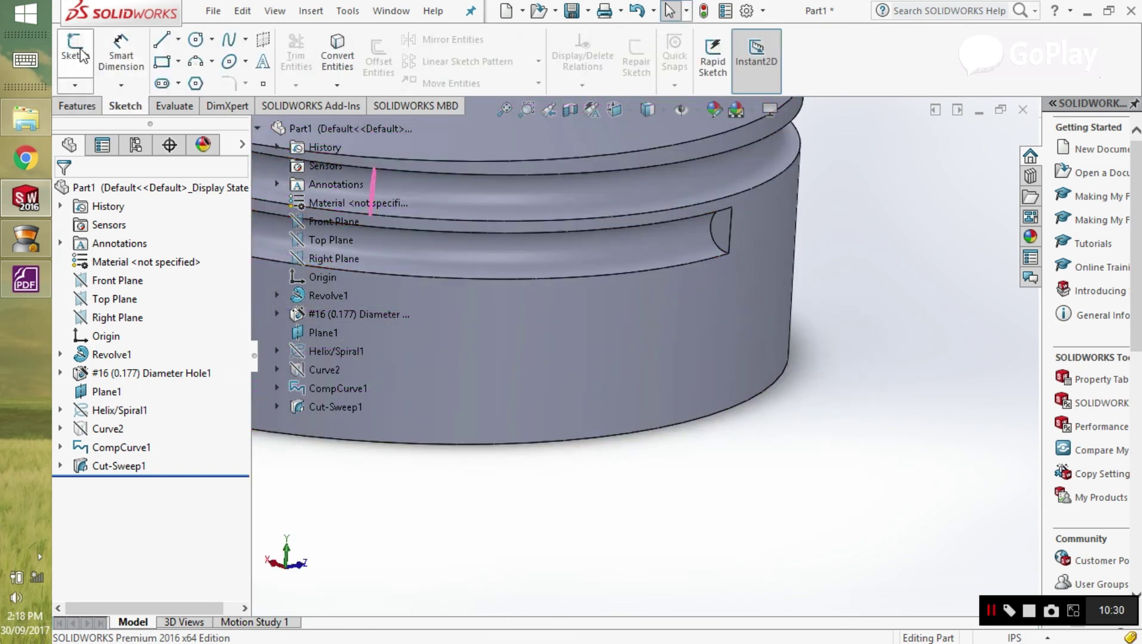
pyautogui.click(75, 47)
pyautogui.click(728, 234)
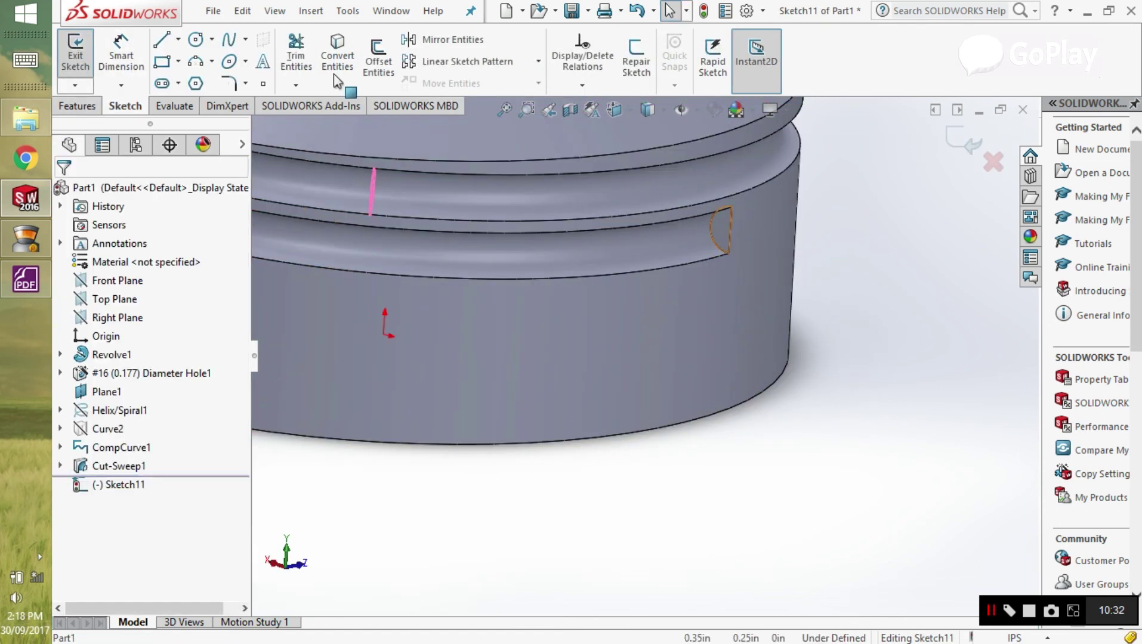
# - Sketch a circle of 0.029 in radius centred on the straight edge of the groove's end face, matching its arc
pyautogui.click(196, 40)
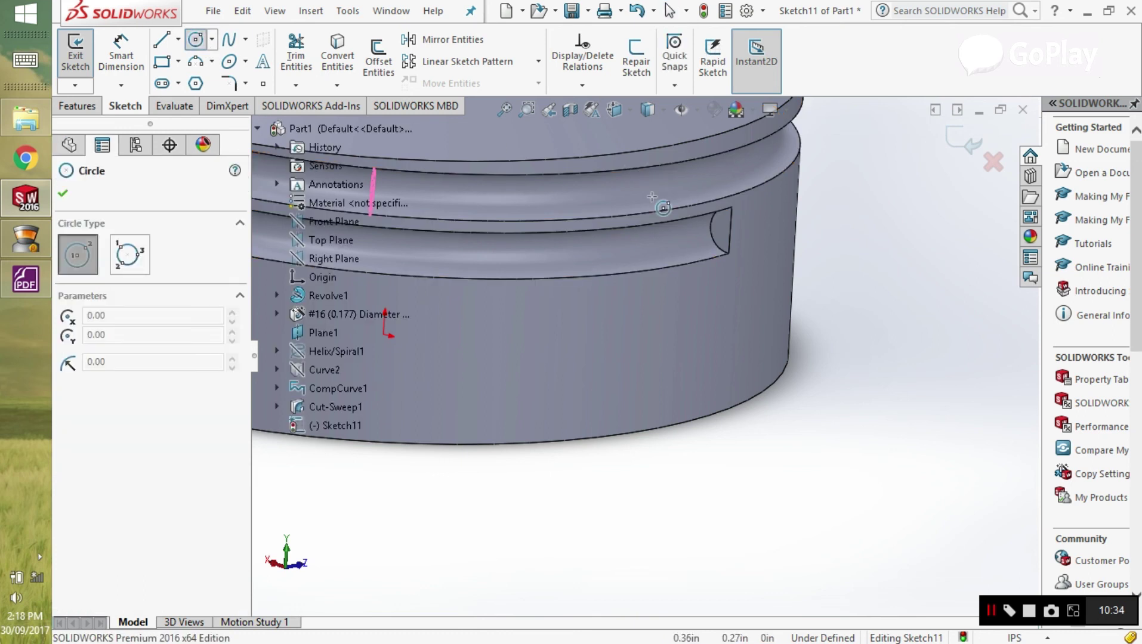
pyautogui.click(728, 233)
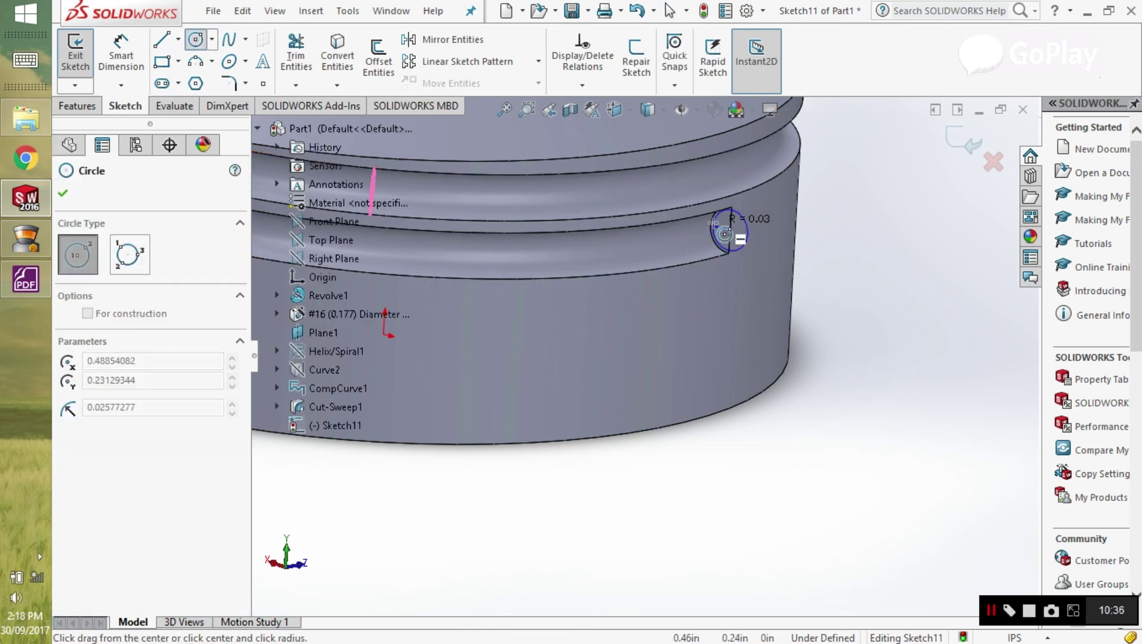
pyautogui.click(736, 234)
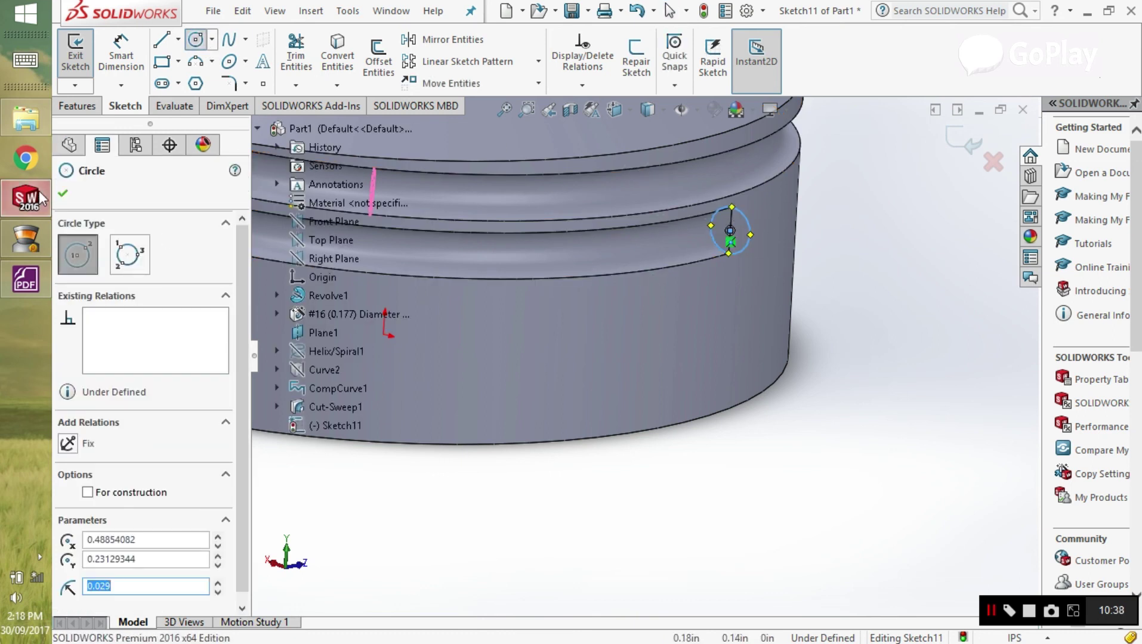
# - Extrude-cut the circle sketch blind to a depth of 0.36 in, running the groove's end out through the cylindrical side
pyautogui.click(62, 193)
pyautogui.click(93, 111)
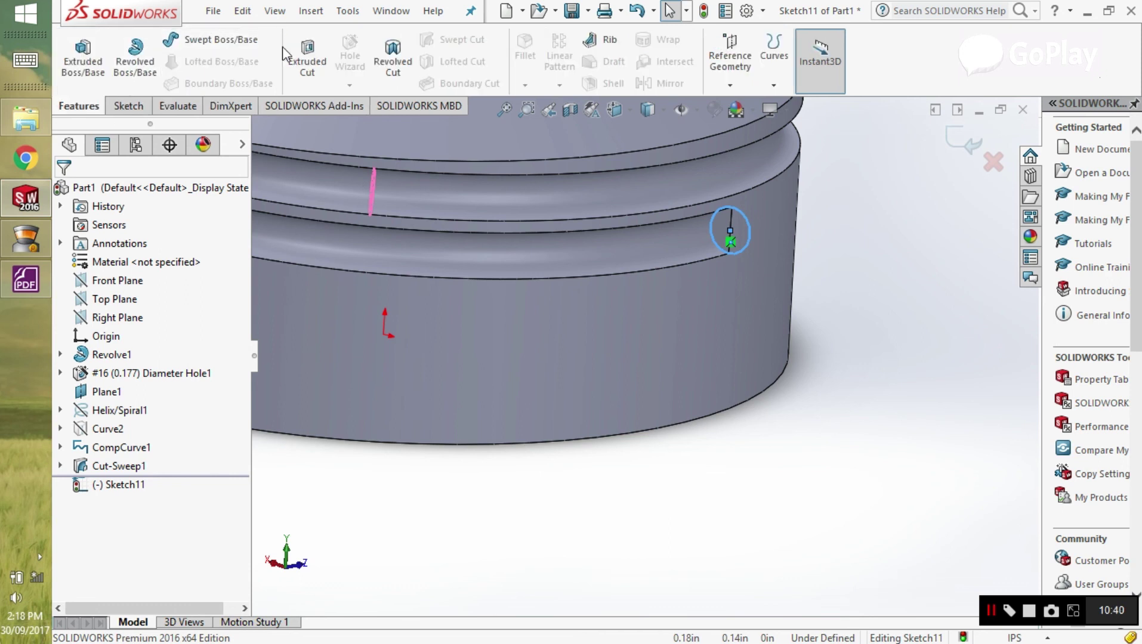
pyautogui.click(307, 58)
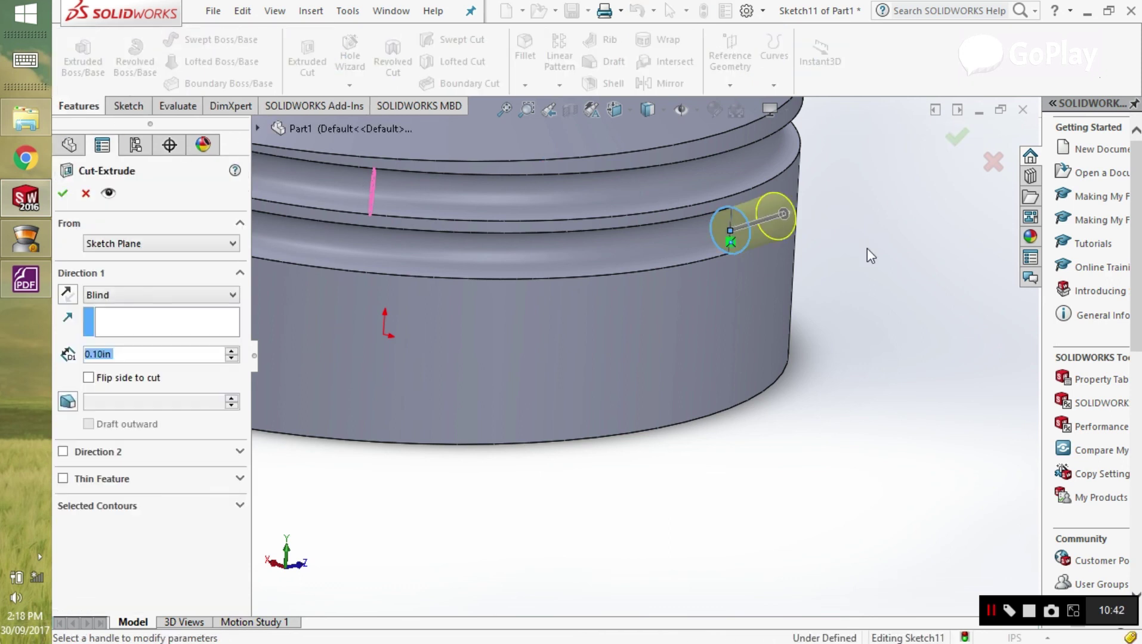
pyautogui.moveTo(867, 248); pyautogui.dragTo(793, 227, button='middle')
pyautogui.moveTo(775, 230); pyautogui.dragTo(931, 200)
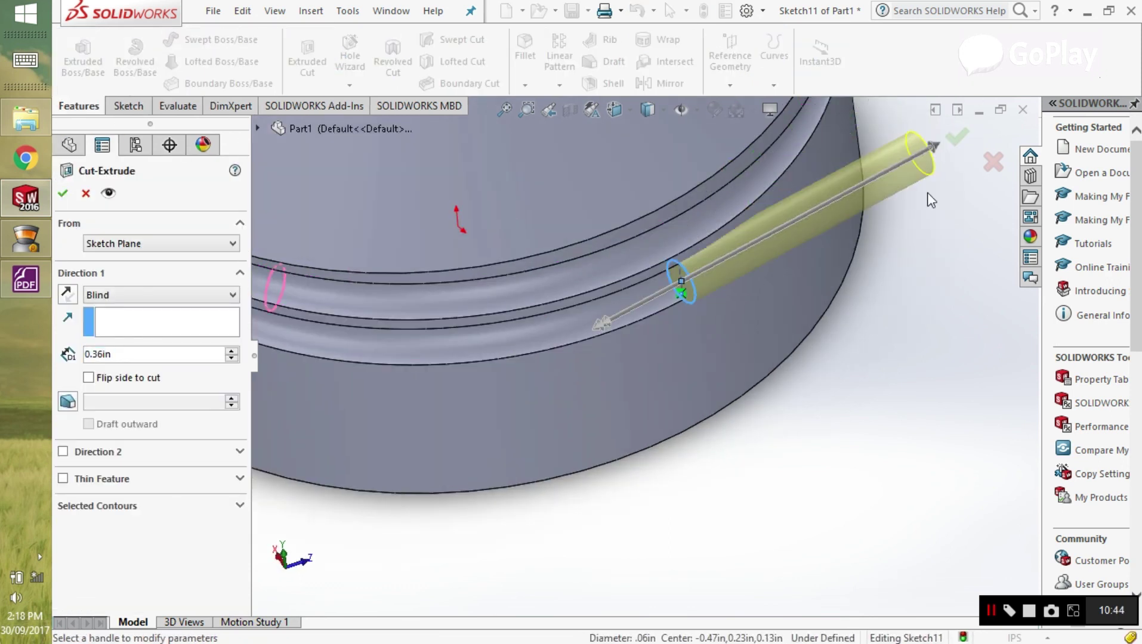
pyautogui.click(957, 137)
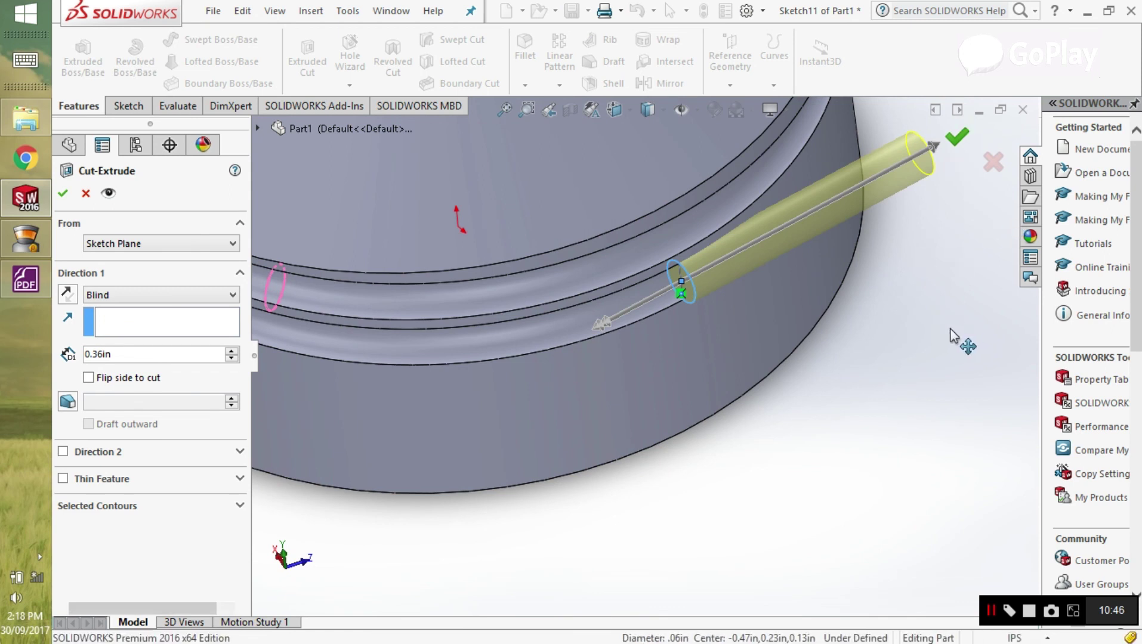
pyautogui.scroll(5, 887, 319)
pyautogui.moveTo(887, 319); pyautogui.dragTo(630, 311, button='middle')
pyautogui.scroll(-5, 508, 238)
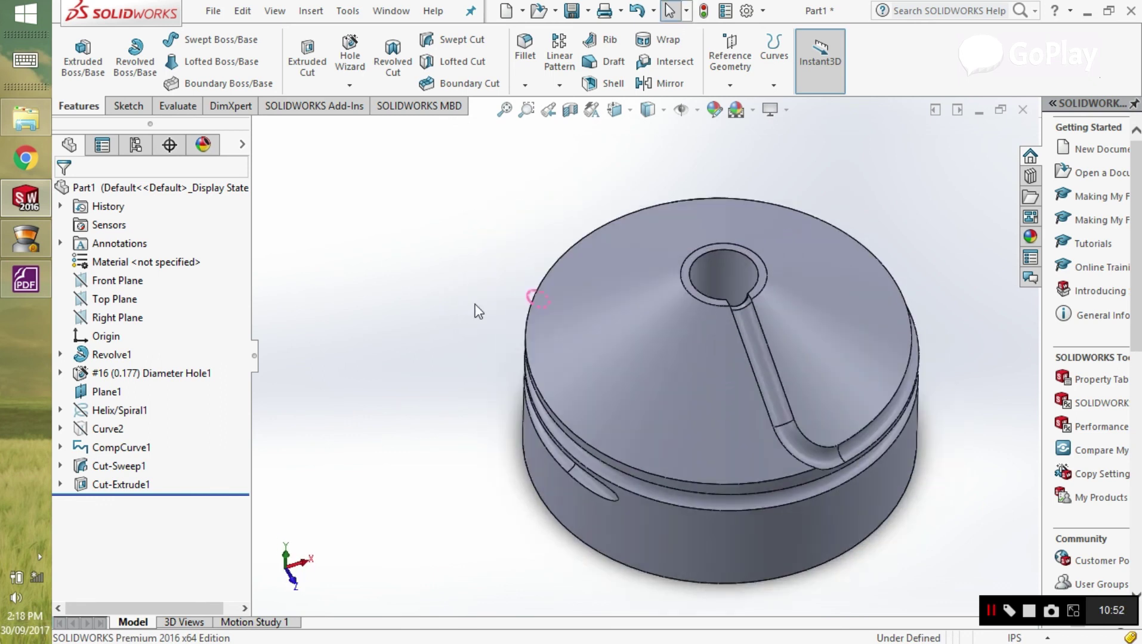
# - Switch to Foxit PhantomPDF and review the Projected Curve & Composite Curve exercise on page 127, including its rendered part and drawing views
pyautogui.click(3, 291)
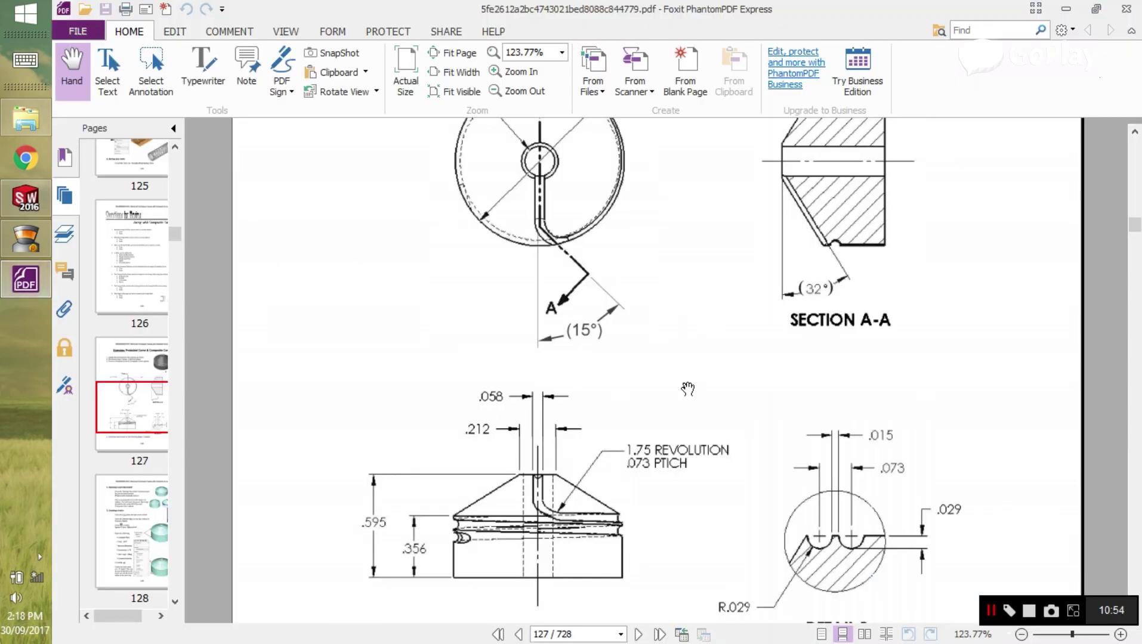
pyautogui.scroll(3, 656, 382)
pyautogui.scroll(-4, 666, 319)
pyautogui.scroll(9, 912, 312)
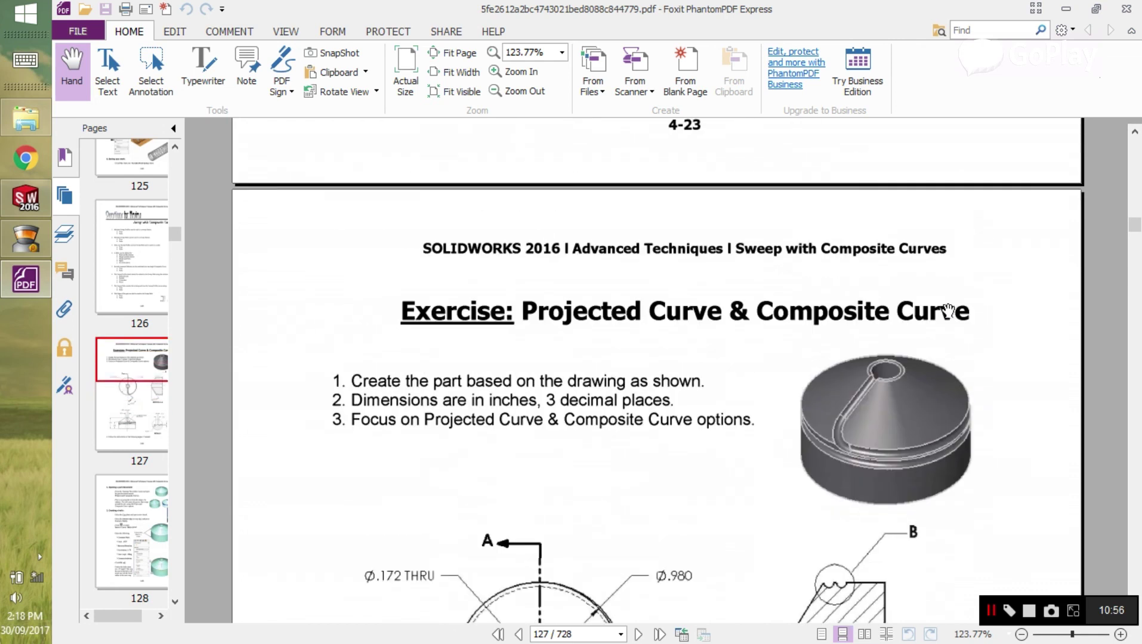
pyautogui.scroll(-3, 919, 358)
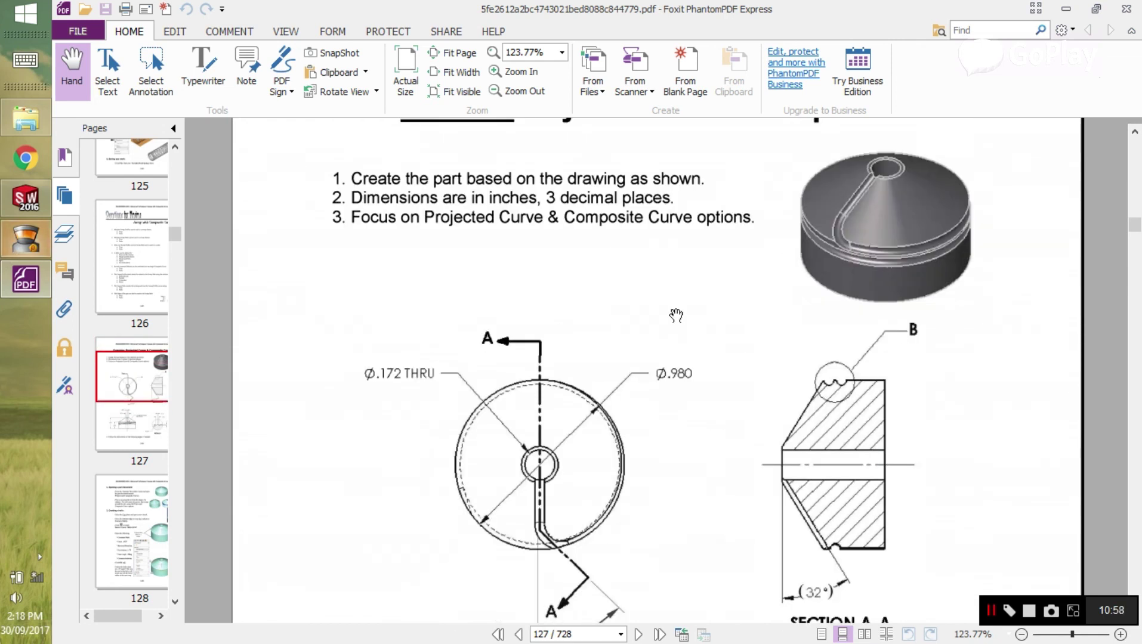
pyautogui.scroll(-4, 676, 316)
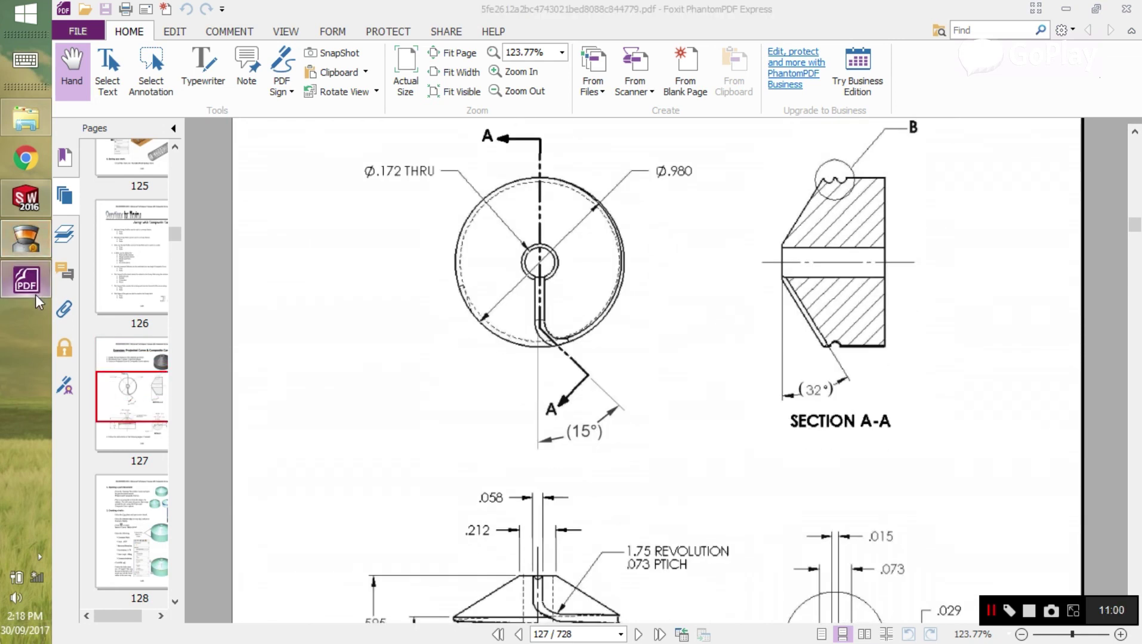
pyautogui.scroll(-3, 523, 346)
# - Return to SOLIDWORKS and inspect the die from several sides, including the groove's junction with the central hole and its helical turns
pyautogui.click(12, 200)
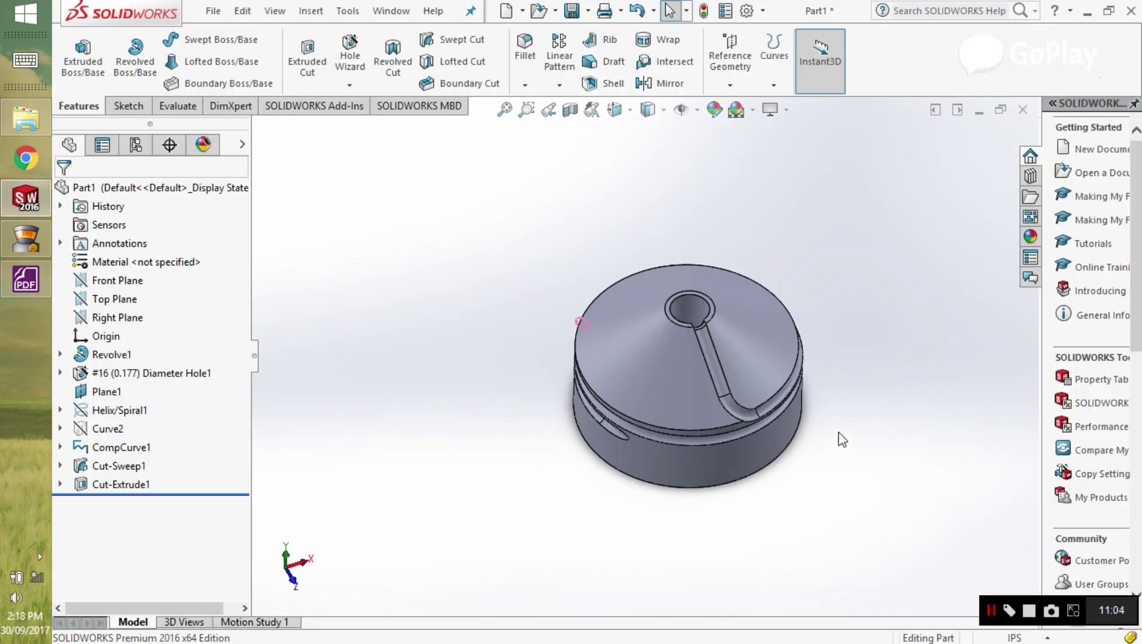
pyautogui.moveTo(838, 433); pyautogui.dragTo(715, 380, button='middle')
pyautogui.scroll(-5, 603, 395)
pyautogui.scroll(5, 600, 388)
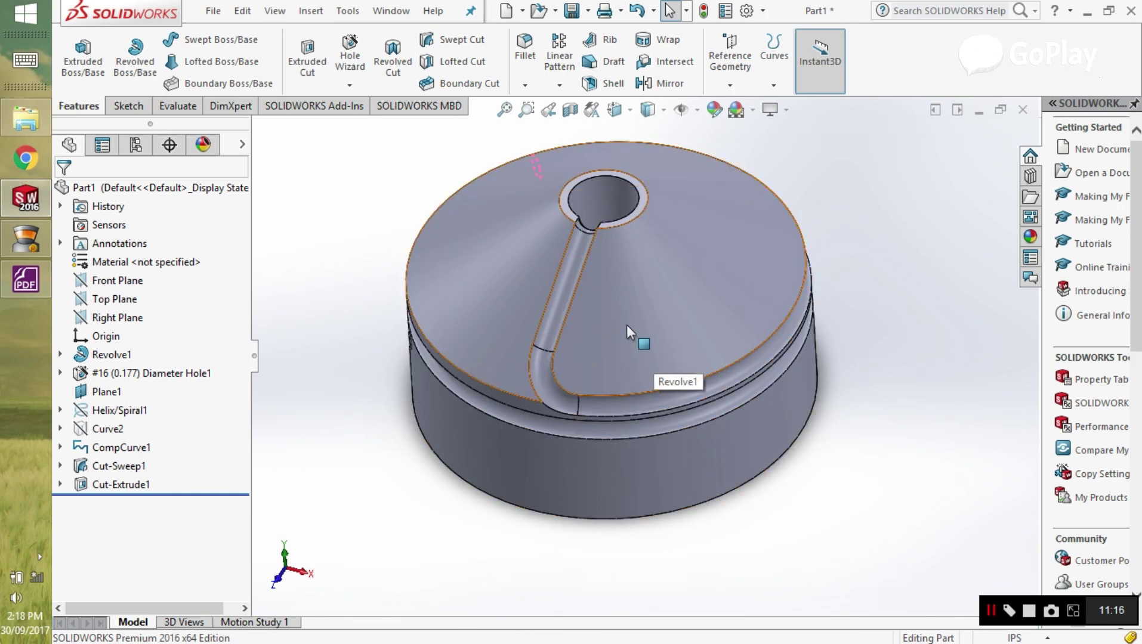
pyautogui.moveTo(626, 325); pyautogui.dragTo(602, 334, button='middle')
pyautogui.scroll(5, 603, 334)
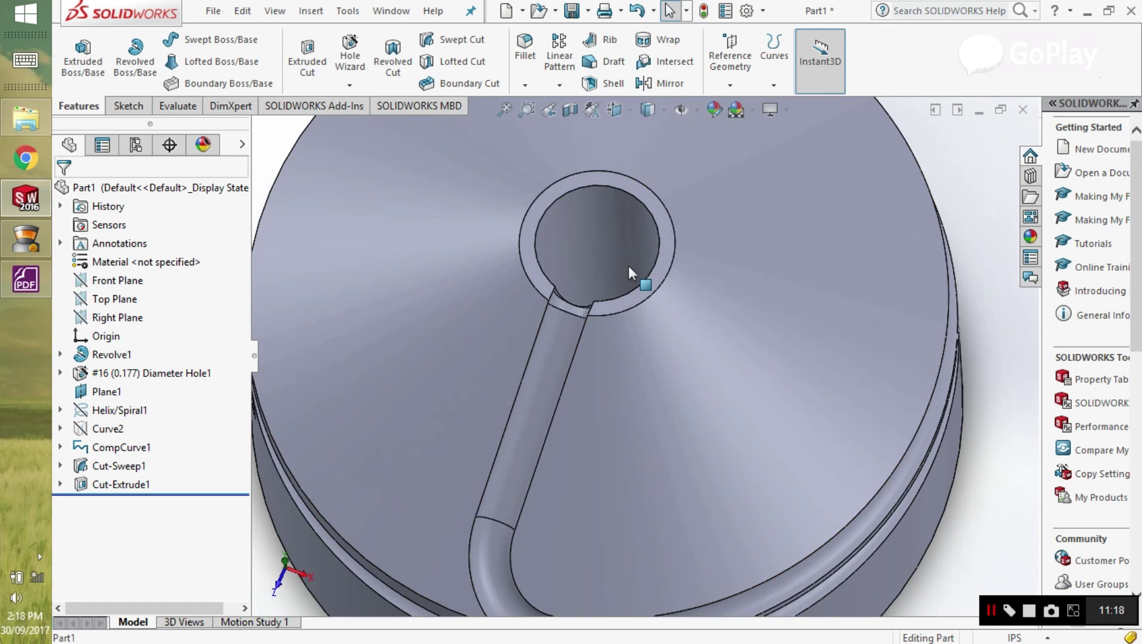
pyautogui.scroll(8, 602, 346)
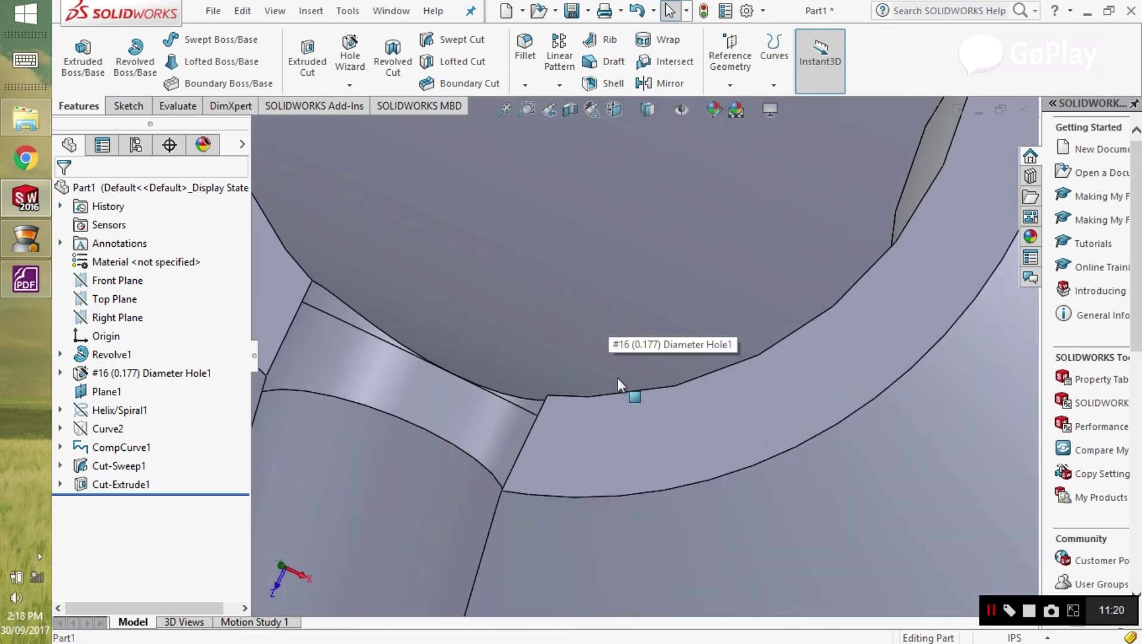
pyautogui.scroll(-10, 706, 332)
pyautogui.moveTo(743, 306); pyautogui.dragTo(702, 411, button='middle')
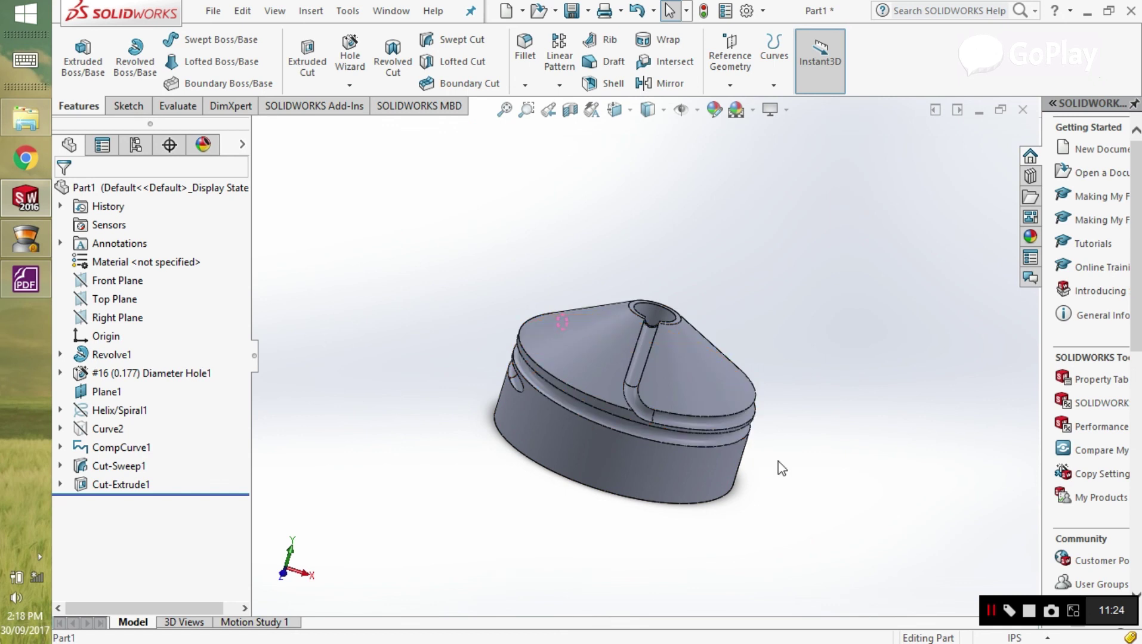
pyautogui.moveTo(777, 461); pyautogui.dragTo(747, 449, button='middle')
pyautogui.scroll(3, 668, 447)
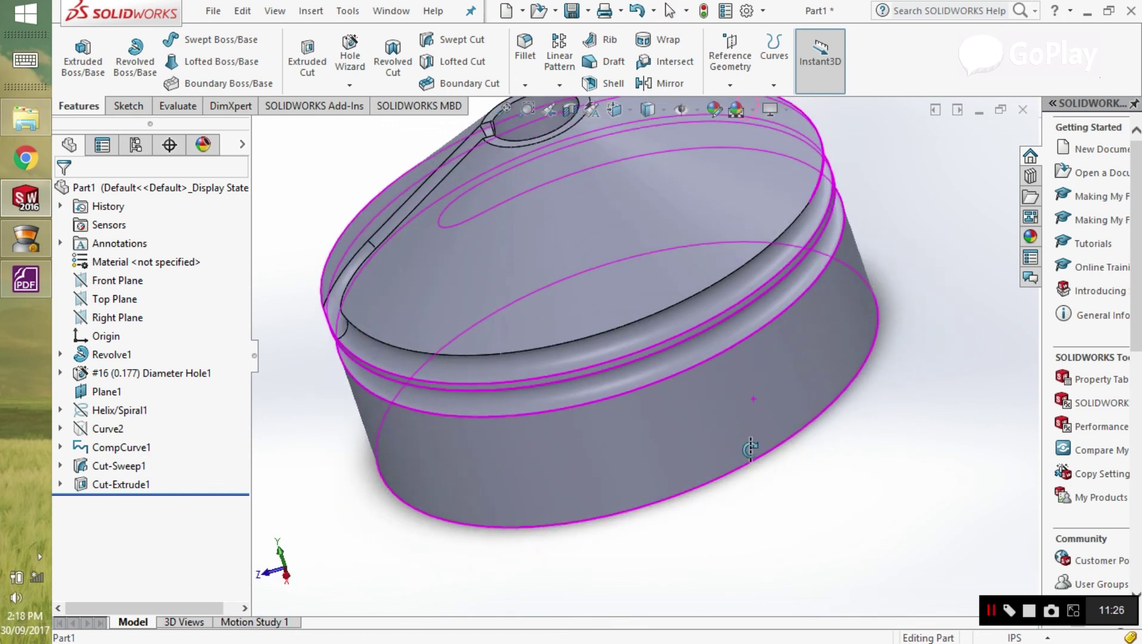
pyautogui.scroll(4, 781, 479)
pyautogui.scroll(-5, 643, 453)
pyautogui.moveTo(599, 270); pyautogui.dragTo(576, 311, button='middle')
pyautogui.scroll(3, 668, 298)
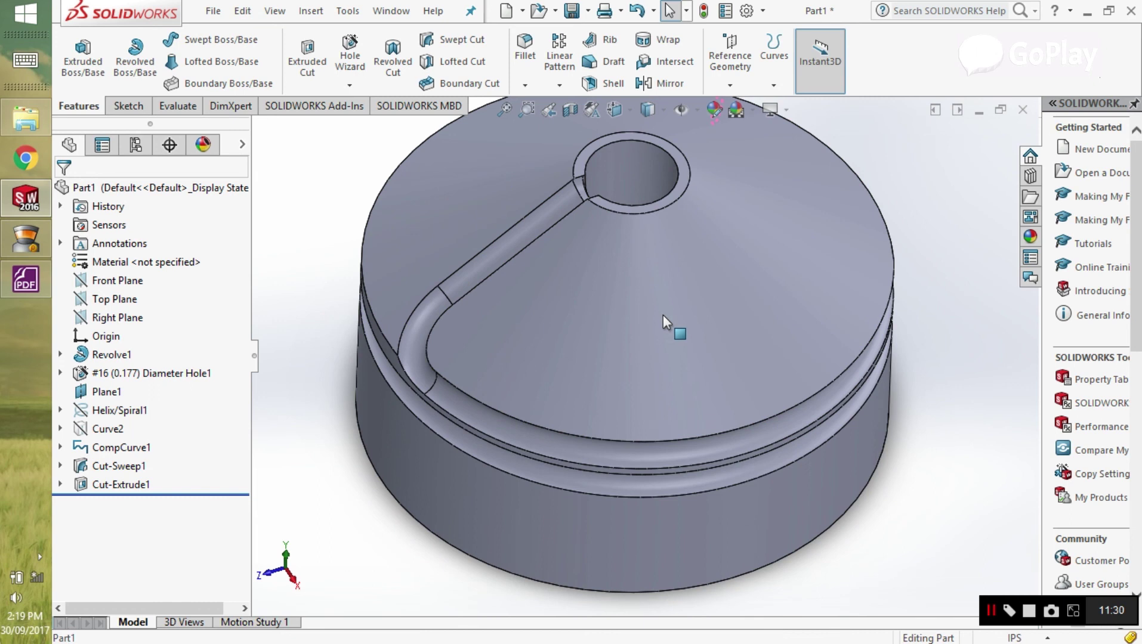